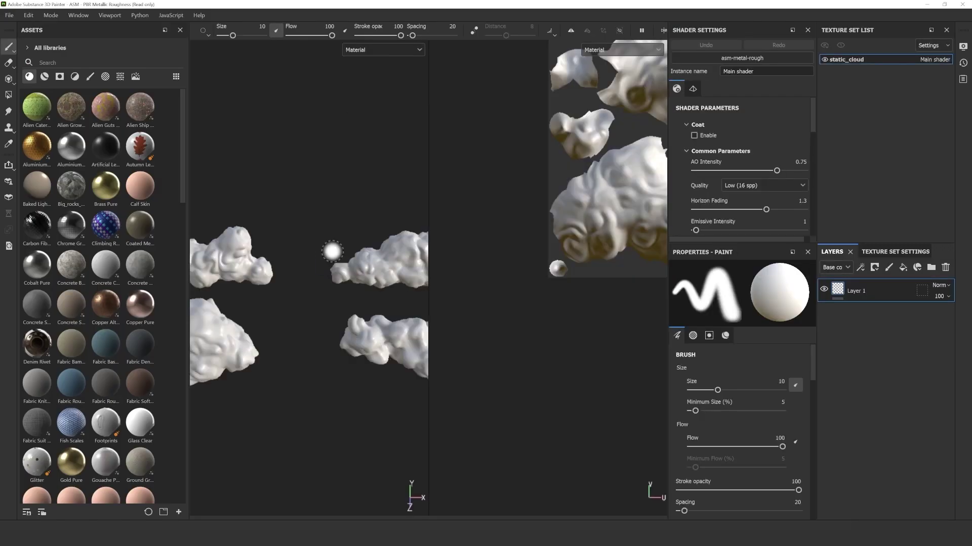
Step: Add the Big_rocks_ground material as a layer above Layer 1 and set its UV scale to 13.75
mouse_move(332, 253)
left_mouse_down("alt")
mouse_move(532, 254)
mouse_move(381, 263)
left_mouse_up("alt")
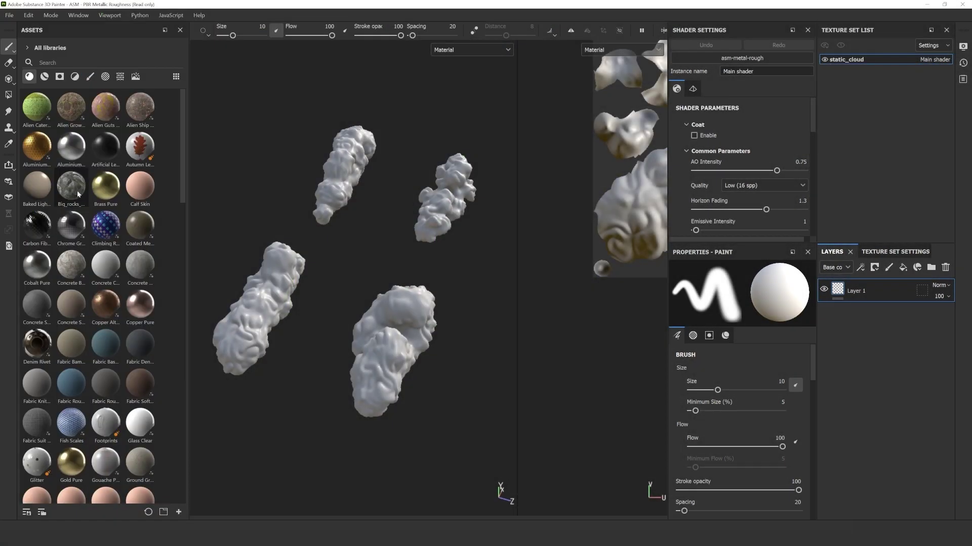
left_click_drag(74, 189, 846, 283)
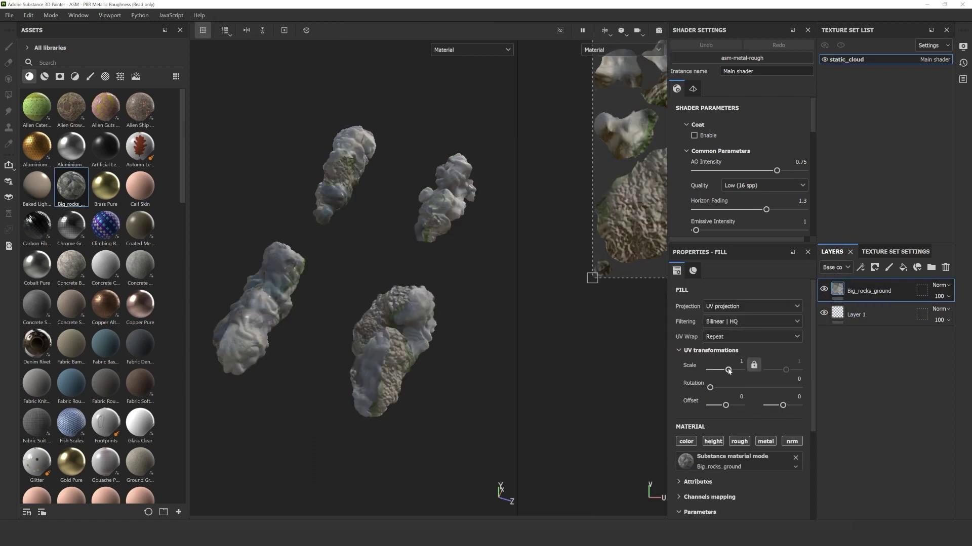
left_click_drag(728, 371, 733, 370)
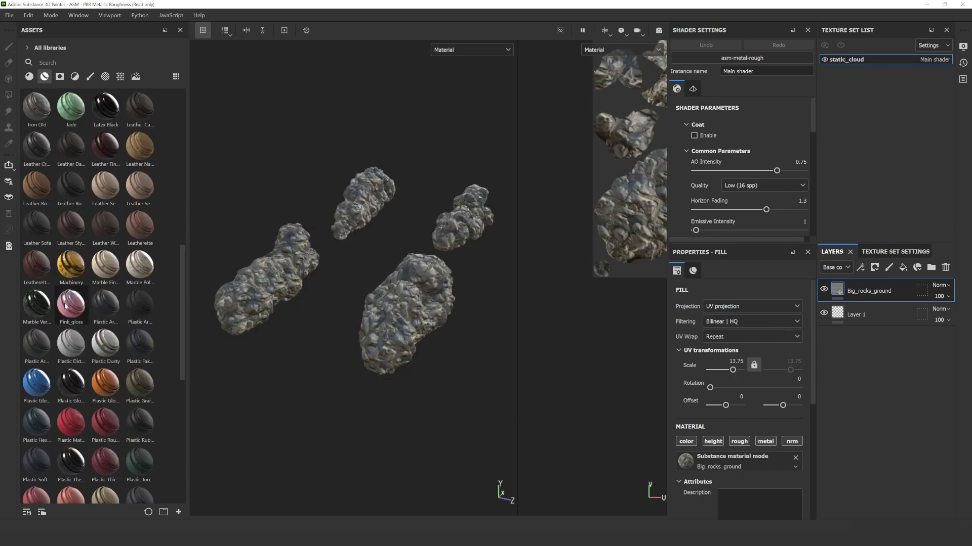
Step: Add the Pink_gloss smart material above the rock layer and give its group a black mask
left_click_drag(72, 303, 844, 283)
mouse_move(354, 253)
left_mouse_down("alt")
mouse_move(535, 267)
mouse_move(326, 229)
mouse_move(420, 291)
left_mouse_up("alt")
scroll(408, 280, "up", 3)
scroll(407, 281, "down", 3)
left_click(834, 289)
left_click(875, 268)
left_click(871, 292)
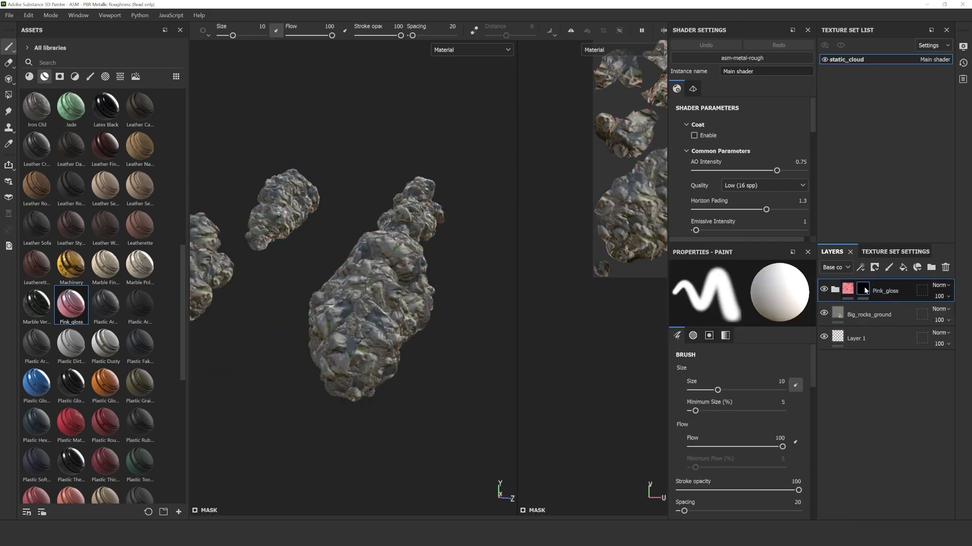
Step: Add a Position generator to the Pink_gloss mask and adjust its global balance and contrast
left_click(861, 267)
left_click(873, 282)
left_click(742, 293)
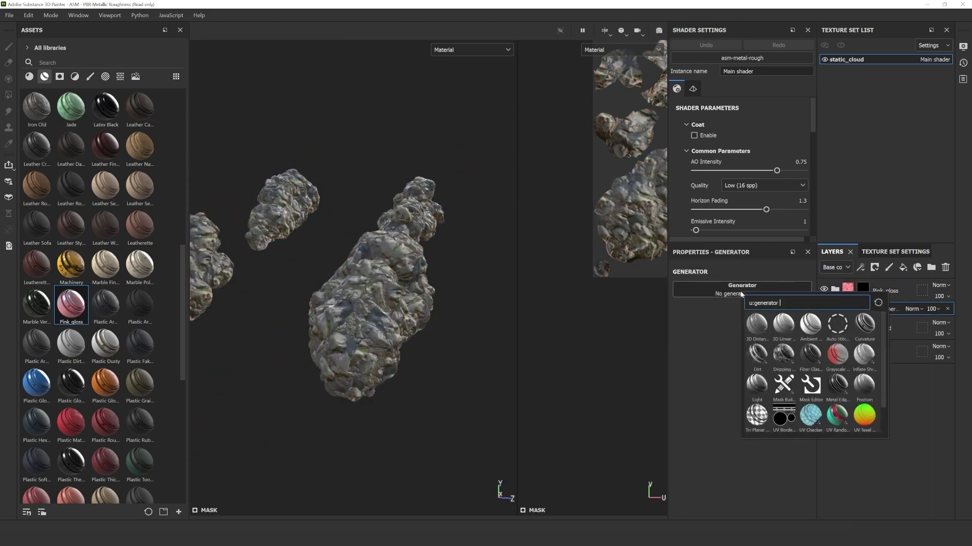
left_click(866, 385)
left_click_drag(455, 324, 524, 337, "alt")
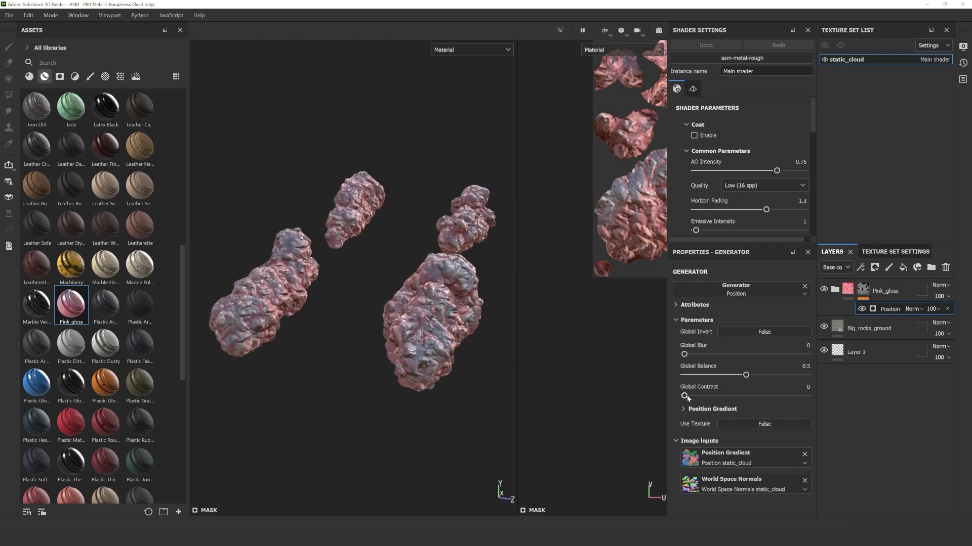
left_click_drag(752, 376, 797, 398)
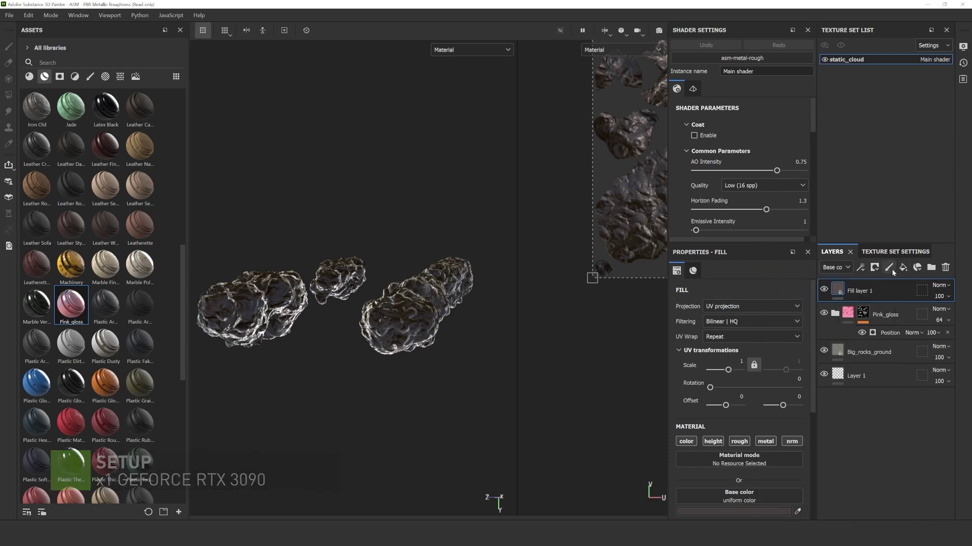
Step: Give Fill layer 1 a black mask with a Dirt generator and set the dirt level to 0.61
left_click(874, 268)
left_click(887, 292)
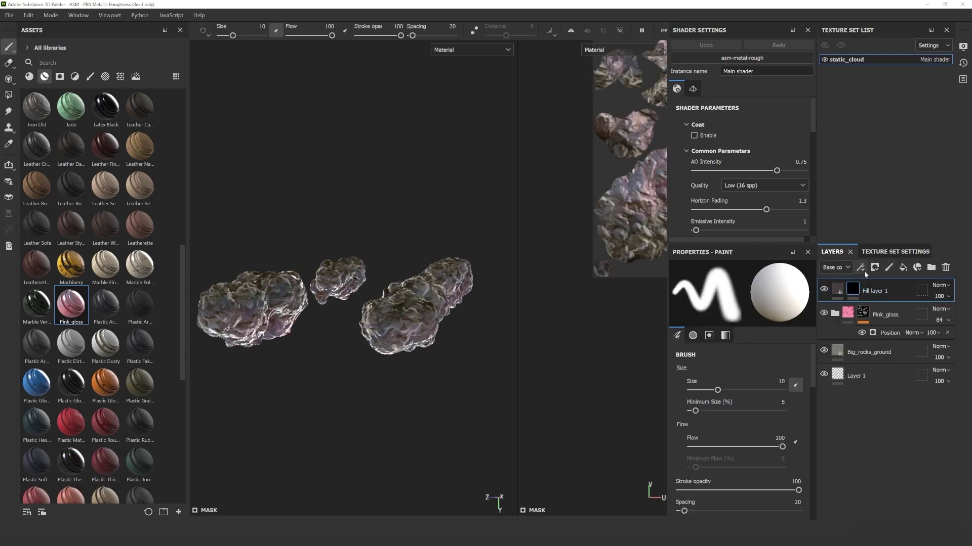
left_click(862, 268)
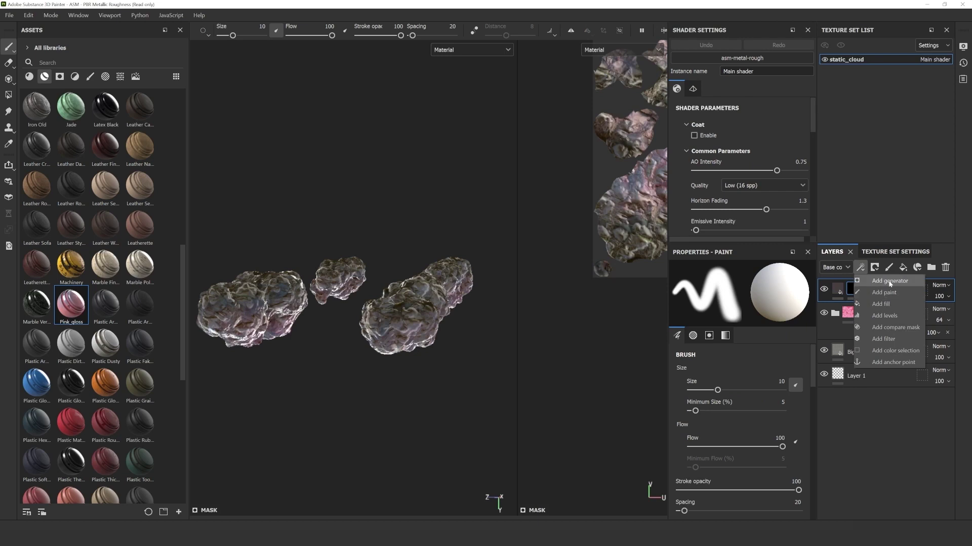
left_click(889, 282)
left_click(738, 289)
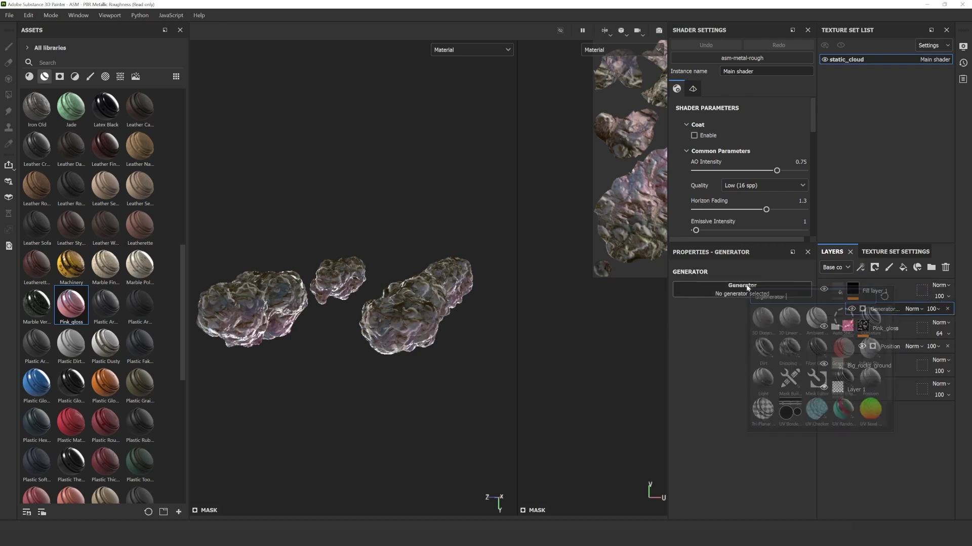
left_click(764, 349)
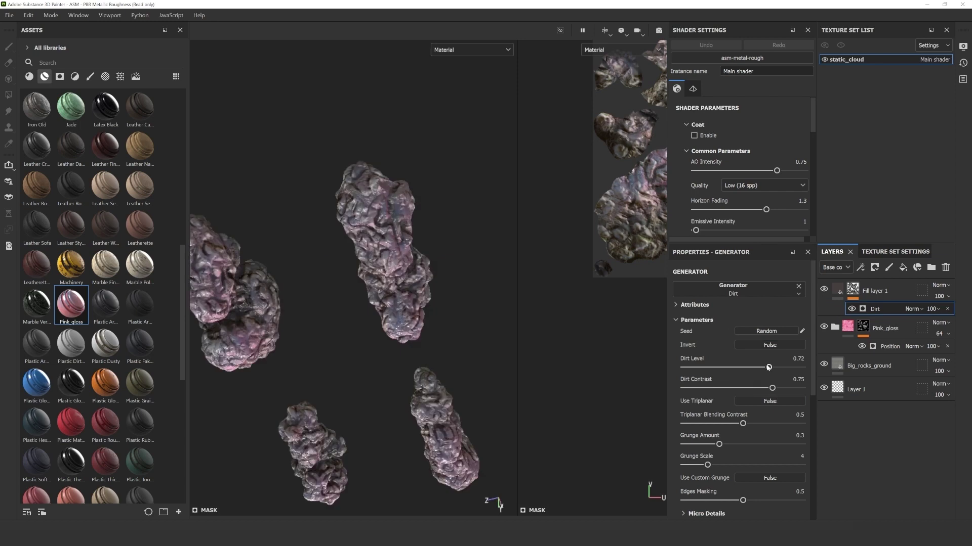
left_click_drag(764, 368, 754, 367)
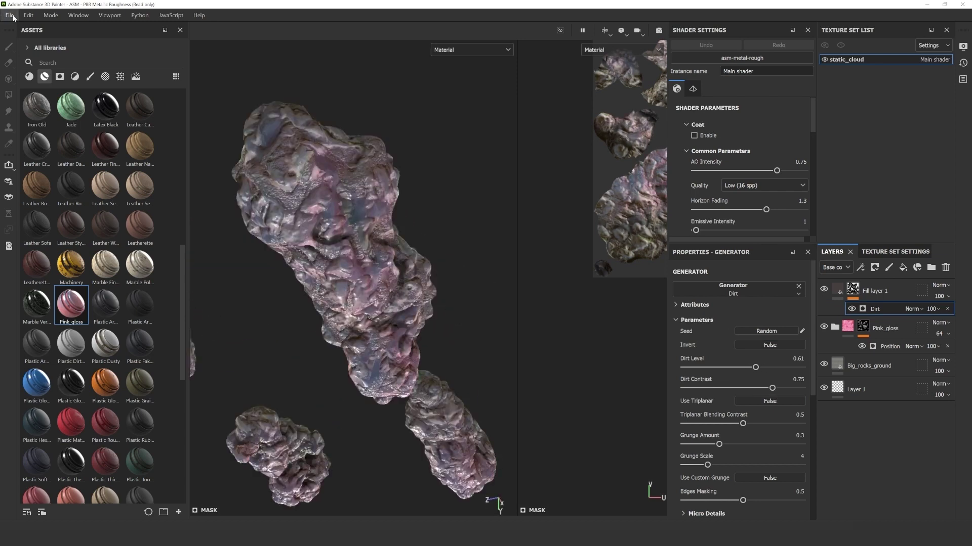
Step: Send the textured rocks to Substance 3D Stager and skip generating UVs on import
left_click(10, 15)
mouse_move(65, 218)
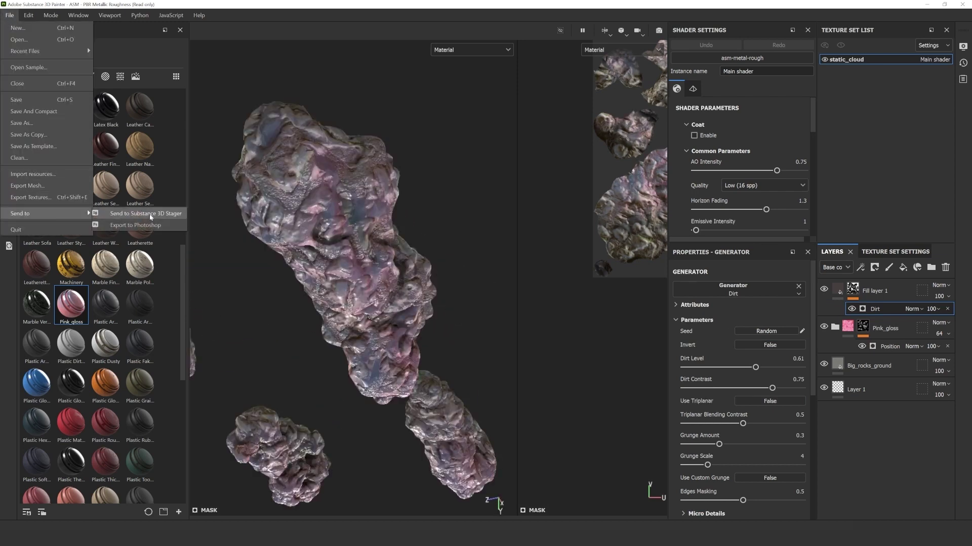
left_click(147, 214)
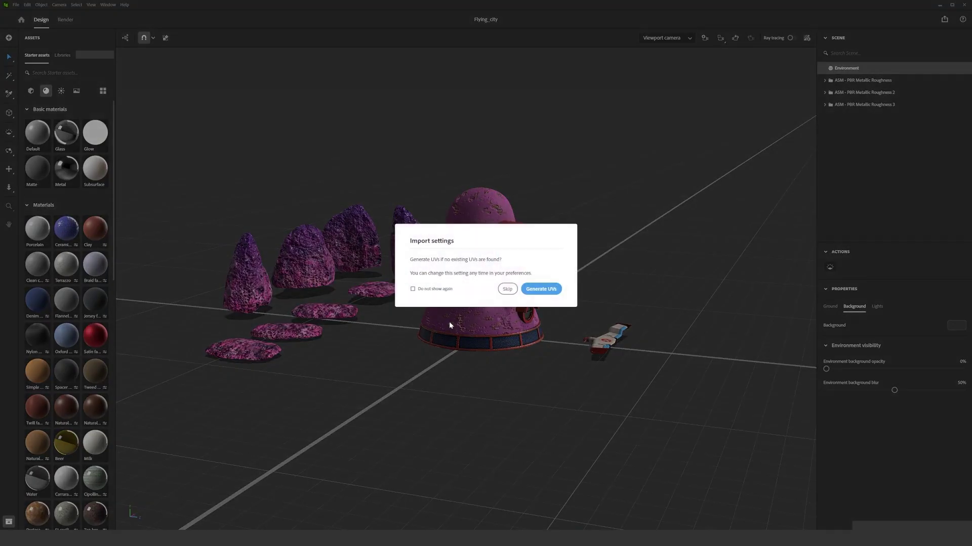
left_click(506, 289)
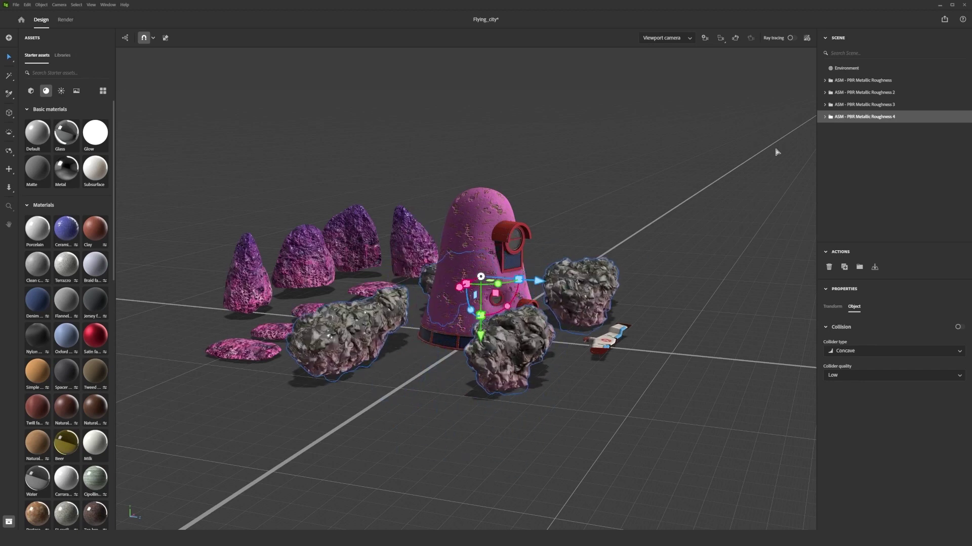
Step: Expand the imported rock group and move static_cloud_003_mesh to about X -633, Y 297, Z 77 cm, in front of the house base
left_click(824, 116)
left_click(851, 129)
left_click_drag(408, 302, 505, 310)
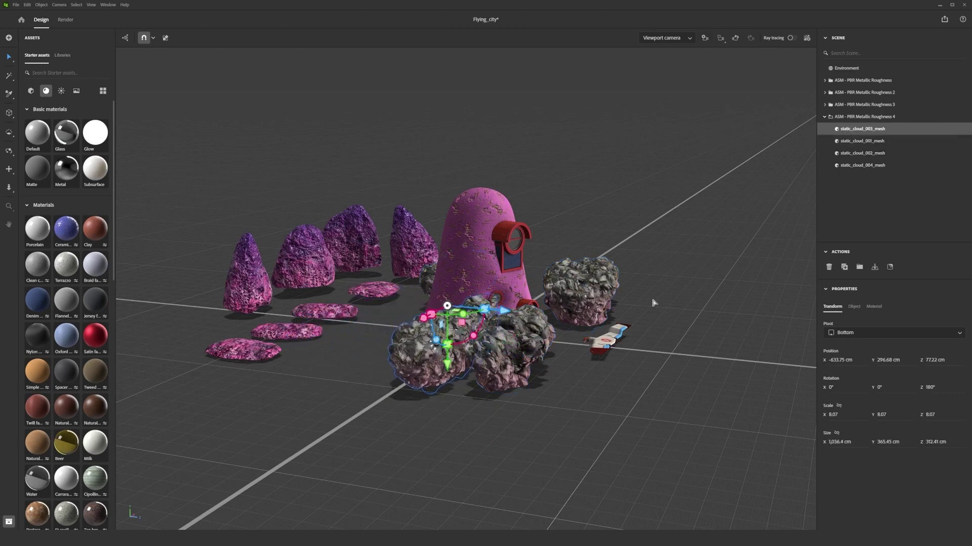
Step: Move static_cloud_002_mesh against the house base, to about X 136, Y 308, Z 146 cm
left_click(856, 153)
right_click_drag(652, 253, 547, 324)
left_click_drag(521, 332, 455, 367)
left_click_drag(541, 375, 516, 356)
left_click_drag(428, 348, 414, 354)
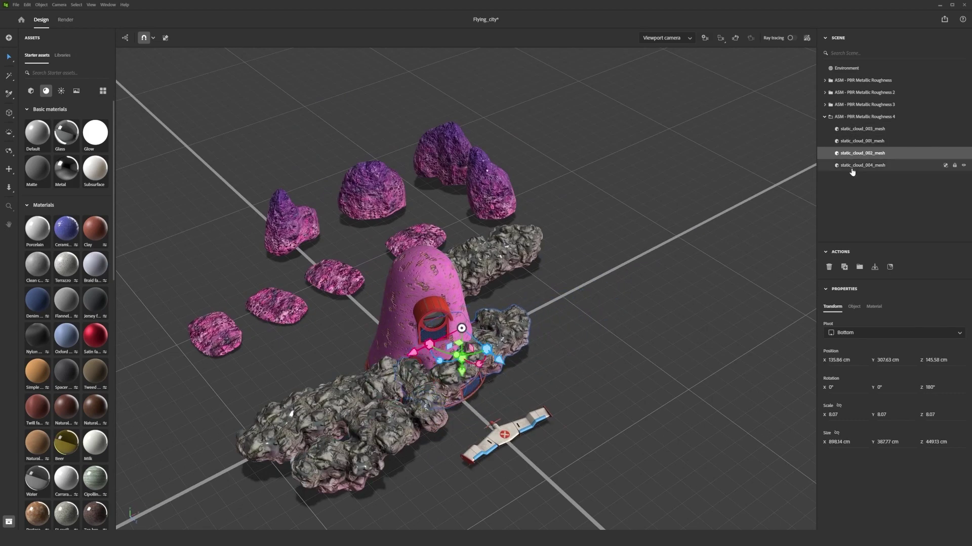
Step: Move static_cloud_001_mesh in beside the other rocks and shift the whole rock group beneath the house
left_click(853, 168)
left_click(862, 142)
left_click_drag(429, 260, 313, 314)
left_click_drag(399, 322, 431, 349)
left_click(875, 117)
left_click_drag(347, 384, 388, 365)
right_click_drag(536, 377, 616, 306)
Step: Rename the mountain and building groups as mountains and House, and place House directly above the rock group in the scene hierarchy
left_click(863, 105)
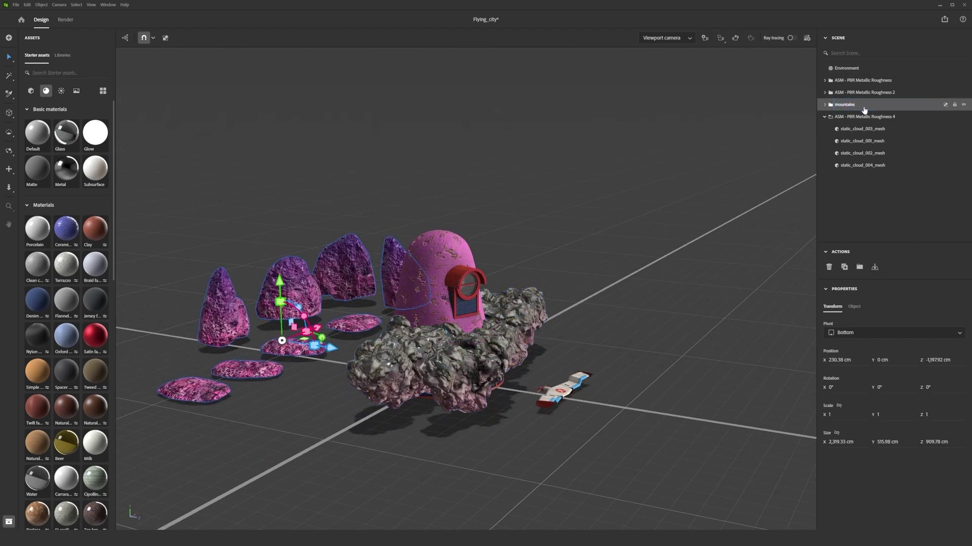
left_click(848, 82)
left_click_drag(852, 85, 866, 119)
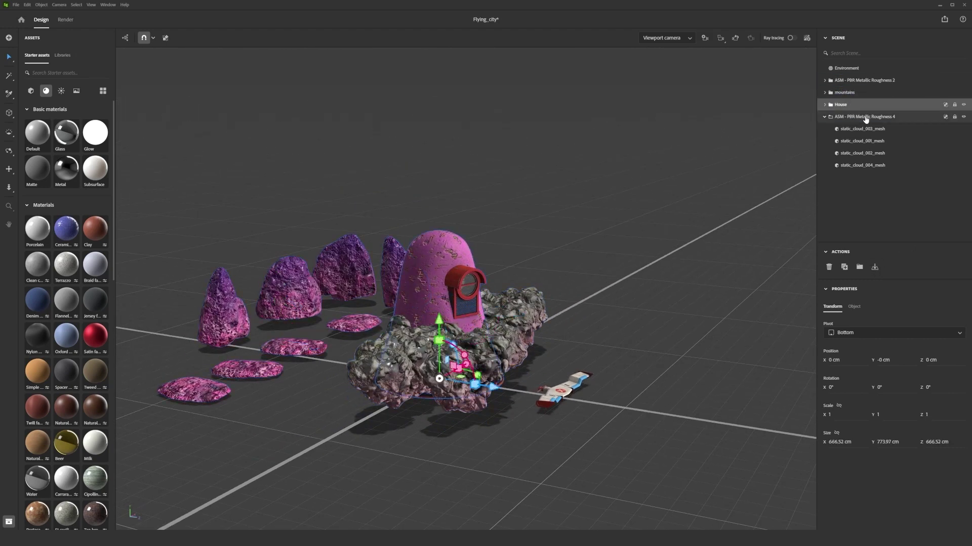
Step: Raise the House group together with its rocks to about Y 128 cm above the ground
left_click_drag(439, 319, 439, 251)
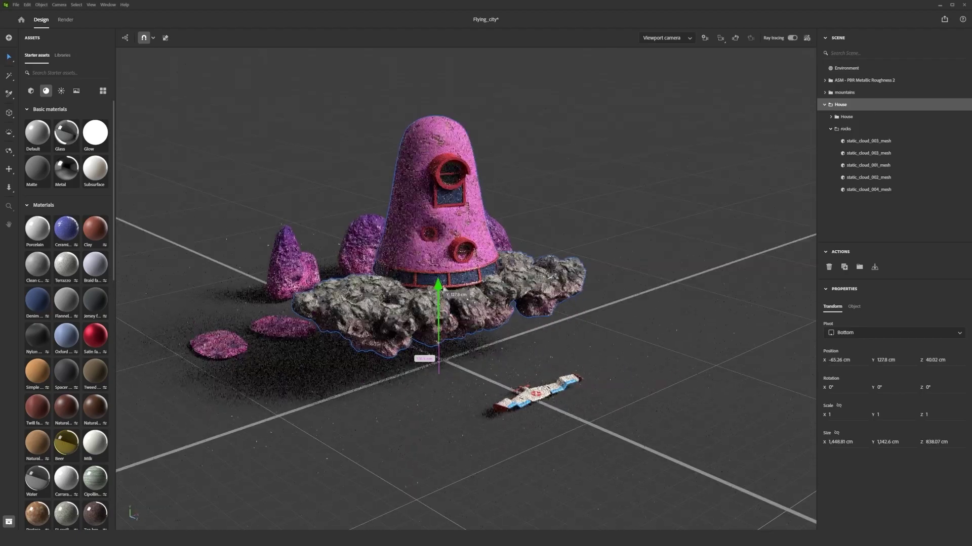
scroll(558, 332, "down", 3)
left_click(617, 356)
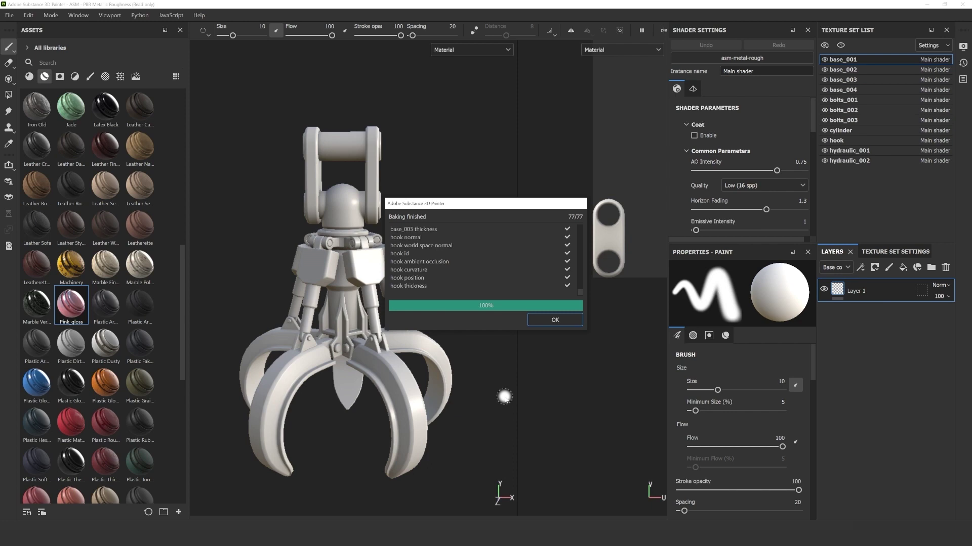
Step: Close the baking report, apply the Steel Painted smart material to the claw's hydraulic_002 and base_004 parts, and expand its layer group
left_click(556, 320)
scroll(101, 284, "down", 10)
mouse_move(105, 287)
left_mouse_down()
mouse_move(369, 236)
mouse_move(307, 268)
left_mouse_up()
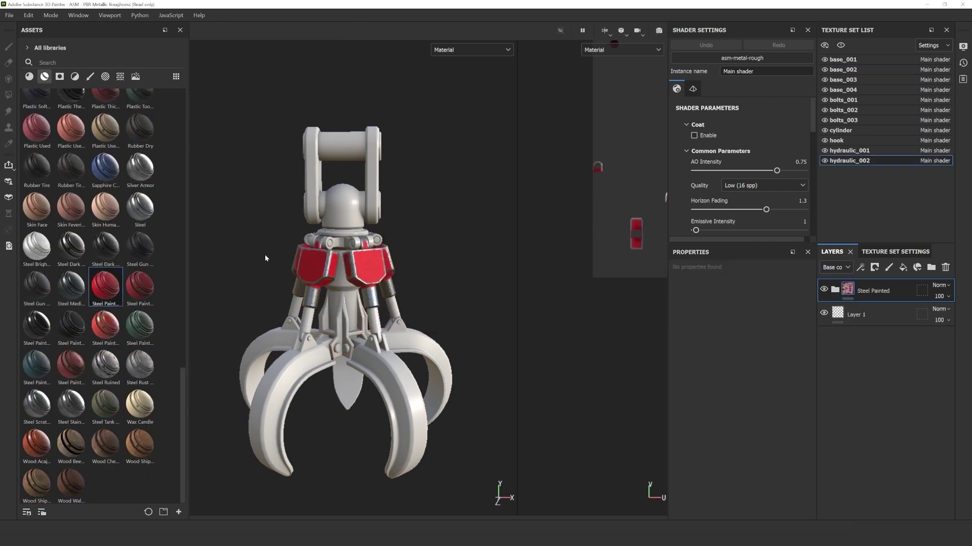
left_click_drag(113, 288, 350, 317)
left_click_drag(424, 234, 446, 233, "alt")
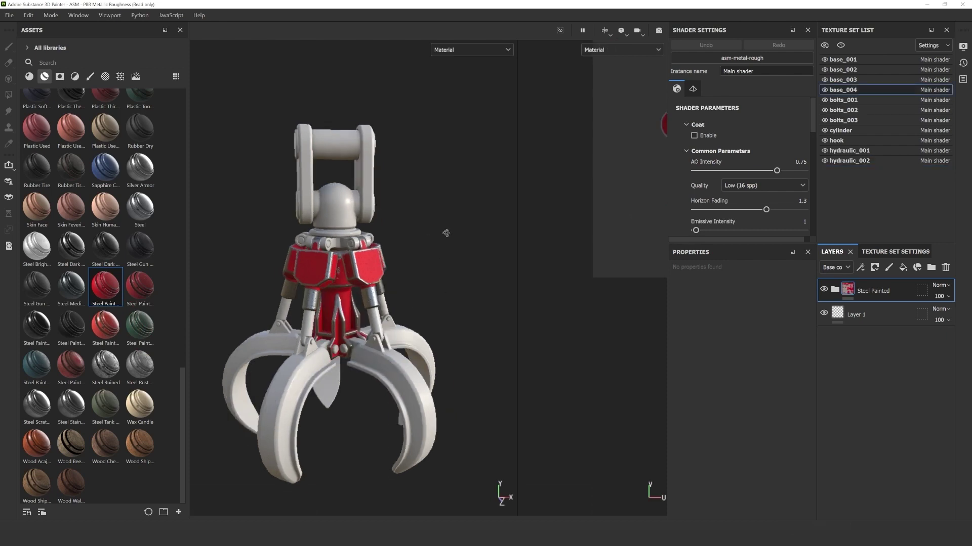
middle_click_drag(445, 233, 453, 212)
left_click(834, 290)
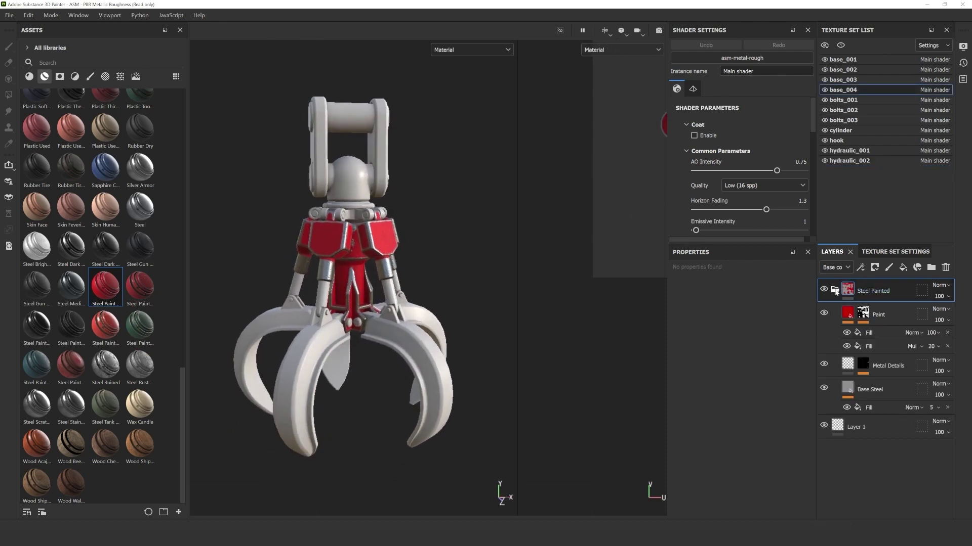
left_click(869, 347)
Step: Apply the Steel Dark Aged smart material to the claw's hook arms and the upper cylinder
left_click_drag(71, 247, 323, 373)
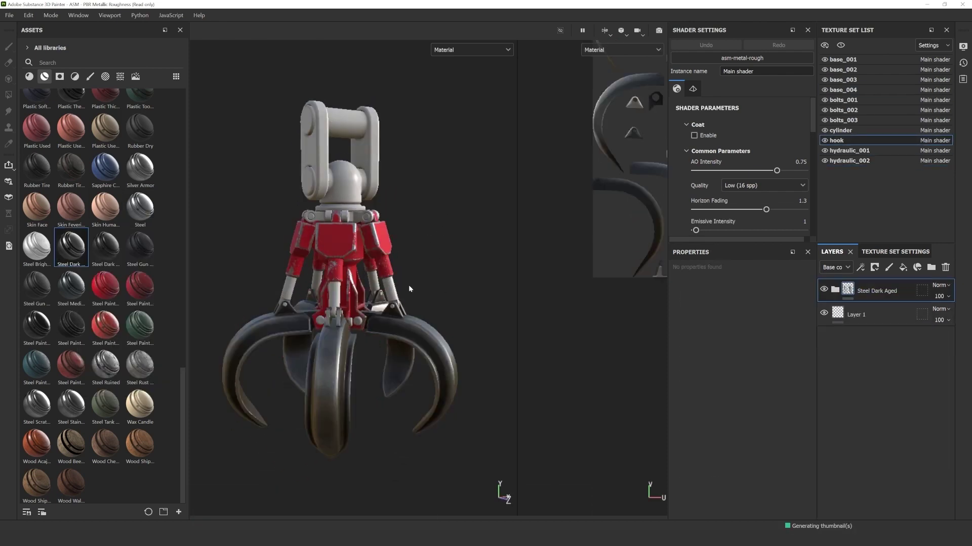
left_click_drag(409, 285, 418, 293, "alt")
middle_click_drag(418, 293, 409, 289, "alt")
left_click_drag(71, 254, 333, 112)
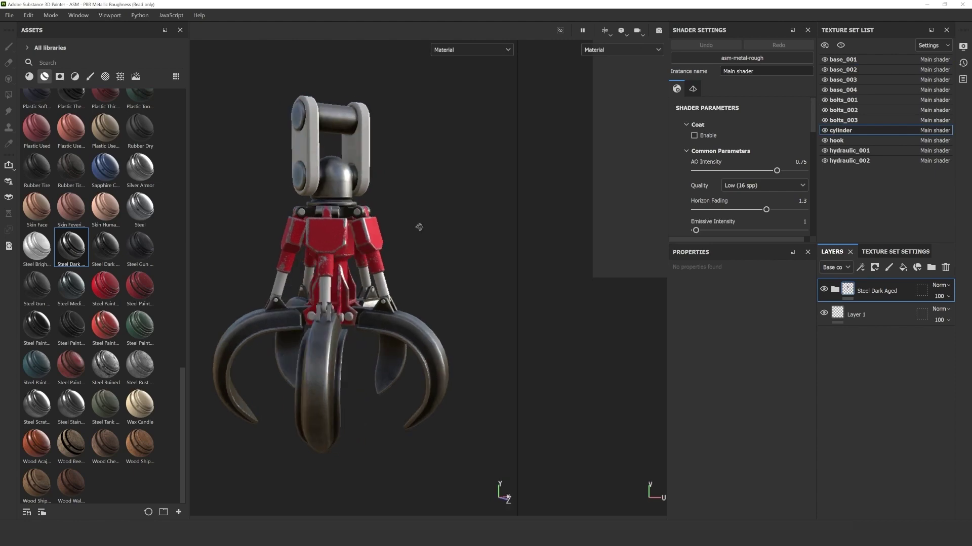
Step: Apply the Steel Stained smart material to the hydraulic_001 rods and the bolts around the claw joints
left_click_drag(70, 408, 327, 292)
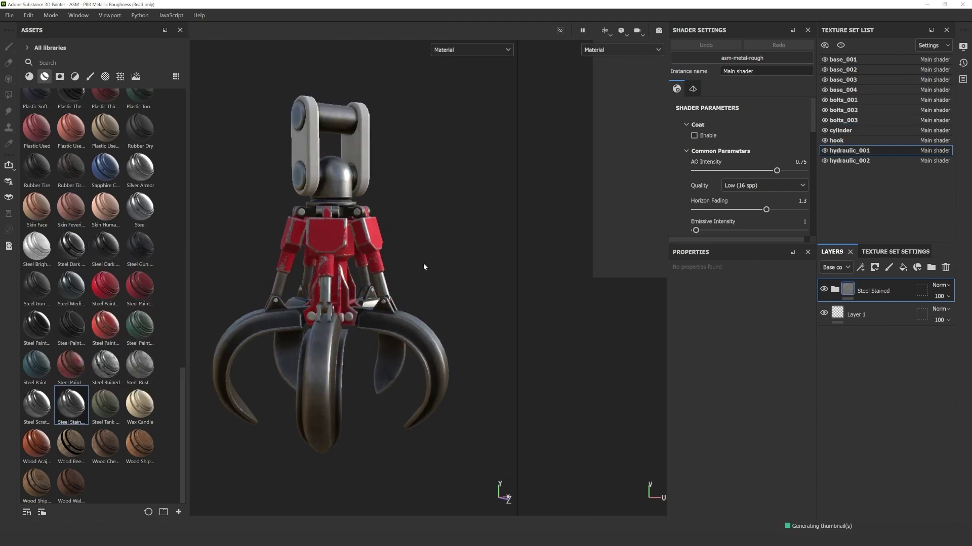
mouse_move(423, 263)
left_mouse_down("alt")
mouse_move(381, 269)
mouse_move(431, 276)
left_mouse_up("alt")
left_click_drag(71, 405, 303, 213)
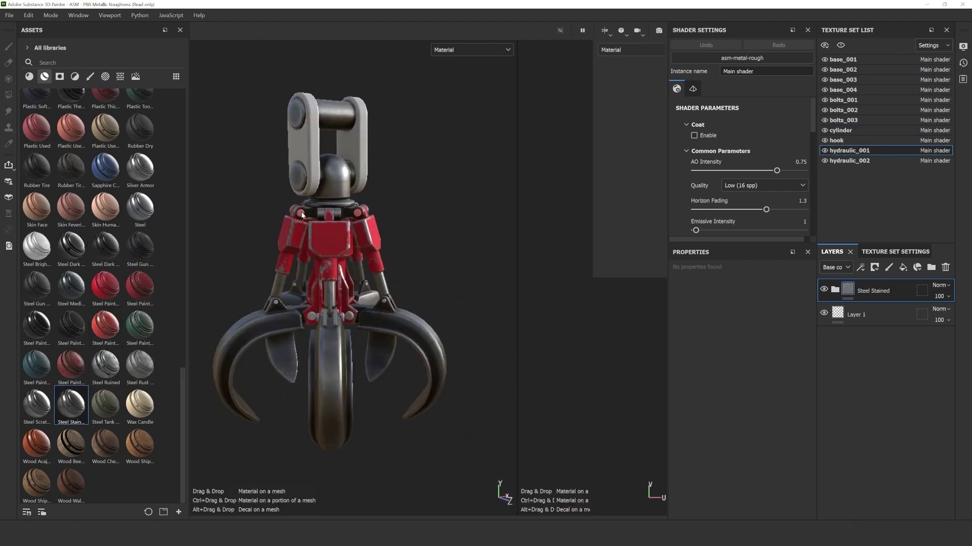
scroll(427, 252, "up", 3)
left_click_drag(427, 252, 371, 202, "alt")
left_click_drag(71, 404, 323, 362)
left_click_drag(451, 278, 396, 295, "alt")
scroll(312, 332, "up", 2)
scroll(315, 333, "down", 6)
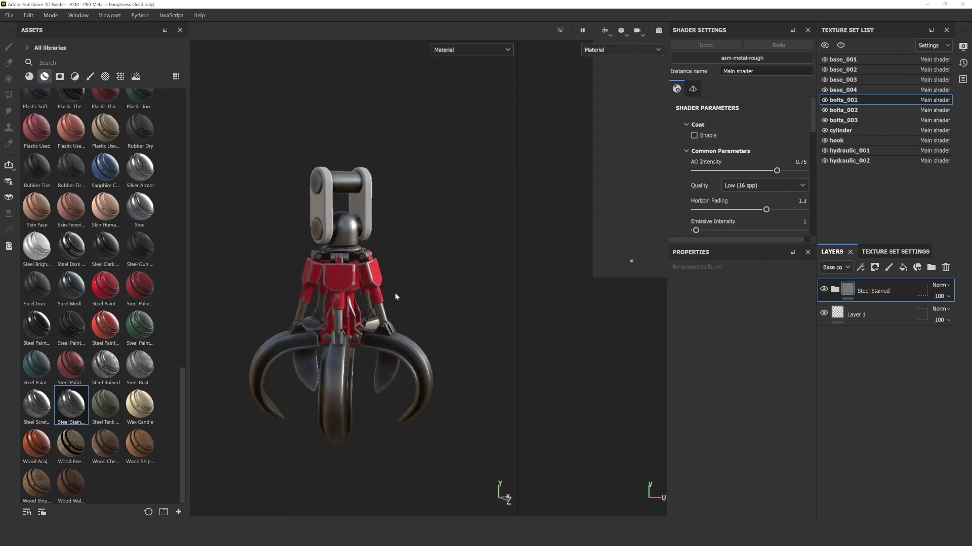
Step: Apply the Steel Stained smart material to the side plates of the claw's upper link
scroll(430, 263, "up", 3)
left_click_drag(436, 257, 415, 264, "alt")
left_click_drag(71, 405, 315, 141)
left_click_drag(435, 192, 431, 215, "alt")
scroll(349, 370, "up", 1)
scroll(349, 370, "down", 1)
Step: Add a fill layer above Steel Dark Aged on the hook texture set and set its base colour to 443B3B
left_click(838, 141)
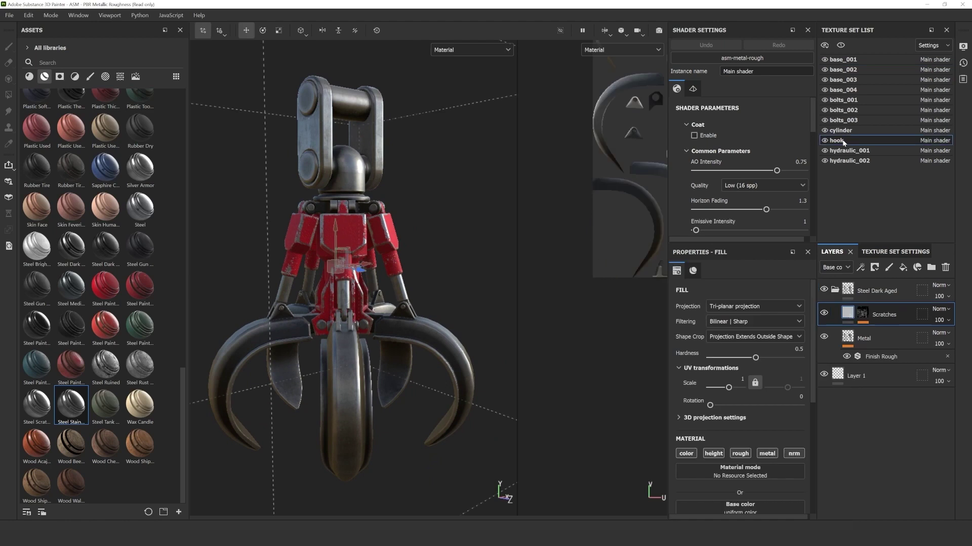
left_click(881, 289)
left_click(904, 268)
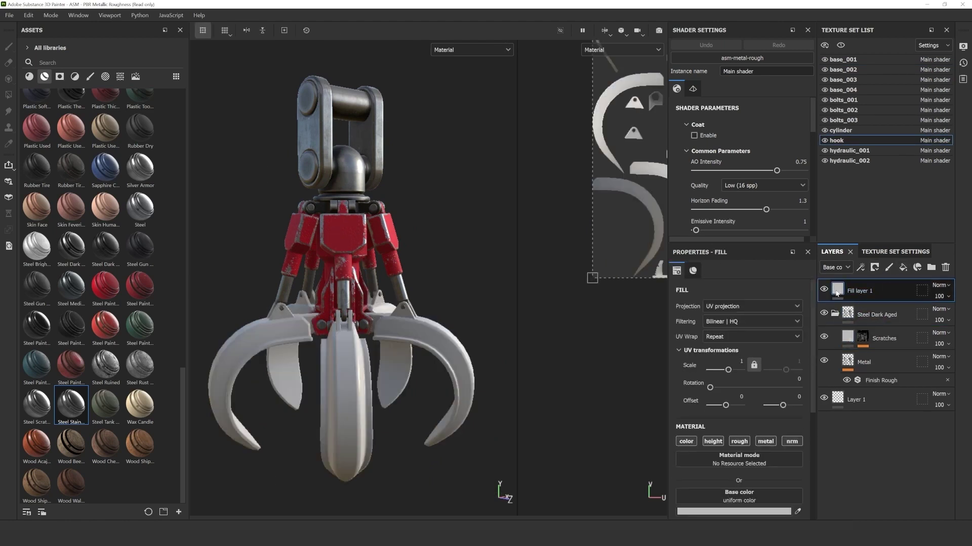
scroll(767, 447, "down", 3)
left_click(763, 451)
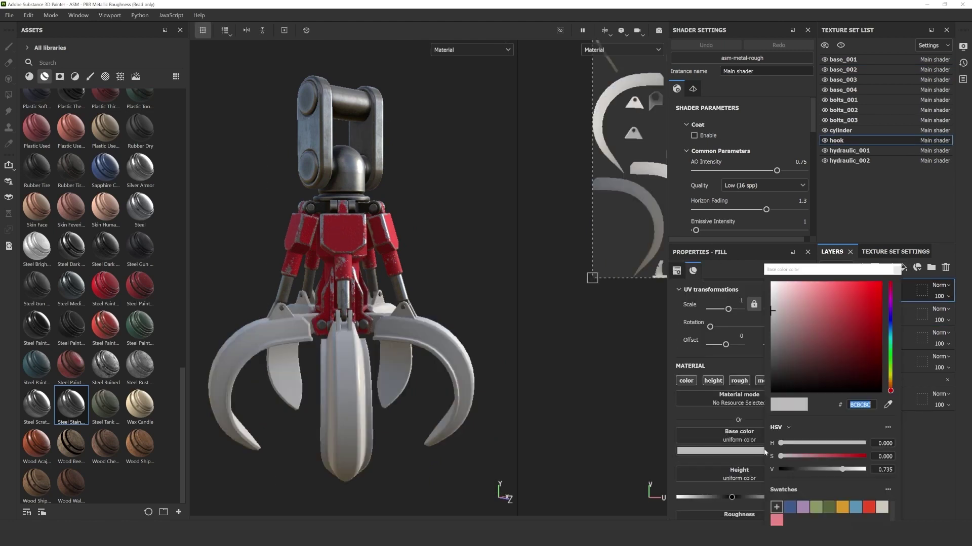
left_click(785, 362)
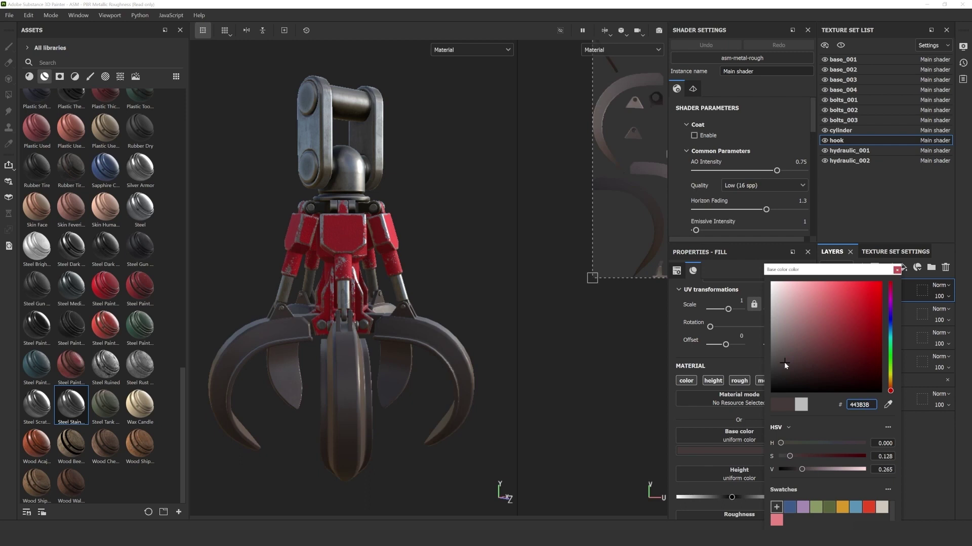
left_click(903, 286)
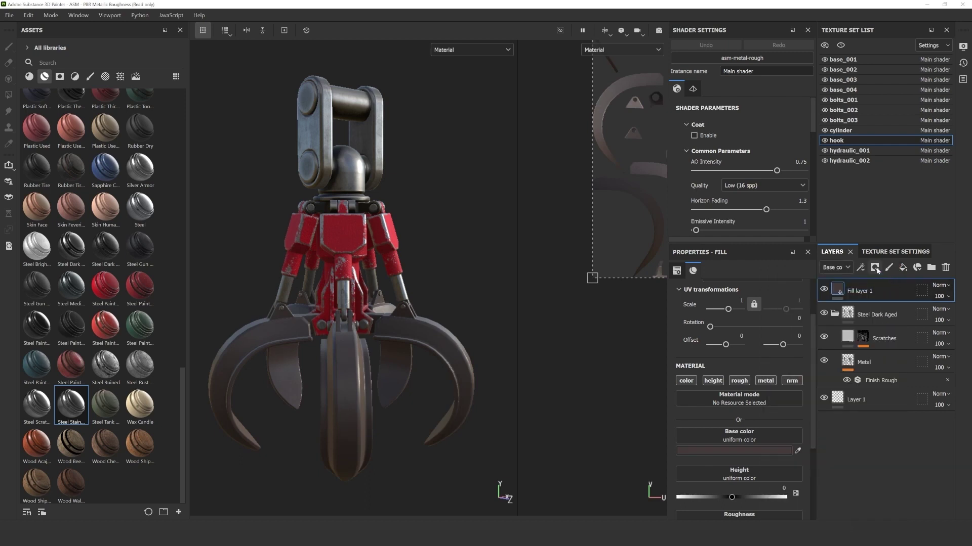
Step: Add a black mask with a Dirt generator to the hook's fill layer
left_click(874, 268)
left_click(893, 292)
left_click(860, 269)
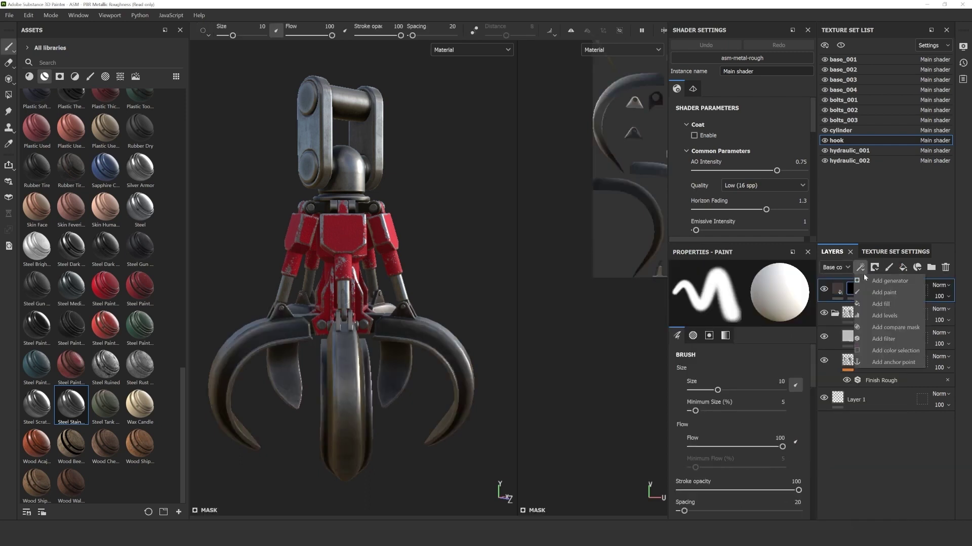
left_click(887, 281)
left_click(742, 294)
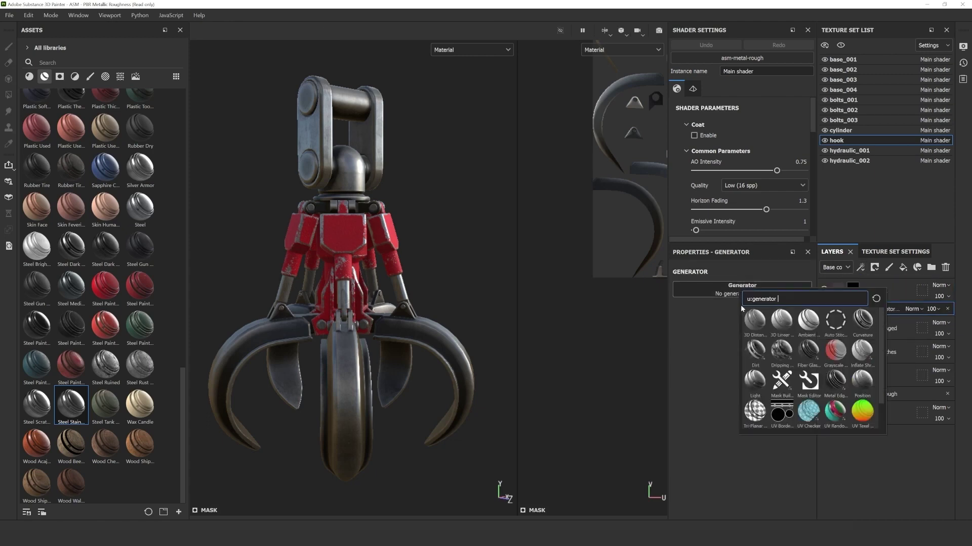
left_click(755, 349)
Step: Set the Dirt generator to dirt level 0.66, contrast 0.96 and grunge amount 0.46, keeping grunge scale at 4
scroll(381, 364, "up", 5)
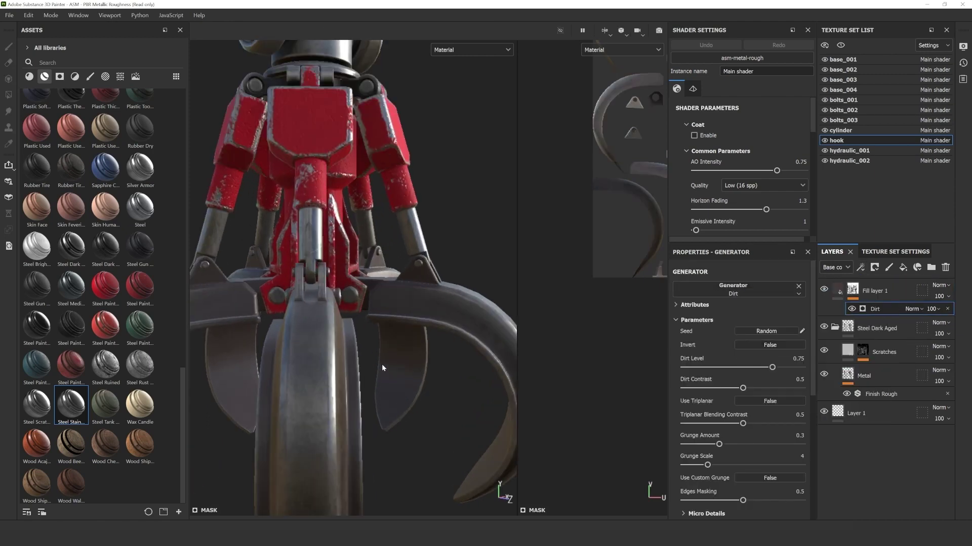
left_click_drag(719, 370, 727, 370)
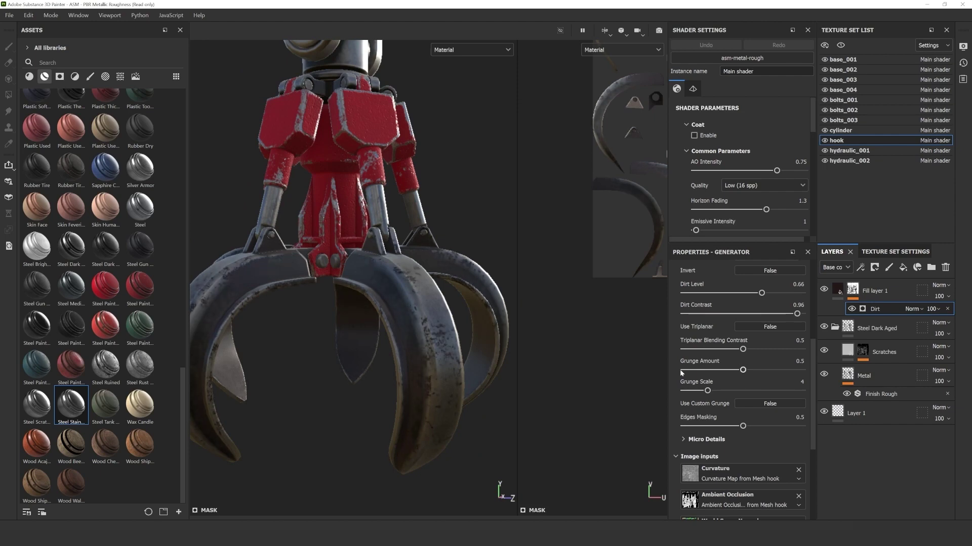
left_click_drag(335, 352, 370, 386, "alt")
scroll(357, 359, "down", 3)
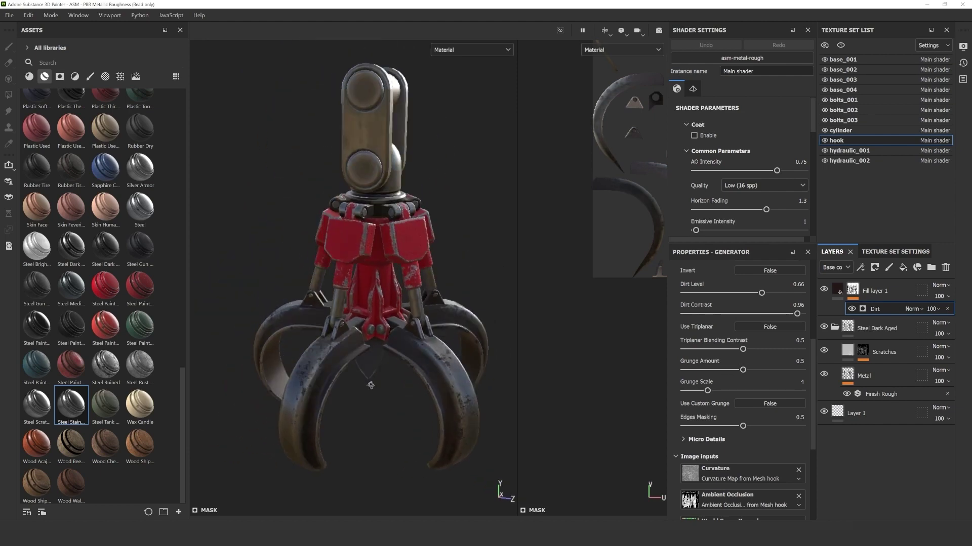
scroll(371, 385, "up", 3)
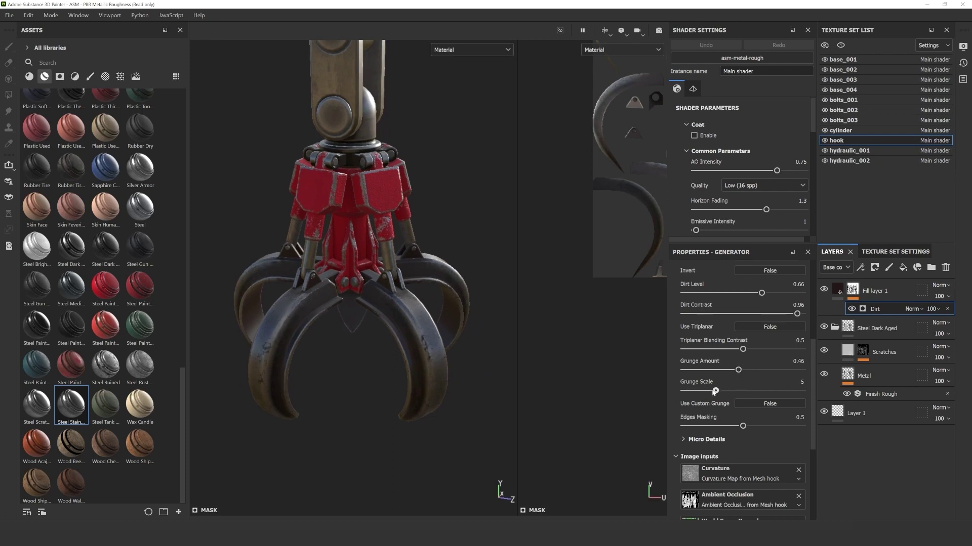
mouse_move(397, 403)
left_mouse_down("alt")
mouse_move(391, 343)
mouse_move(415, 357)
mouse_move(511, 324)
left_mouse_up("alt")
Step: Instantiate the hook's dirt fill layer across all the other texture sets
left_click(872, 292)
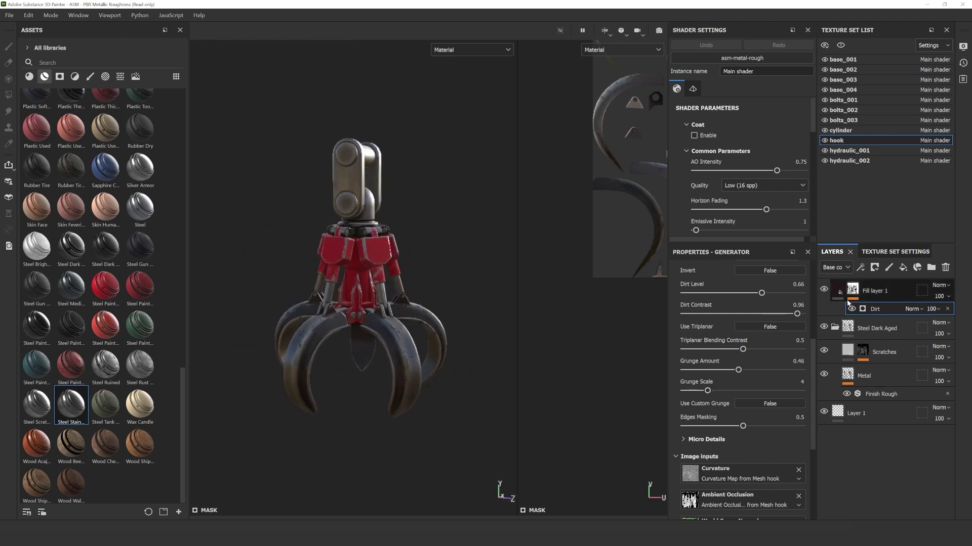
right_click(877, 293)
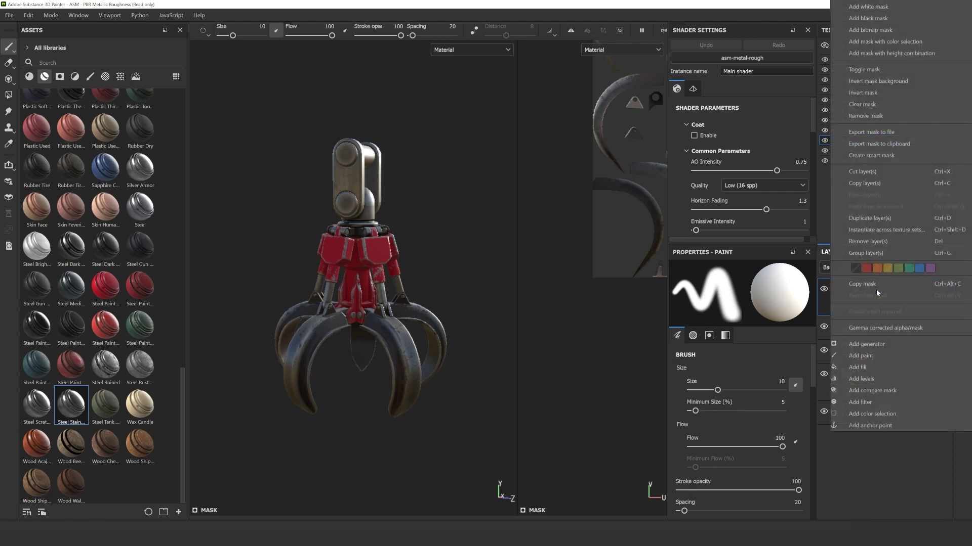
left_click(884, 228)
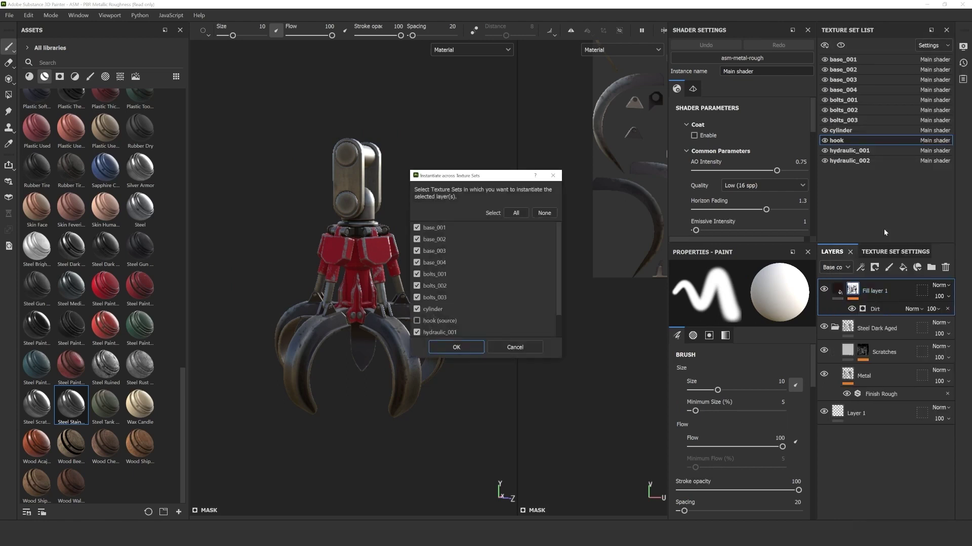
left_click(455, 347)
Step: Set the opacity of the instanced dirt fill layer to 74
left_click_drag(434, 257, 451, 233, "alt")
scroll(442, 232, "up", 2)
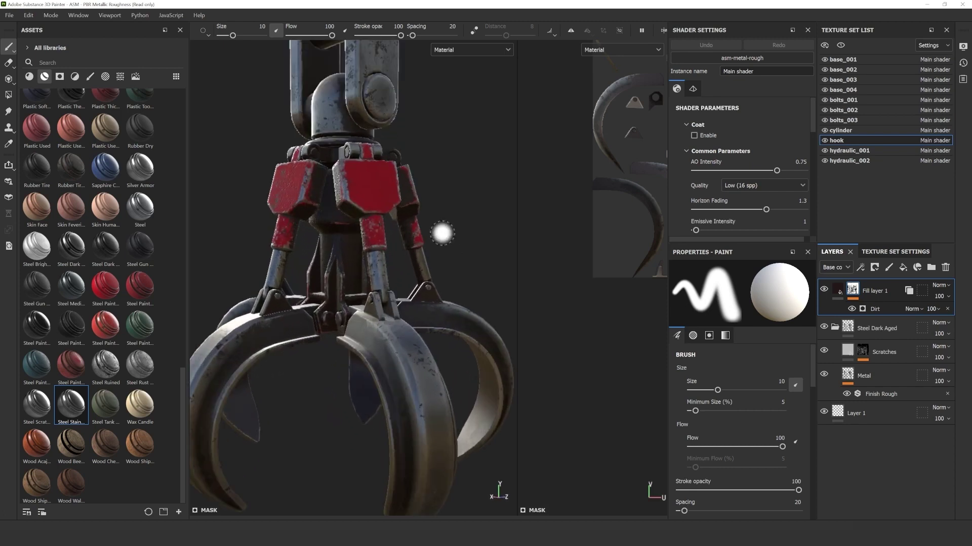
scroll(442, 236, "down", 1)
scroll(442, 237, "down", 2)
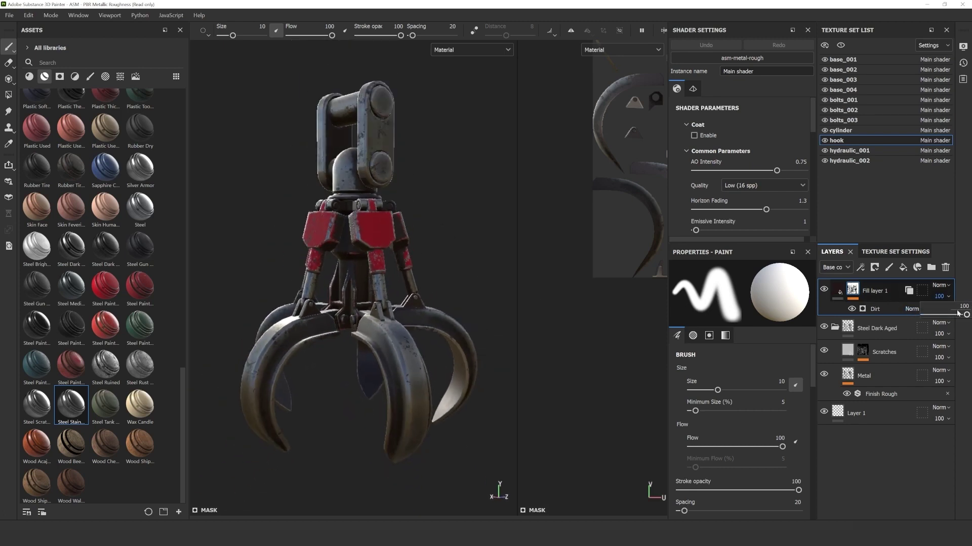
left_click_drag(957, 313, 958, 316)
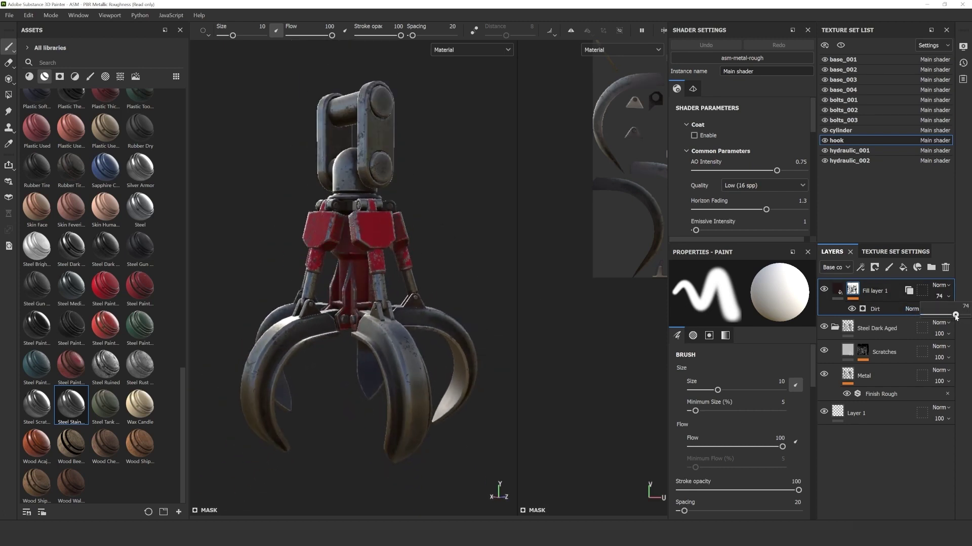
scroll(442, 275, "down", 2)
scroll(442, 273, "down", 1)
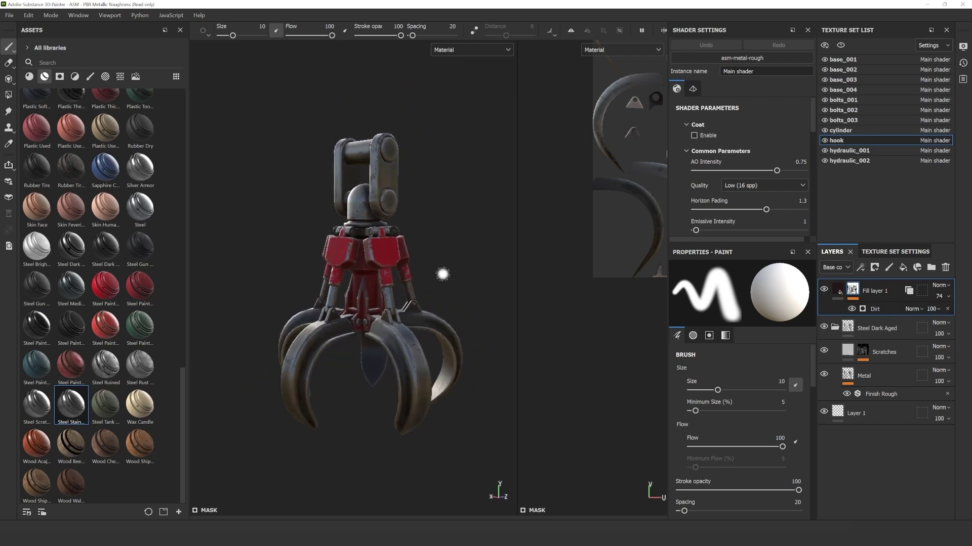
Step: Send the textured claw to Substance 3D Stager, importing it without generating UVs
middle_click_drag(438, 253, 414, 250, "alt")
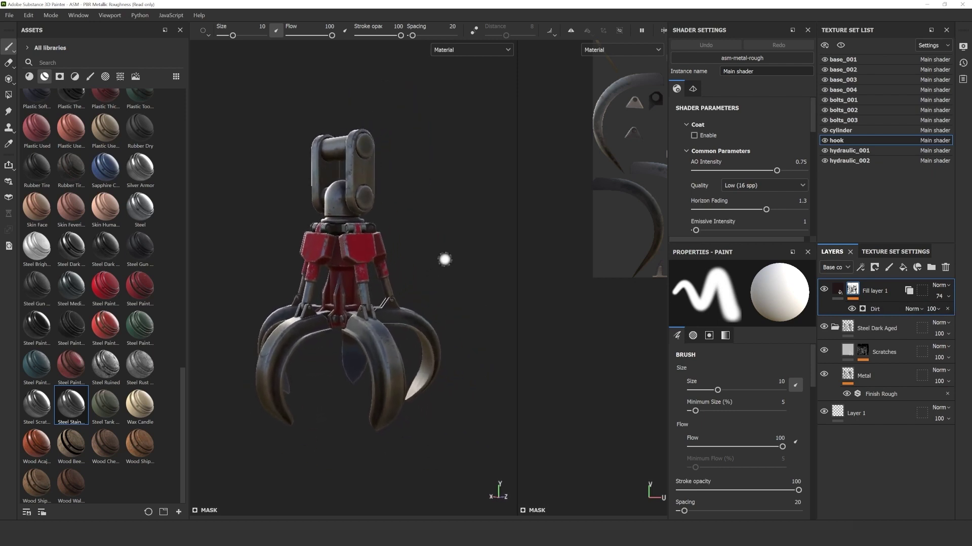
left_click(8, 17)
mouse_move(51, 215)
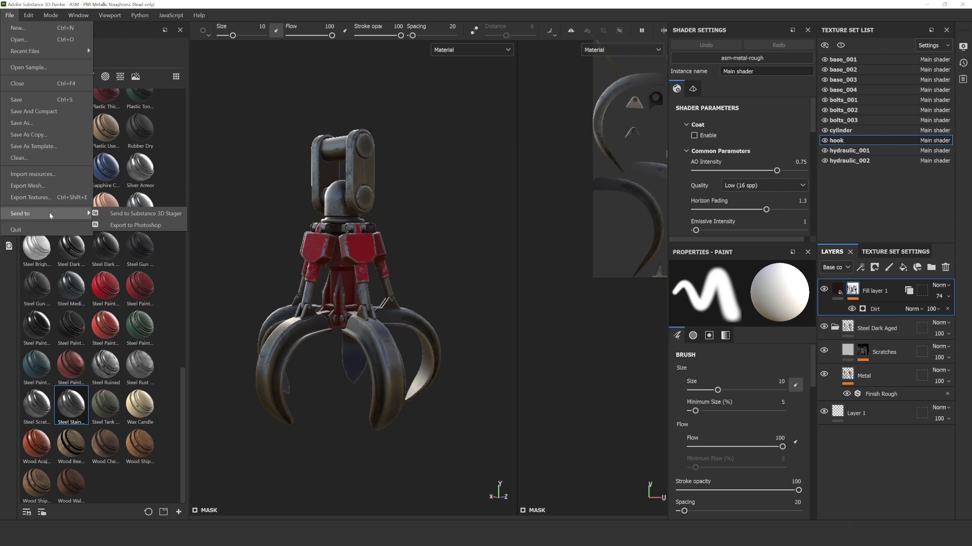
left_click(133, 214)
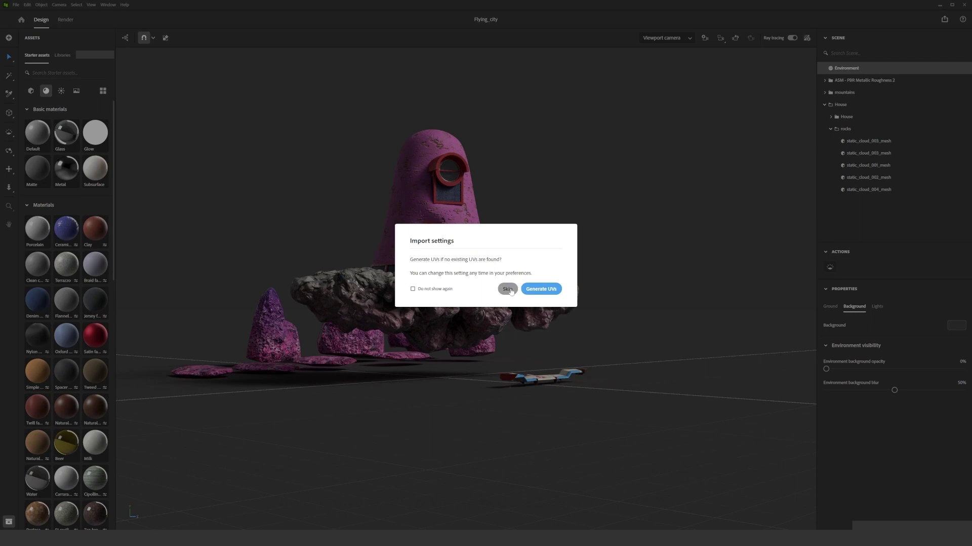
left_click(508, 290)
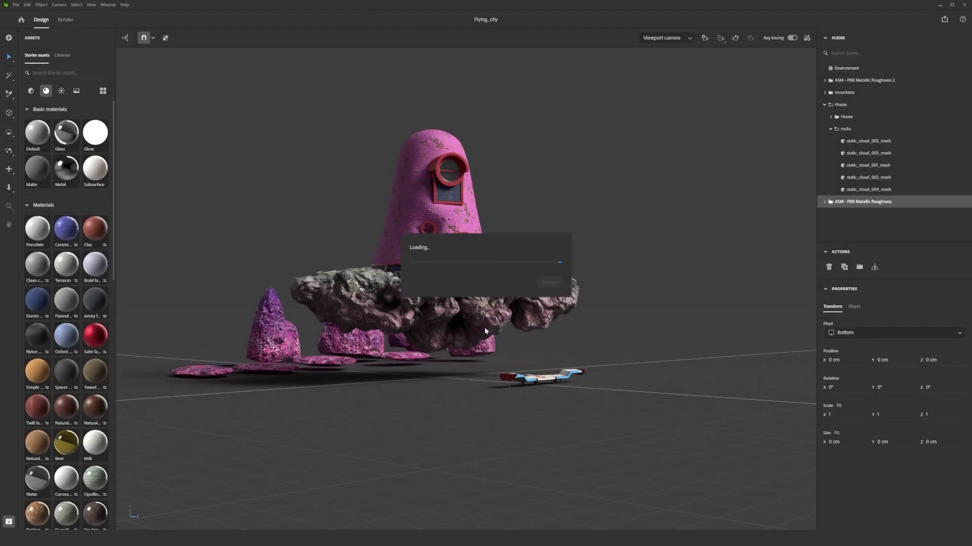
Step: Scale the imported claw to 2.61 and place it on the ground below the house's rocks at X -135.36, Z 126.23 cm
left_click_drag(435, 363, 435, 328, "shift")
left_click(875, 267)
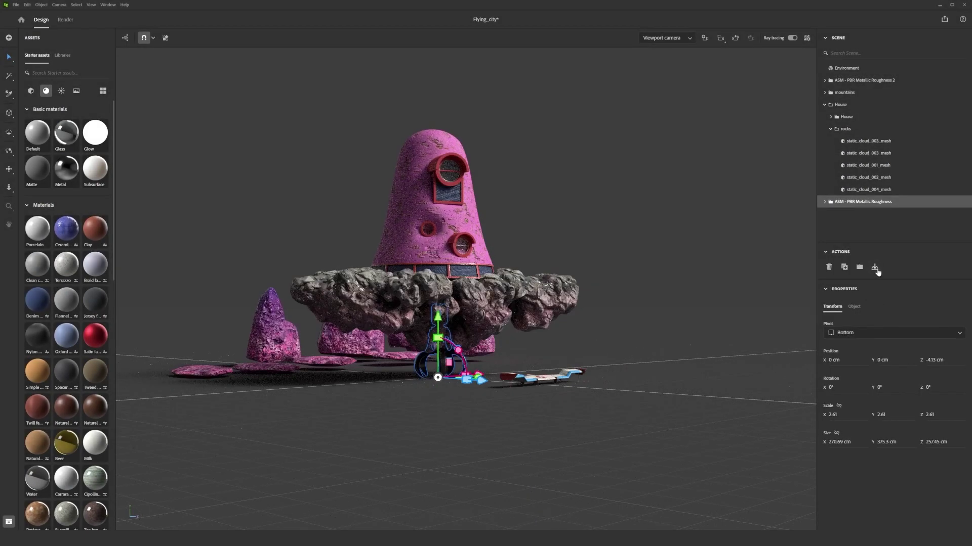
mouse_move(489, 383)
left_mouse_down()
mouse_move(506, 385)
mouse_move(481, 376)
left_mouse_up()
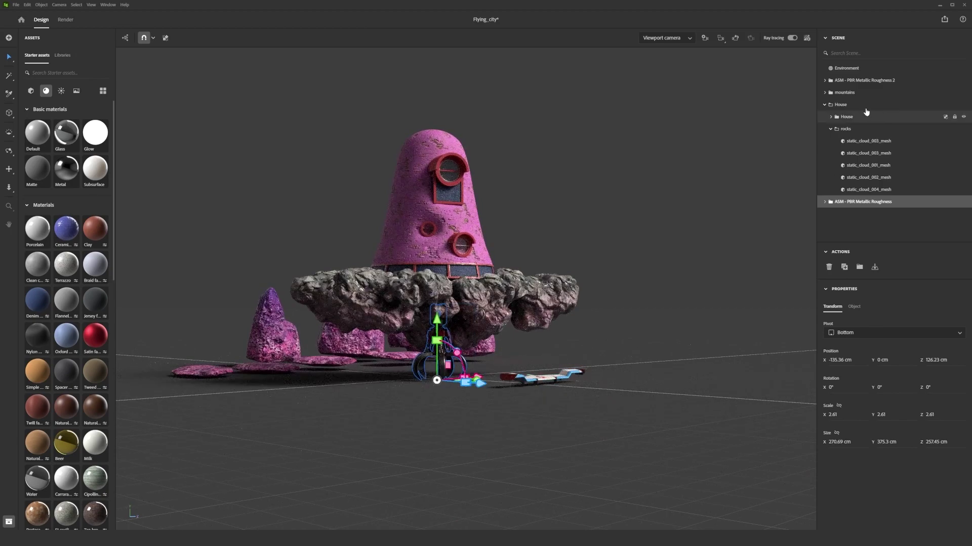
Step: Raise the House group with its floating rocks to make room for the claw underneath
left_click(864, 105)
left_click_drag(434, 284, 689, 208)
Step: Rename the claw group Grab, scale it to 3.65 and position it beneath the floating rocks at about X -80, Y 142 cm
left_click(848, 202)
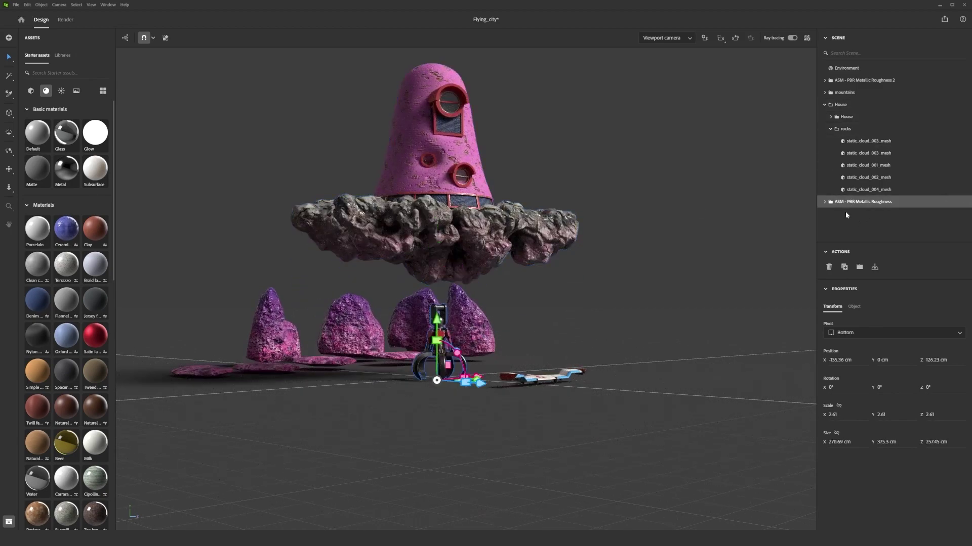
left_click_drag(439, 344, 437, 287)
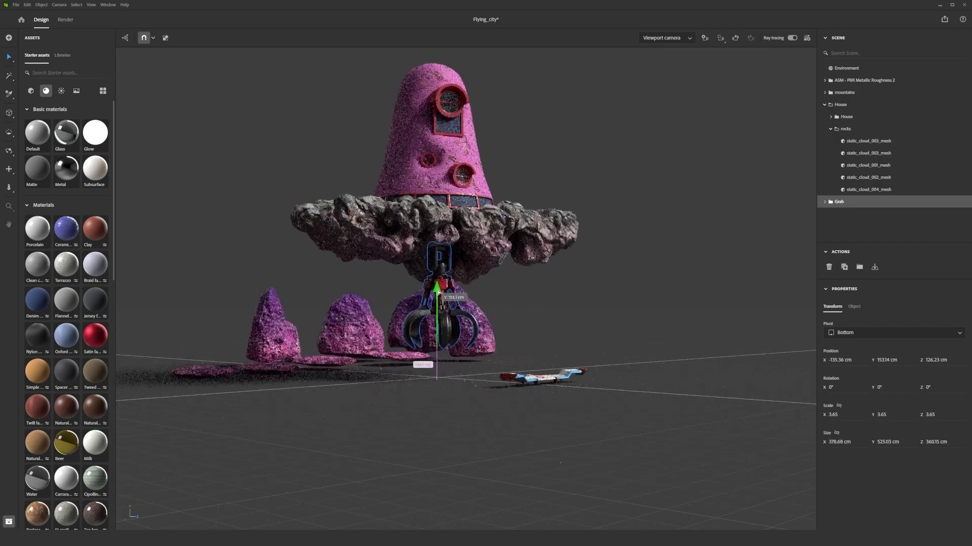
right_click_drag(537, 304, 567, 349)
left_click_drag(479, 330, 489, 326)
right_click_drag(587, 334, 516, 283)
left_click(570, 287)
left_click(849, 202)
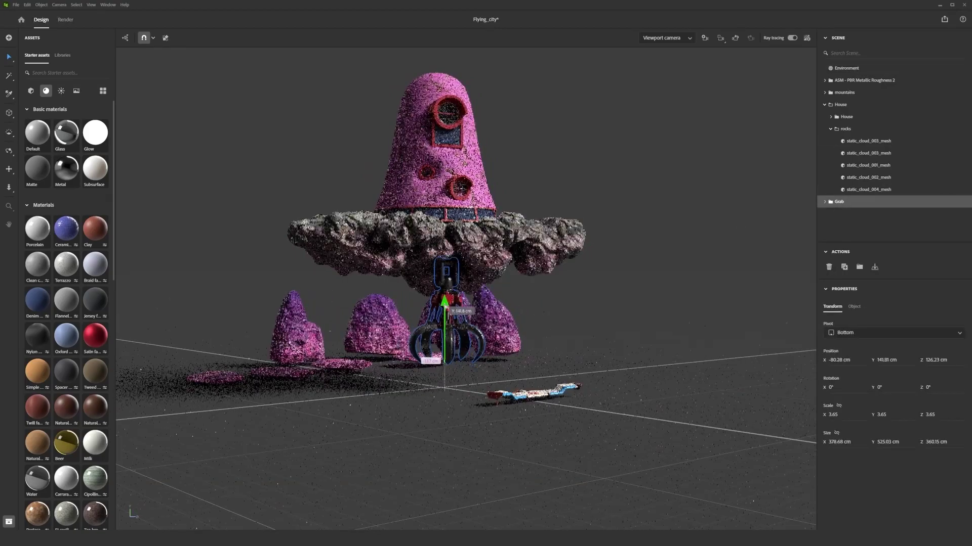
left_click_drag(556, 293, 592, 290, "alt")
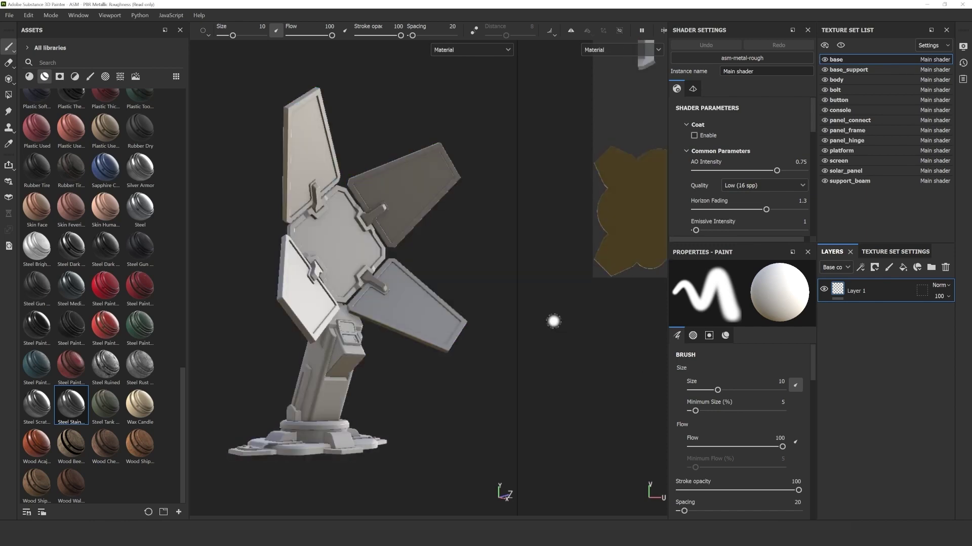
Step: In Substance 3D Painter, apply the red Steel Painted smart material to the solar station's body and Steel Ruined to its bolts
left_click_drag(105, 286, 398, 381)
mouse_move(426, 422)
left_mouse_down("alt")
mouse_move(520, 393)
mouse_move(394, 332)
left_mouse_up("alt")
left_click_drag(106, 364, 375, 405)
scroll(314, 309, "up", 5)
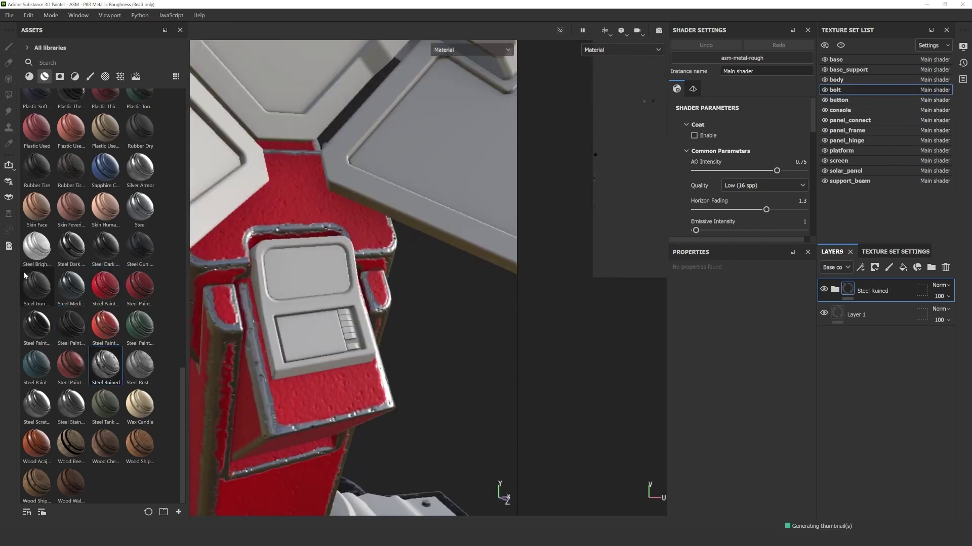
Step: Apply the Steel Ruined smart material to the station's console and Glass Visor to its screen
left_click_drag(106, 364, 265, 305)
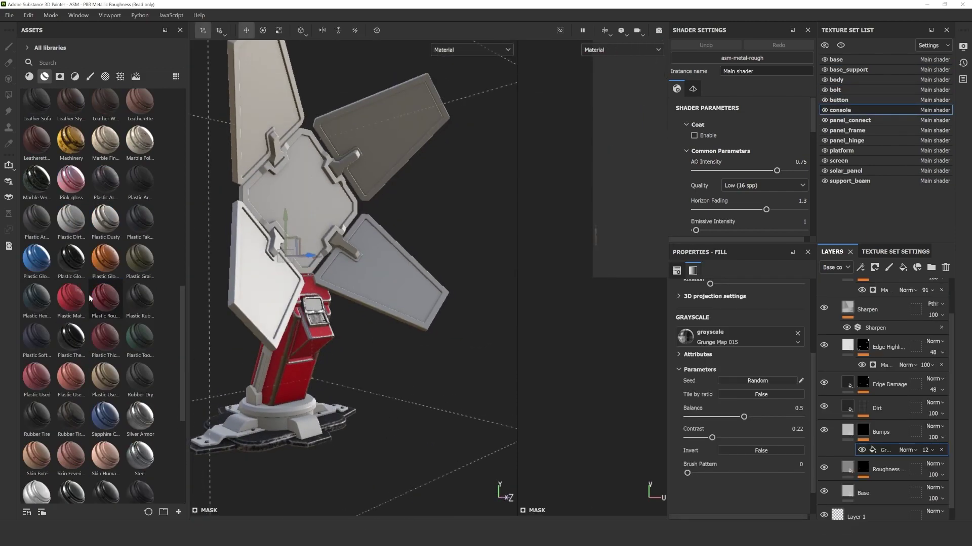
left_click_drag(106, 277, 353, 217)
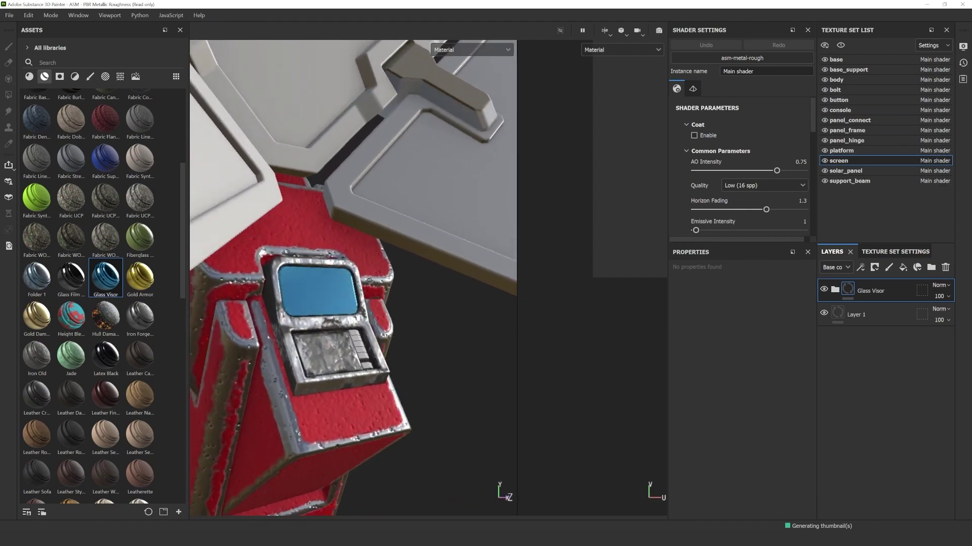
Step: Apply the Steel Stained smart material to the station's support beams and the black Steel Painted Rough material to the platform
scroll(369, 280, "down", 6)
left_click_drag(368, 281, 400, 349, "alt")
scroll(105, 355, "down", 10)
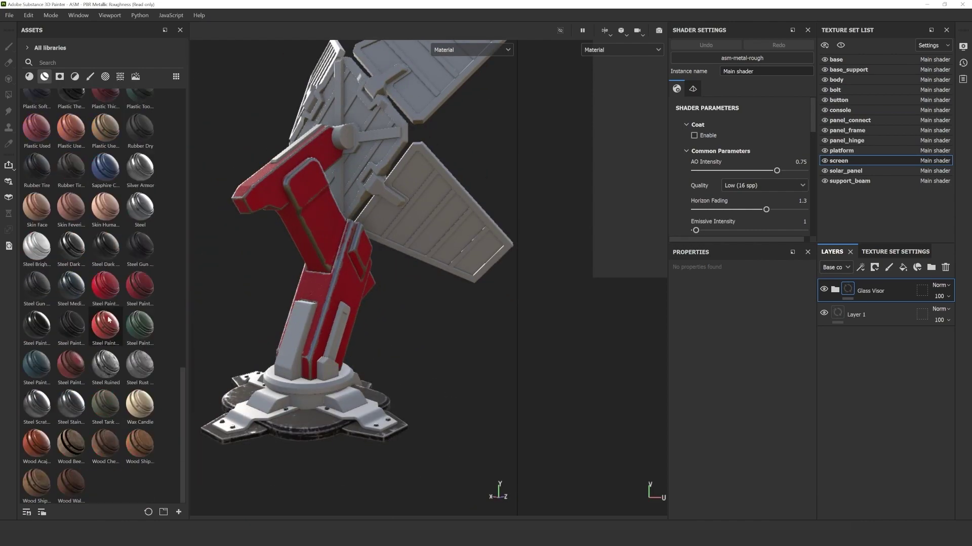
left_click_drag(71, 405, 295, 339)
left_click_drag(71, 405, 305, 394)
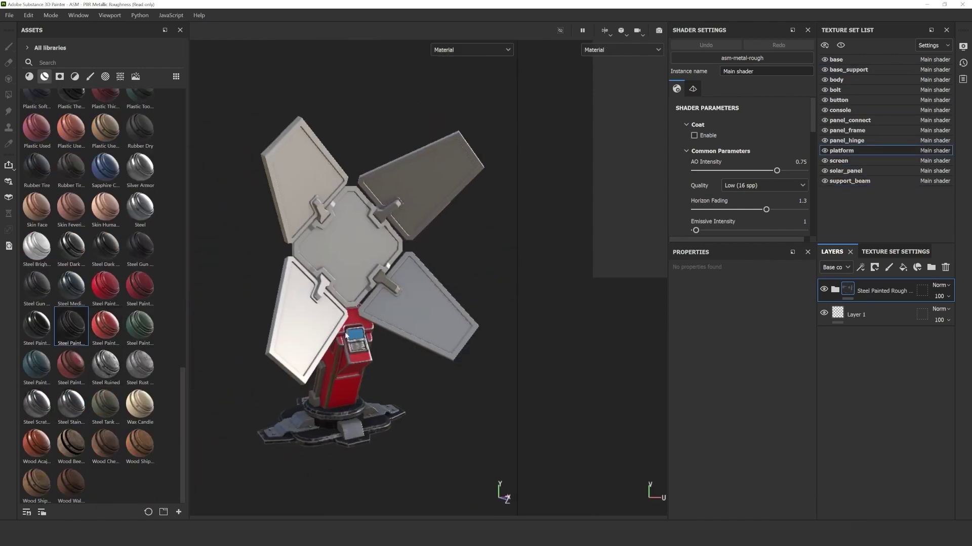
Step: Apply the Steel Ruined and Steel Stained smart materials to the remaining solar panel parts
left_click_drag(105, 365, 337, 327)
left_click_drag(284, 283, 431, 288, "alt")
scroll(303, 284, "down", 3)
left_click_drag(71, 405, 363, 242)
left_click_drag(363, 283, 222, 240, "alt")
Step: Set Curvature to 0.79 in the mask generator of the Paint layer in the body's Steel Painted material
left_click(825, 80)
left_click(824, 79)
left_click(836, 80)
left_click(862, 313)
left_click(889, 347)
left_click_drag(751, 374, 775, 374)
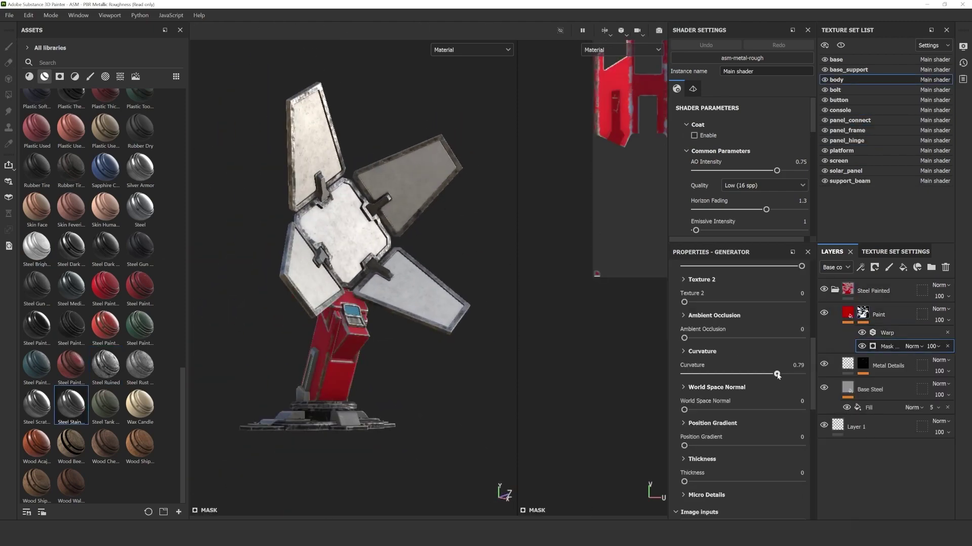
mouse_move(304, 344)
left_mouse_down("alt")
mouse_move(395, 358)
mouse_move(304, 354)
left_mouse_up("alt")
left_click(835, 290)
Step: Add a fill layer with a dark brown base colour above Steel Painted on the body texture set
left_click(849, 291)
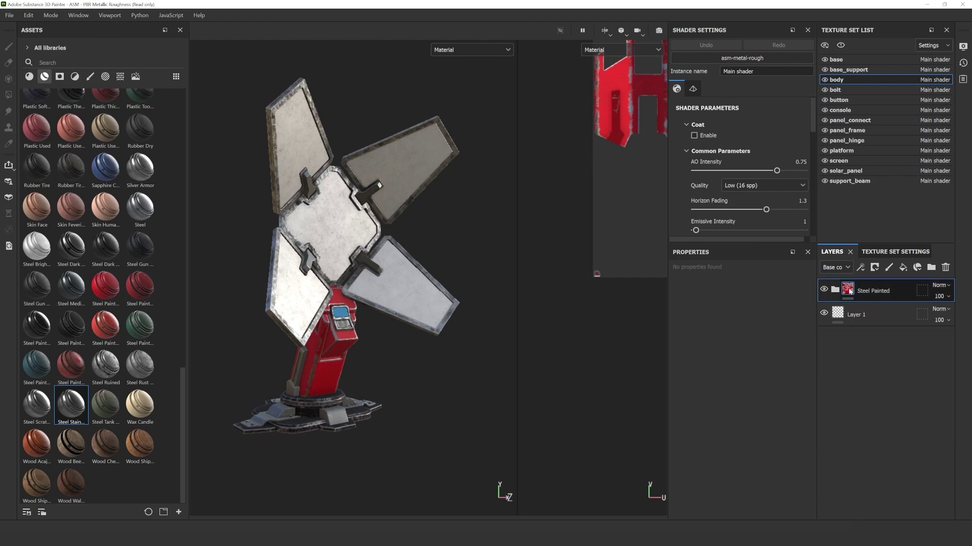
left_click(902, 267)
left_click(741, 372)
left_click(791, 374)
Step: Add a black mask with a Dirt generator to the body's dark fill layer
left_click(874, 267)
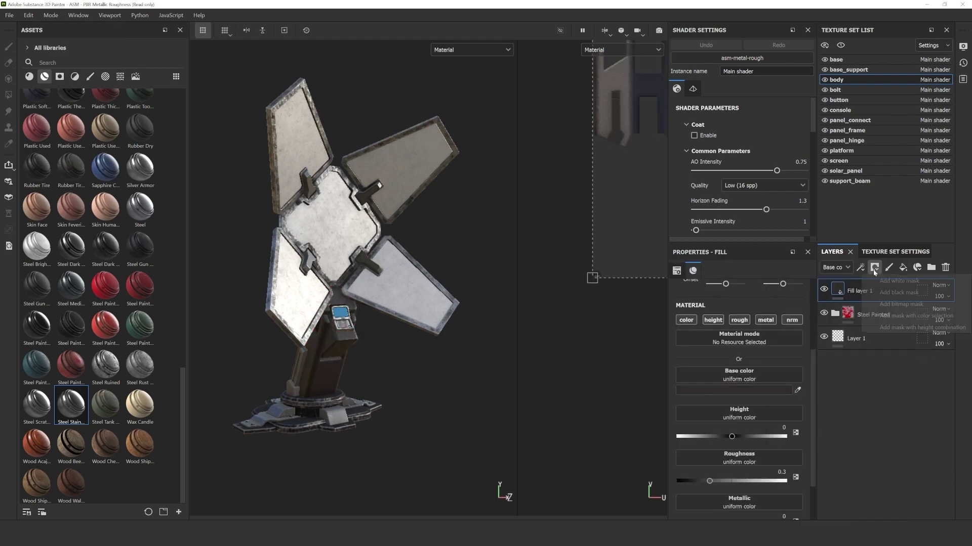
left_click(899, 288)
left_click(860, 267)
left_click(883, 279)
left_click(751, 289)
left_click(768, 350)
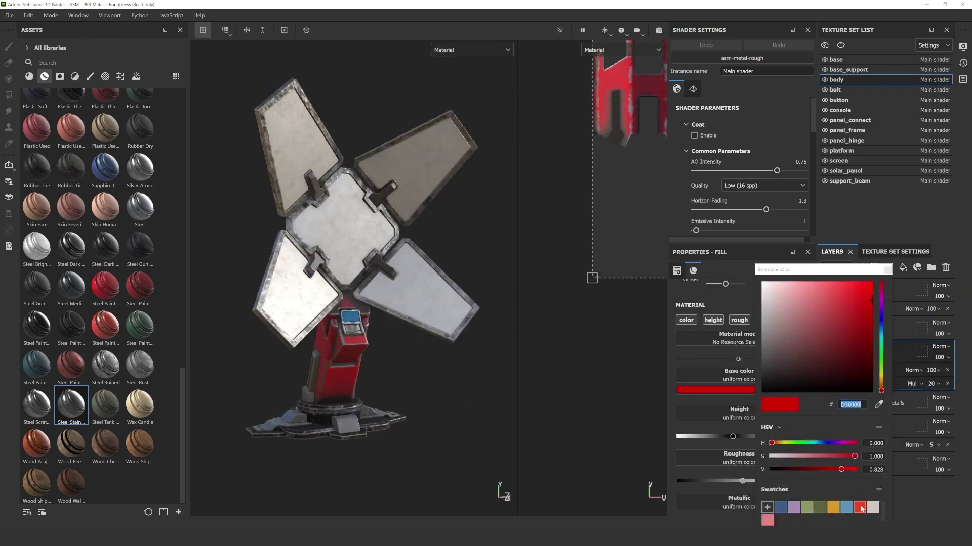
Step: Send the solar station to Substance 3D Stager, generating UVs on import
left_click(9, 15)
mouse_move(30, 213)
left_click(143, 213)
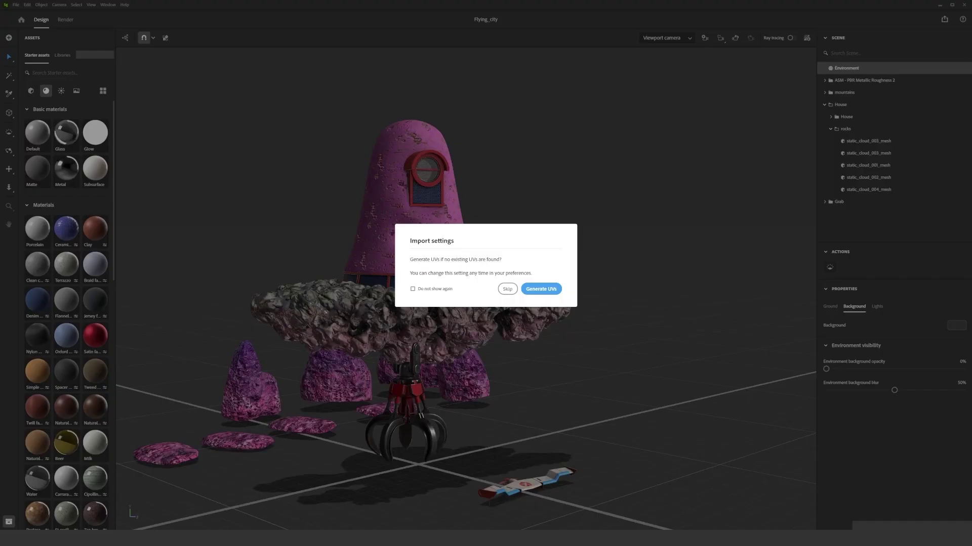
left_click(542, 286)
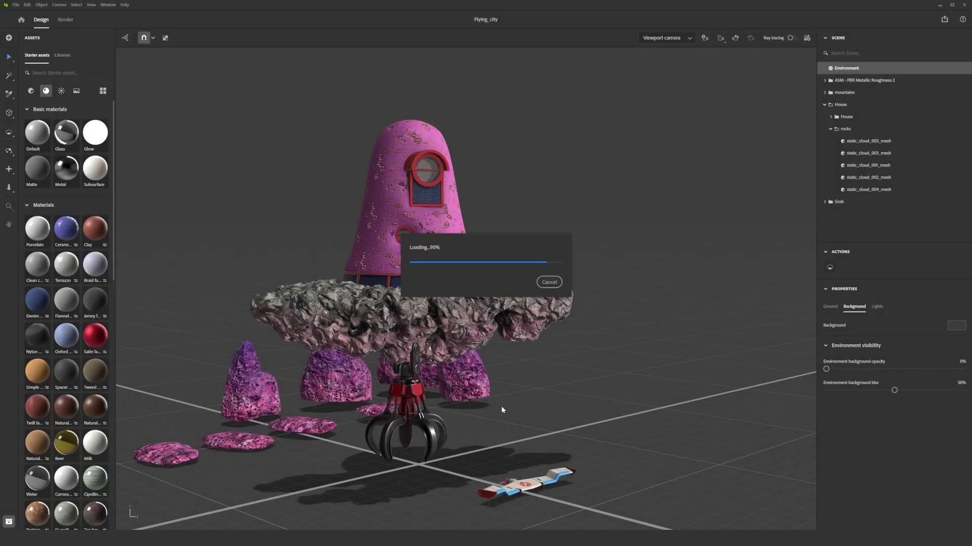
Step: Position the imported solar station upright on top of the pink house's roof
left_click_drag(408, 66, 408, 69)
left_click_drag(412, 128, 409, 124)
left_click(499, 165)
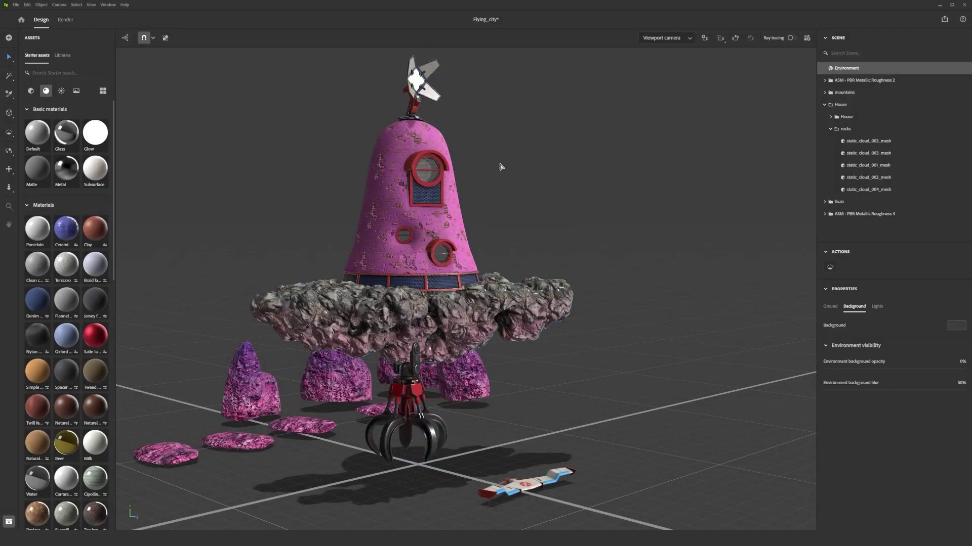
Step: Rename the imported solar station group as Solar
middle_click_drag(499, 165, 455, 254)
scroll(456, 253, "up", 4)
right_click_drag(455, 253, 458, 278)
middle_click_drag(458, 279, 428, 219)
left_click(431, 219)
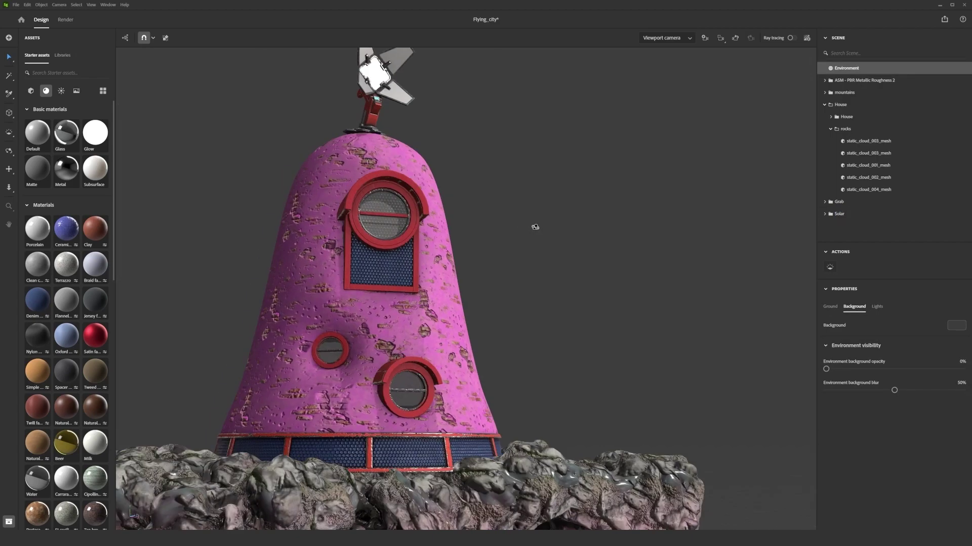
Step: Turn off snapping and raise the solar station to about Y 1,604 cm on the house's roof
left_click(429, 160)
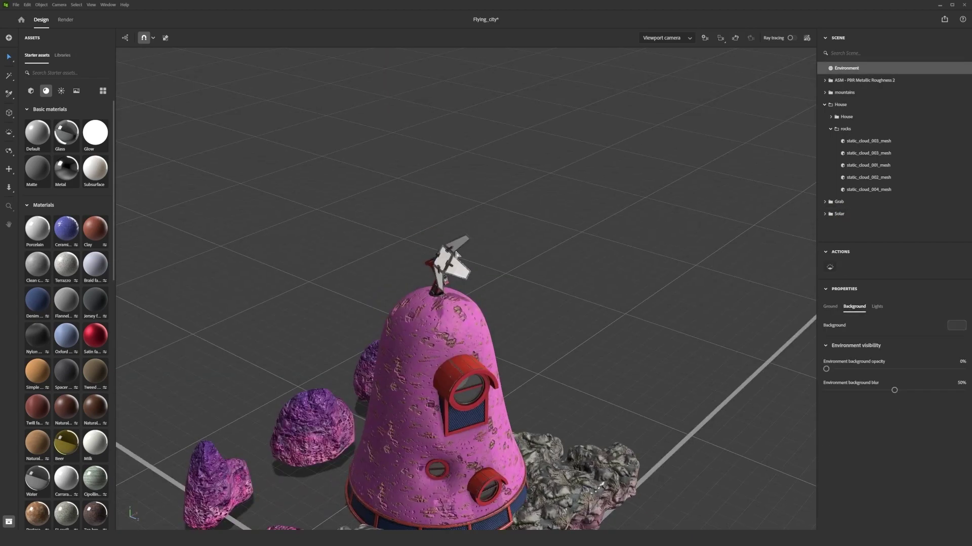
left_click(445, 257)
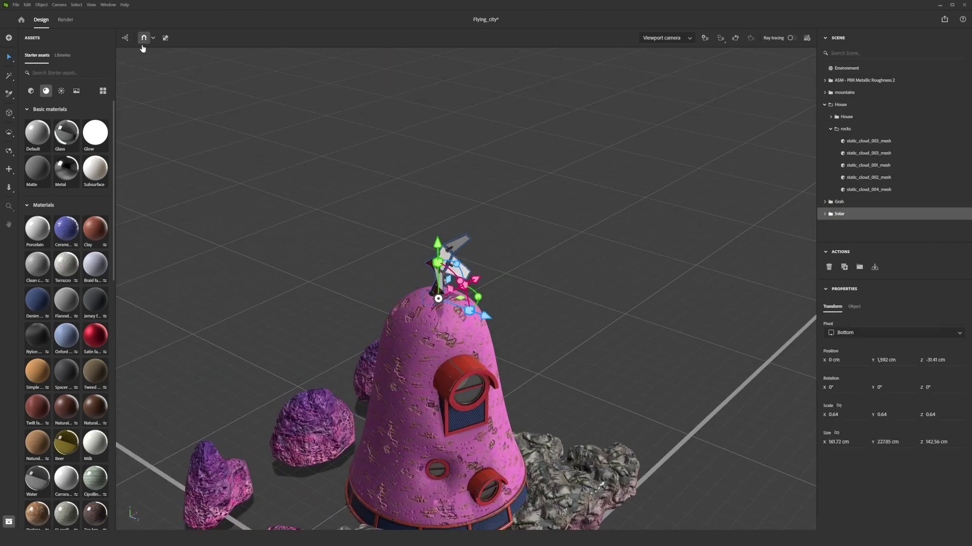
scroll(445, 257, "up", 5)
double_click(362, 256)
left_click(536, 243)
left_click(824, 214)
left_click(854, 214)
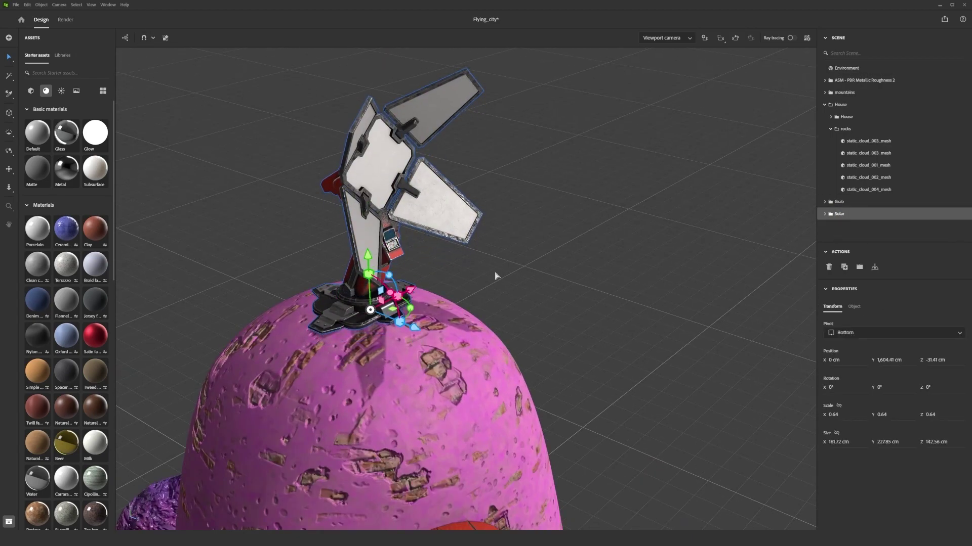
left_click(496, 275)
Step: Add a camera from the current view and frame the floating house, rock base and claw in it
scroll(495, 276, "down", 8)
right_click_drag(496, 275, 492, 248)
middle_click_drag(492, 248, 500, 226)
scroll(501, 227, "up", 2)
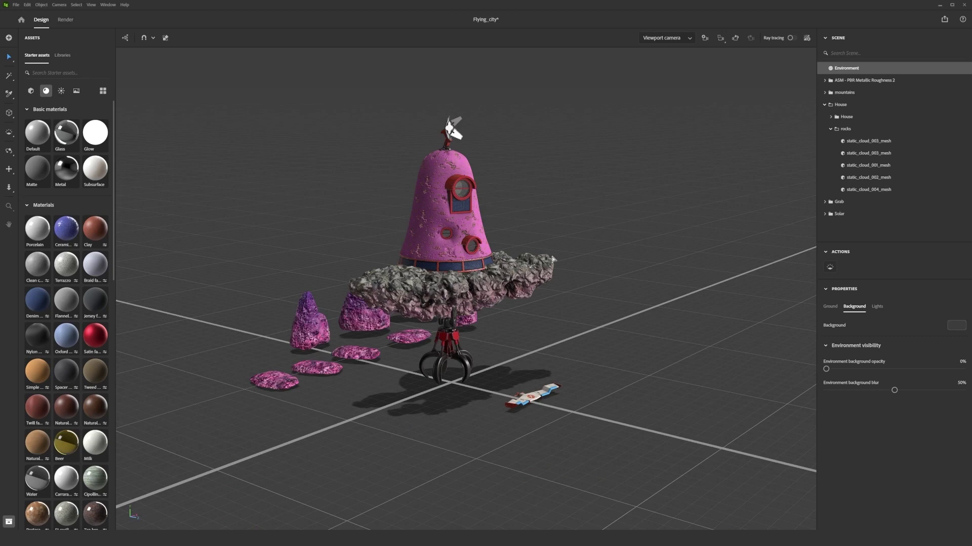
left_click(704, 40)
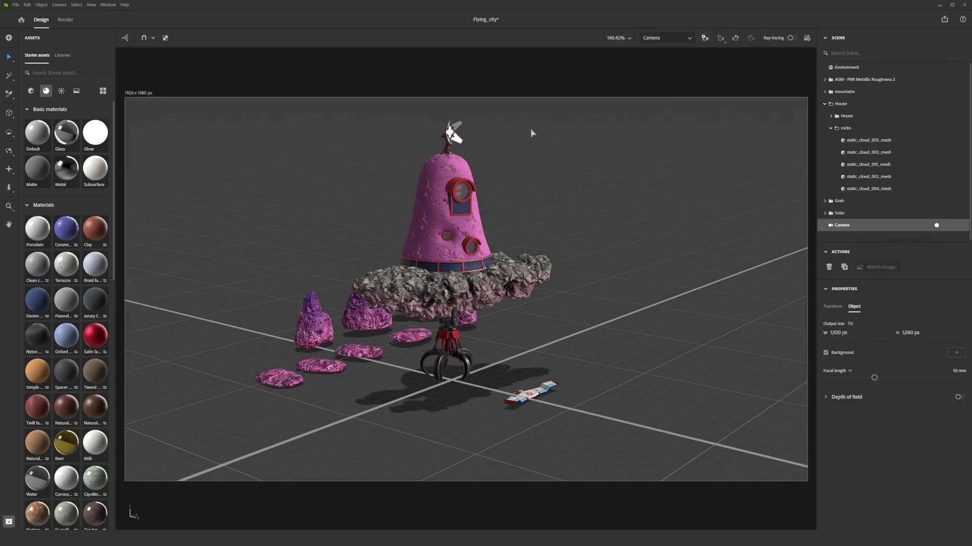
right_click_drag(545, 271, 552, 239)
scroll(558, 229, "up", 3)
middle_click_drag(547, 225, 492, 269)
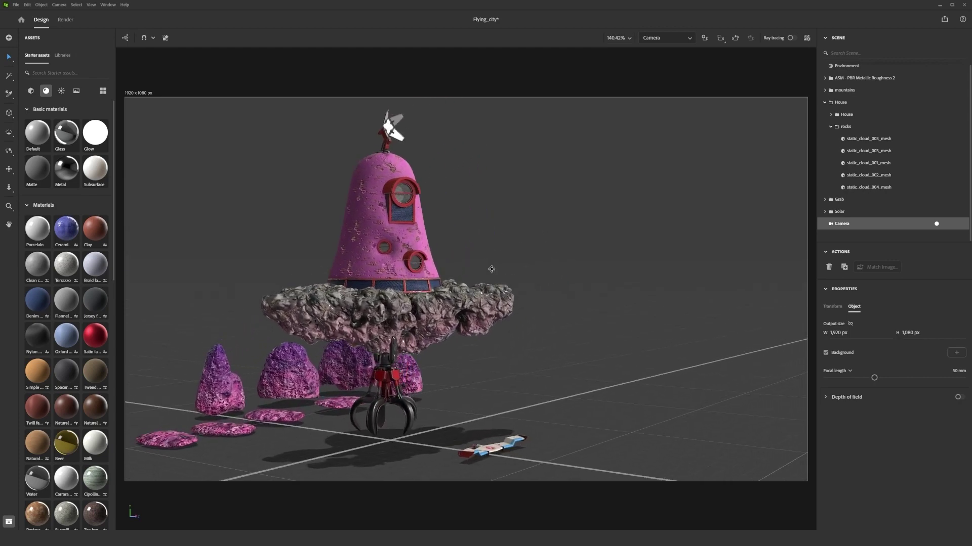
mouse_move(491, 269)
left_mouse_down("alt")
mouse_move(510, 265)
mouse_move(499, 261)
left_mouse_up("alt")
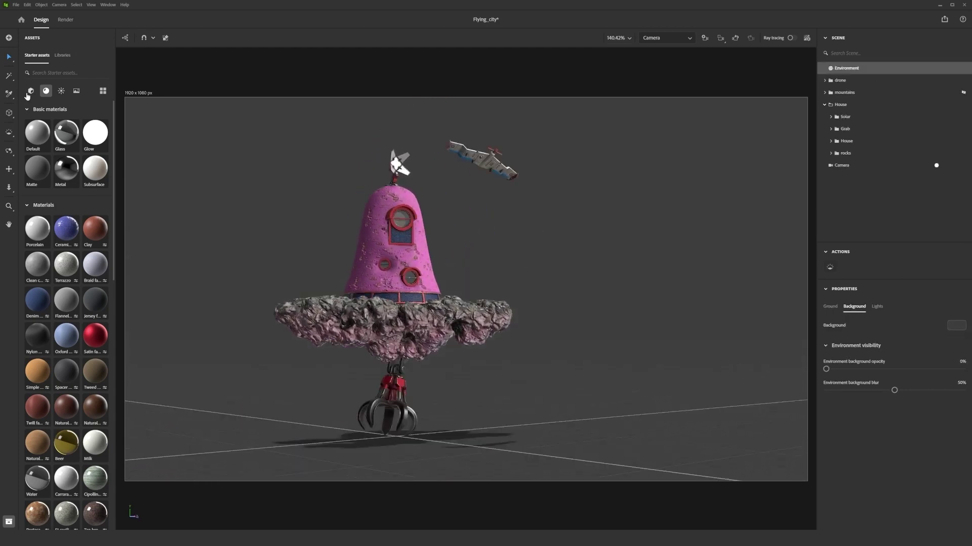
Step: Add a plane at the origin and scale it up to about 6,405 cm square beneath the house
left_click(31, 91)
left_click(93, 173)
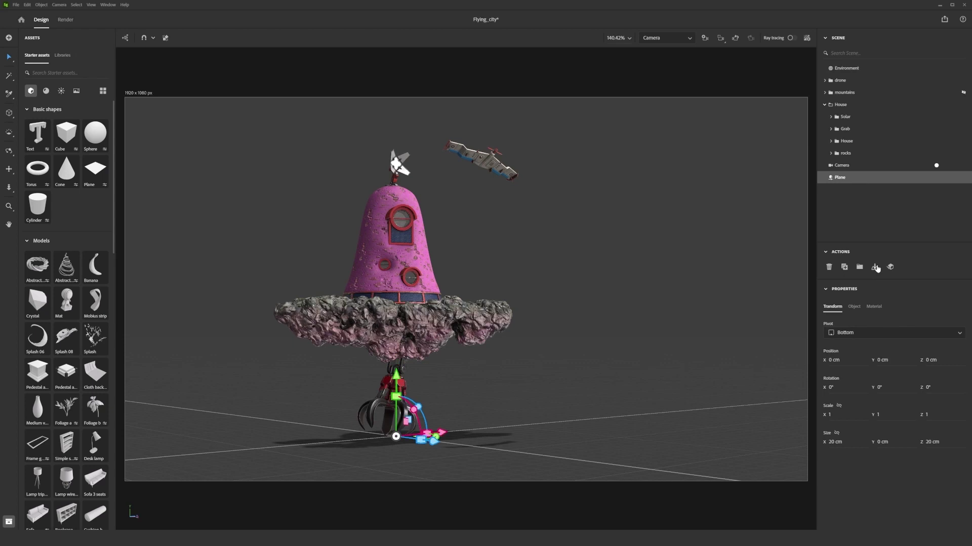
left_click_drag(426, 434, 683, 341)
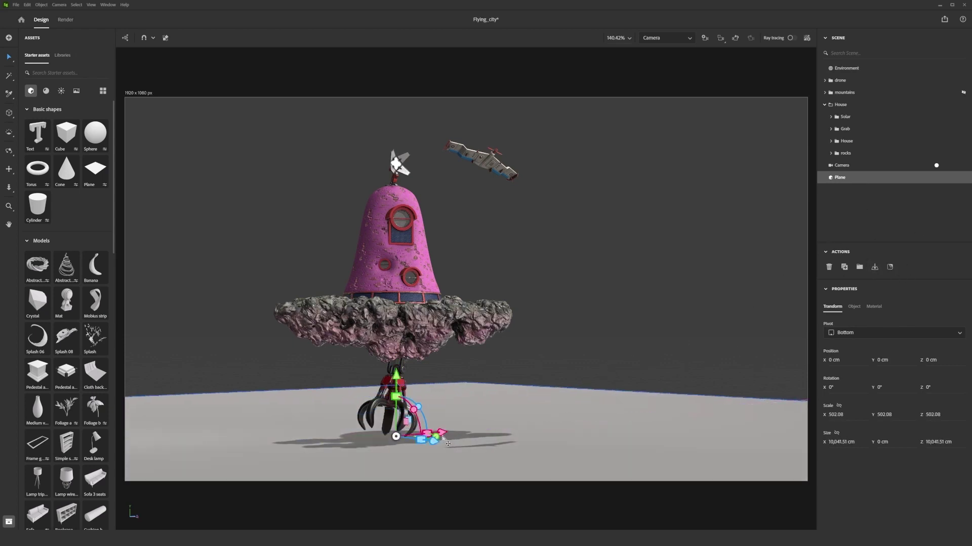
left_click_drag(427, 433, 585, 351)
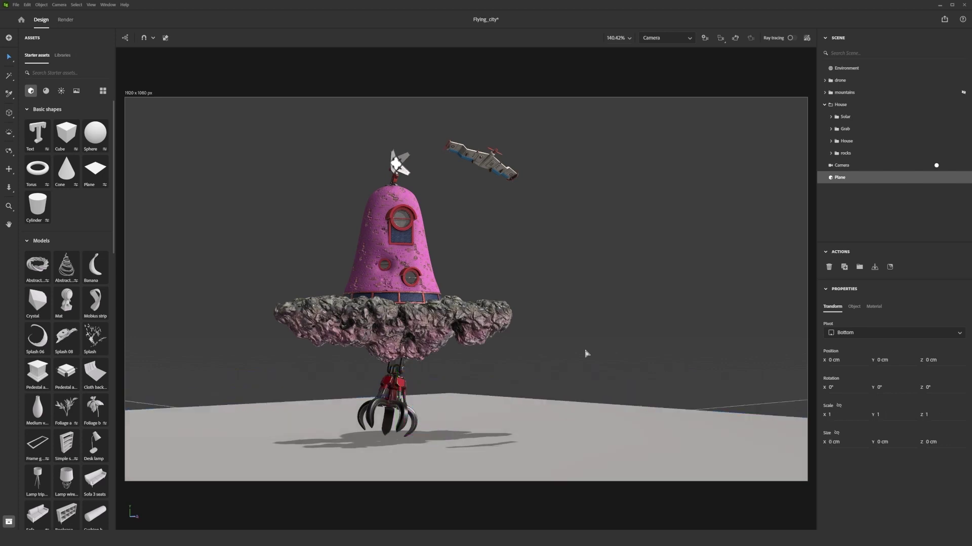
left_click(590, 354)
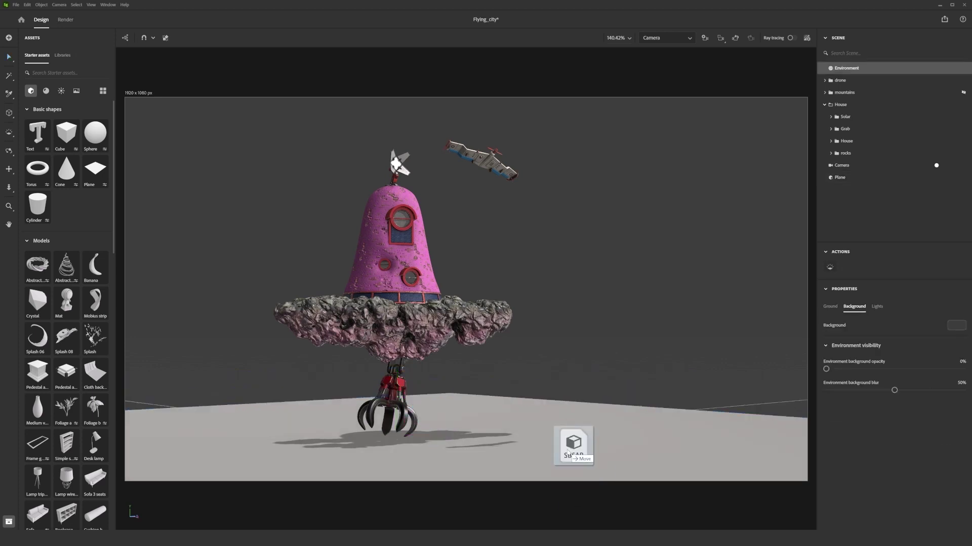
Step: Apply the Alien Soil Acid Puddles material to the plane with repeat 2.4 and offset X -13%, Y -37%
left_click_drag(567, 453, 567, 452)
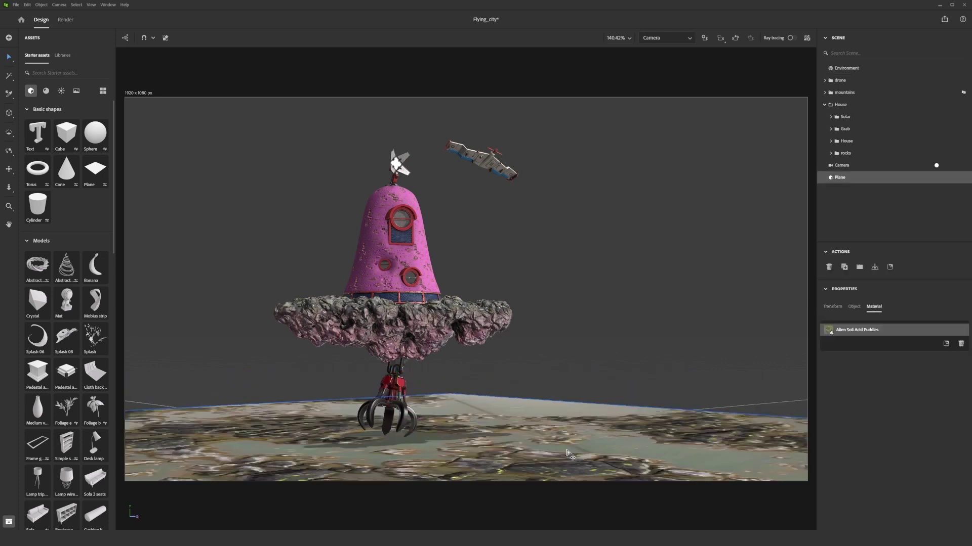
left_click(650, 38)
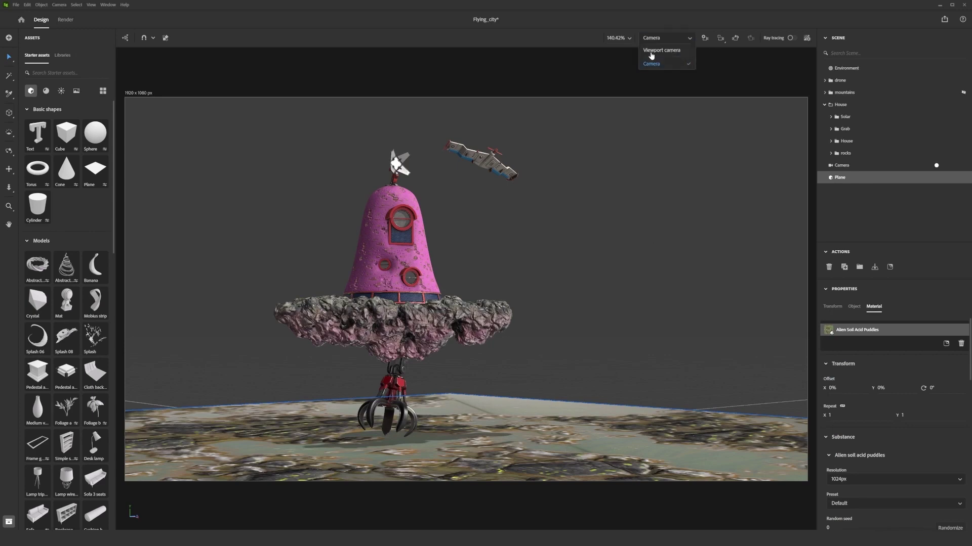
left_click(658, 61)
scroll(572, 383, "down", 3)
middle_click_drag(734, 498, 665, 484)
scroll(665, 484, "up", 4)
left_click_drag(829, 417, 873, 388)
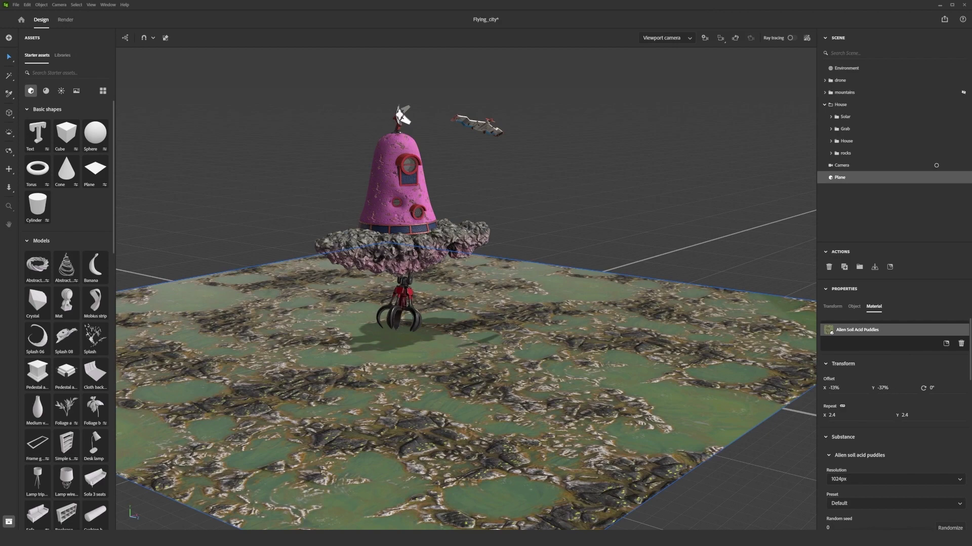
Step: Set the resolution of the plane's soil material to 2048px
scroll(833, 485, "down", 3)
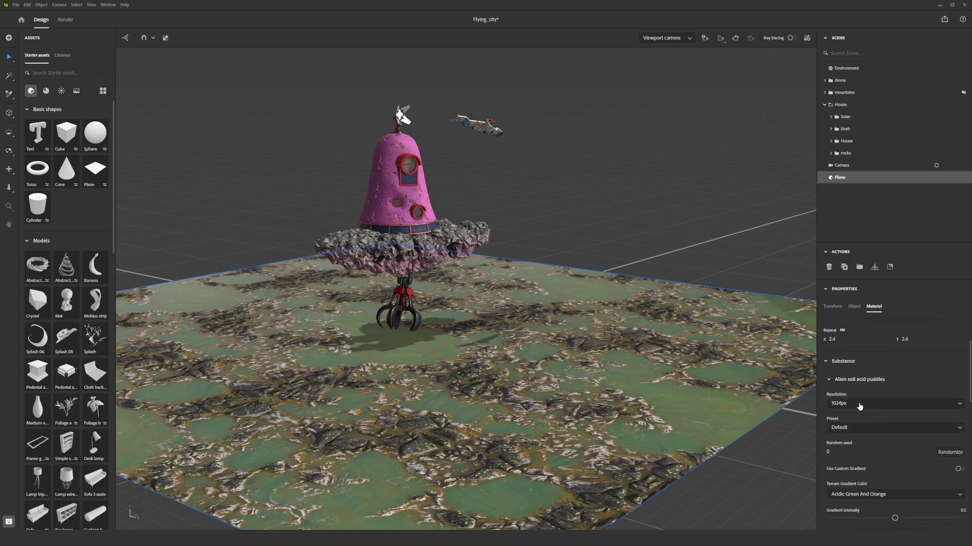
left_click(858, 404)
left_click(859, 452)
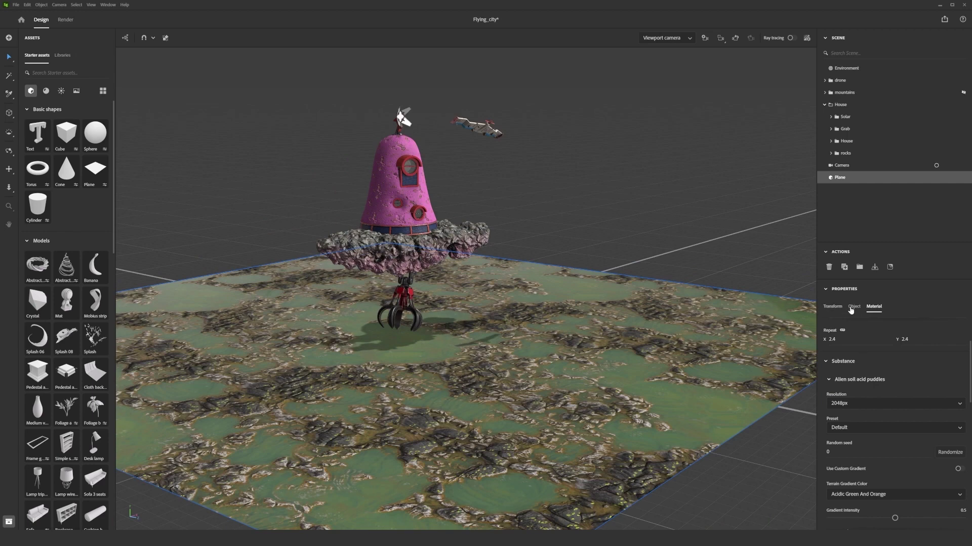
Step: Enable displacement on the plane using Uniform (total face budget) tessellation with a face budget of 200,000
left_click(854, 307)
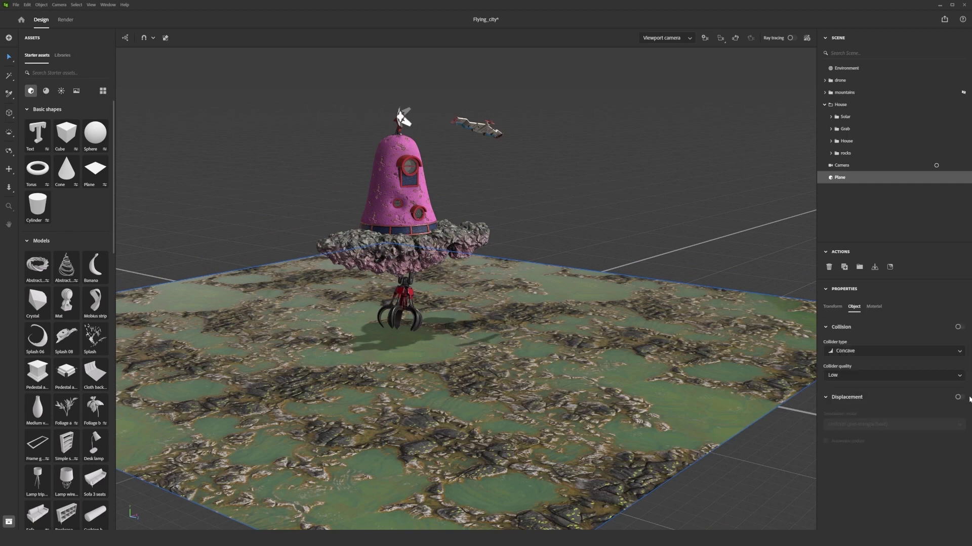
left_click(960, 397)
left_click(870, 425)
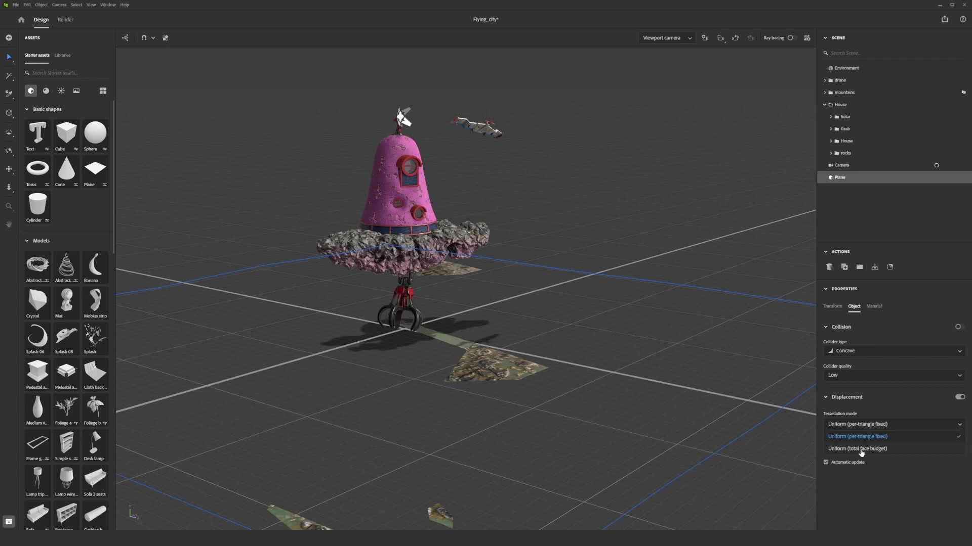
left_click(860, 449)
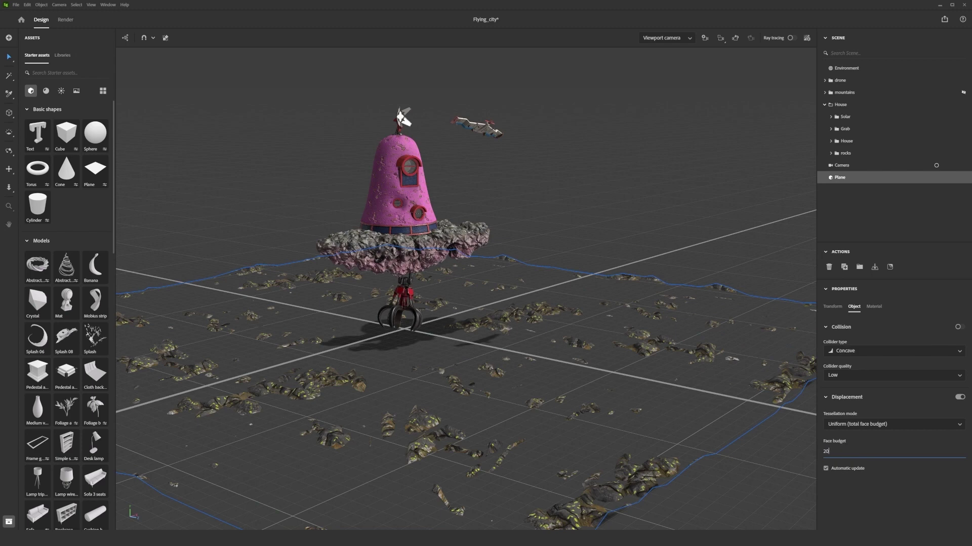
type("200000")
key("Return")
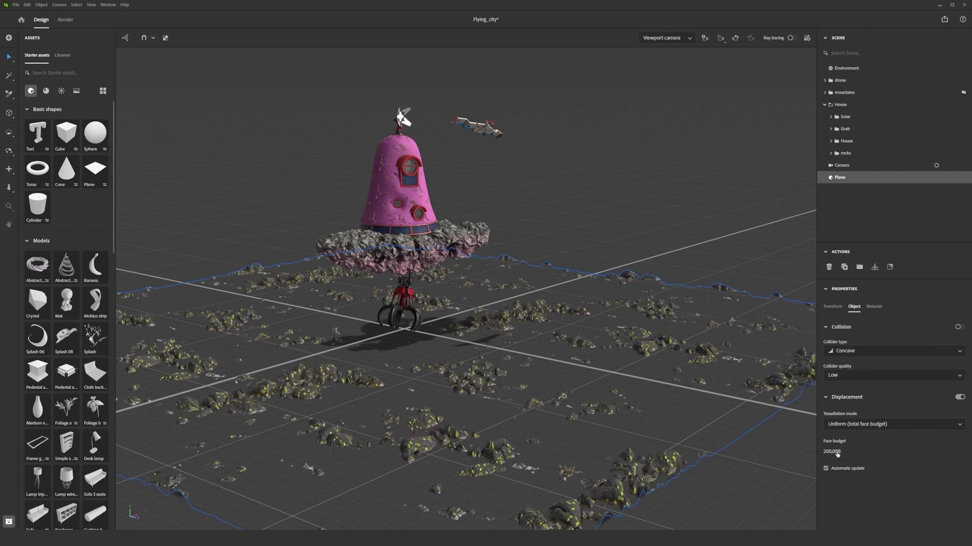
Step: Raise the displaced plane above ground level and turn off the environment's ground plane
left_click(833, 307)
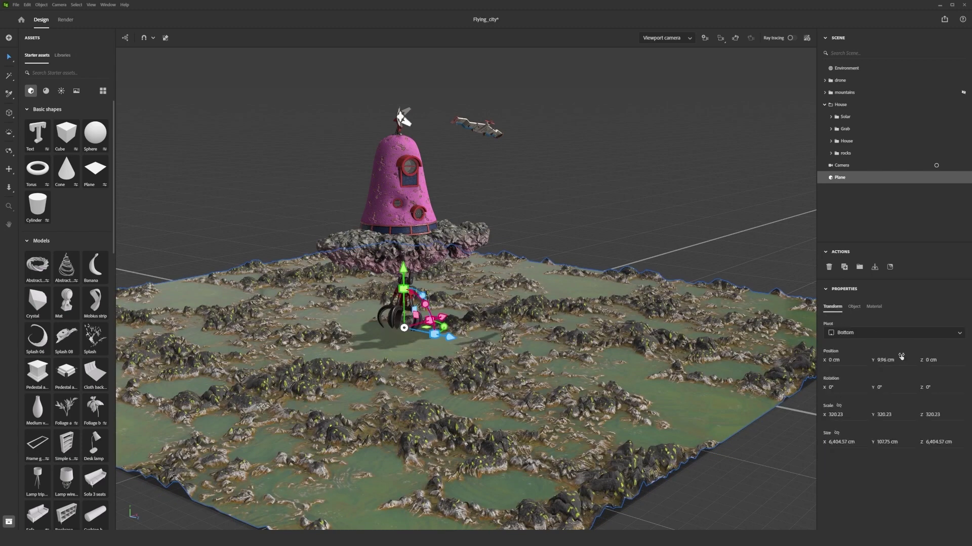
left_click(850, 68)
left_click(830, 307)
left_click(958, 327)
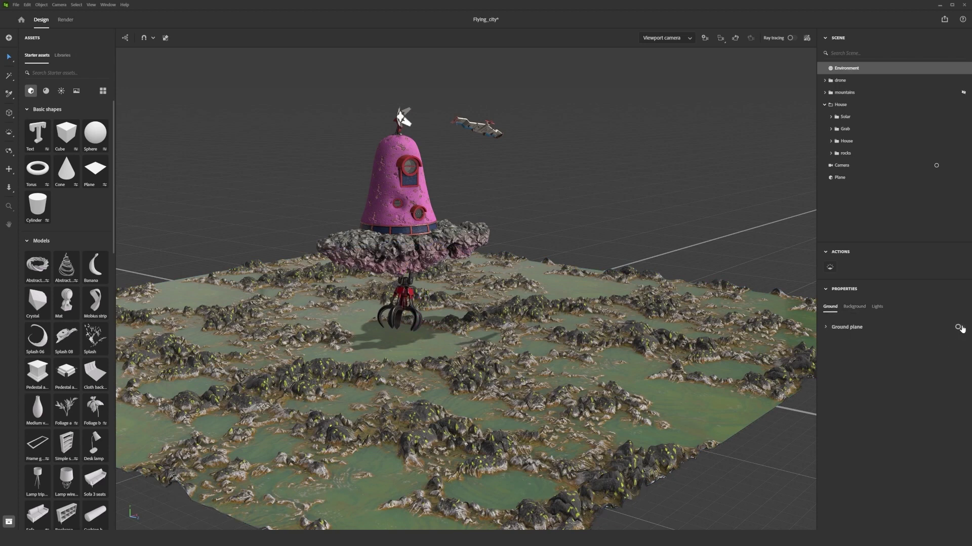
Step: Lower the displaced terrain plane slightly along the Y axis beneath the claw, then deselect it
left_click(439, 347)
mouse_move(405, 272)
left_mouse_down()
mouse_move(405, 293)
mouse_move(404, 279)
left_mouse_up()
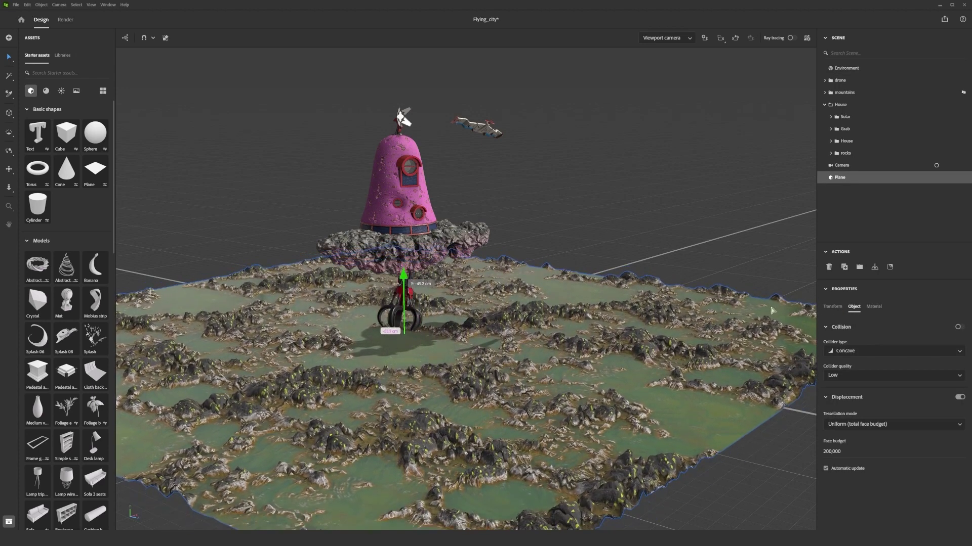
left_click(875, 268)
key("Escape")
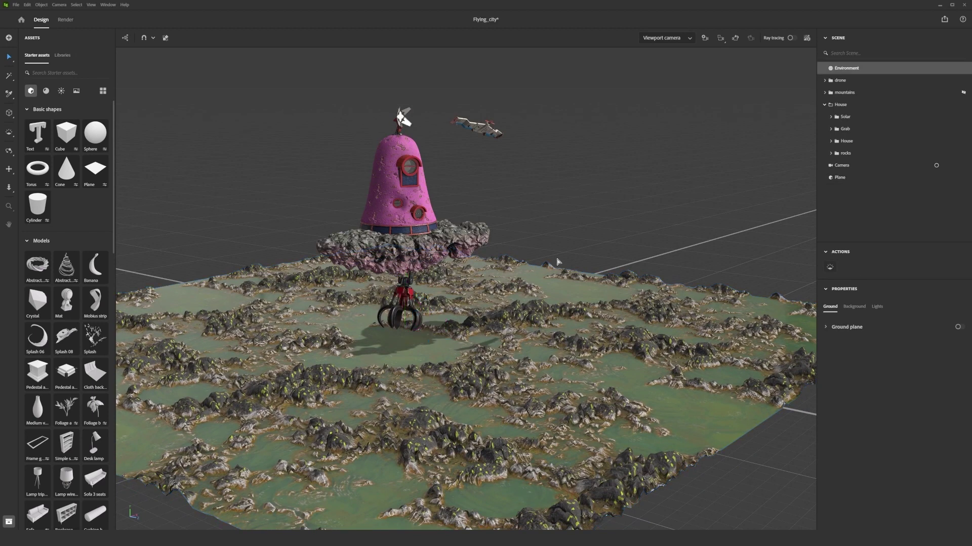
Step: Switch to the saved Camera with ray tracing on and set the terrain material's height scale to 0.65
left_click(665, 39)
left_click(658, 63)
left_click(572, 447)
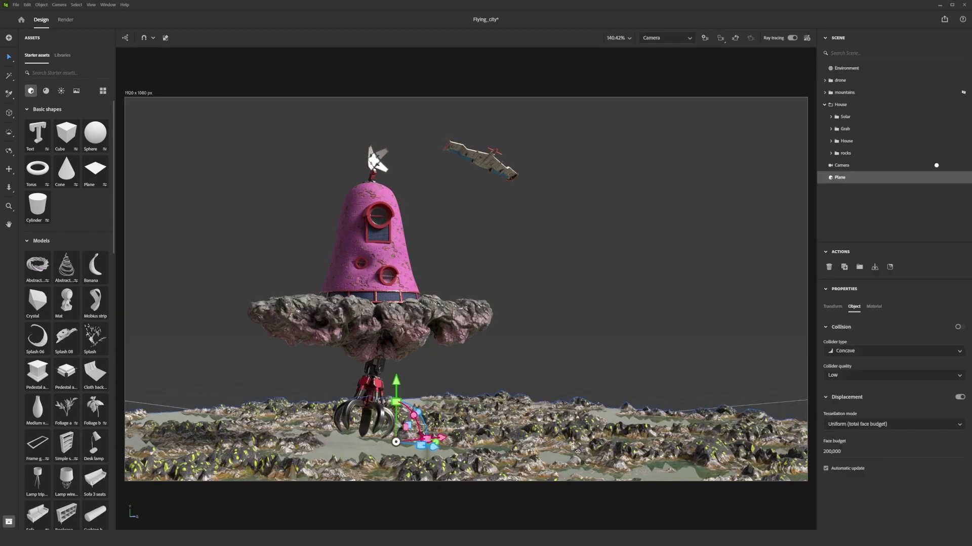
left_click(874, 306)
scroll(876, 442, "down", 5)
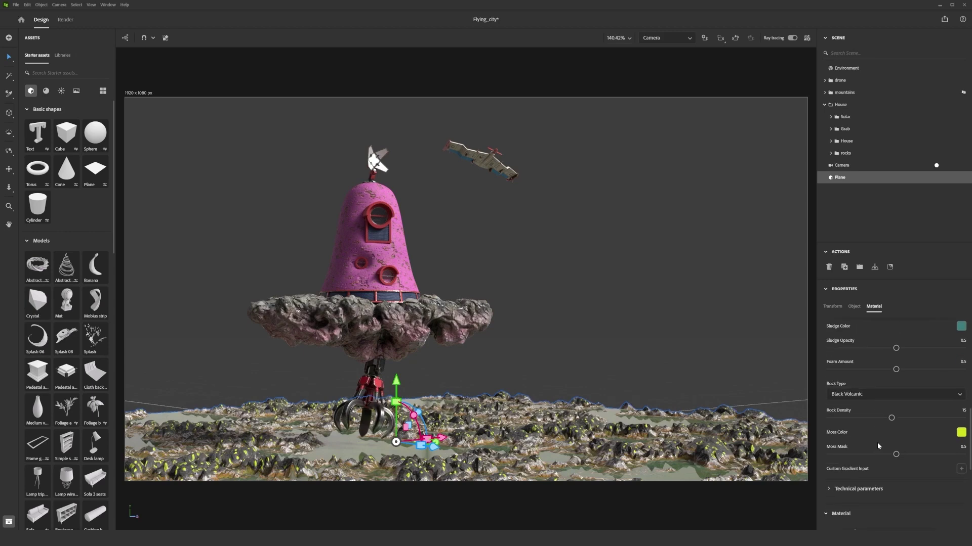
scroll(876, 439, "down", 8)
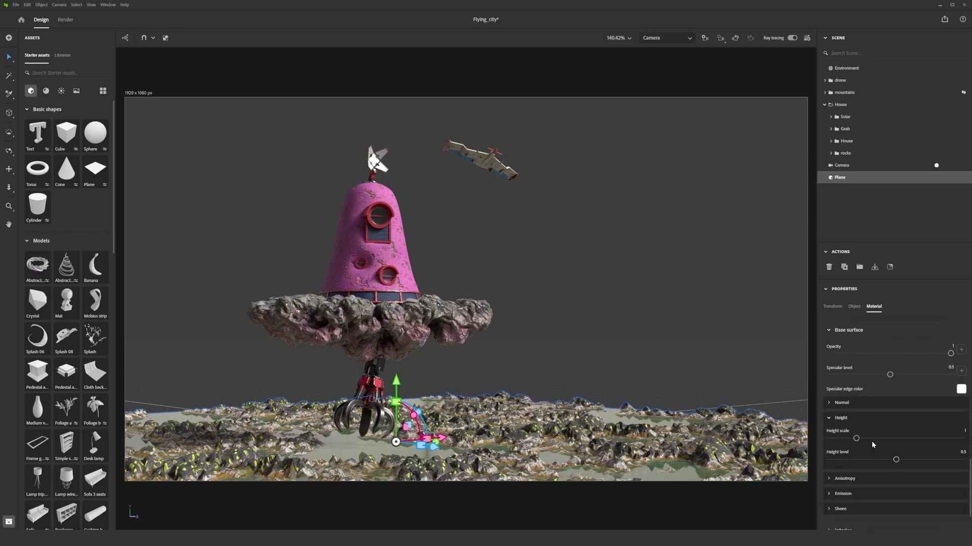
left_click_drag(856, 400, 846, 401)
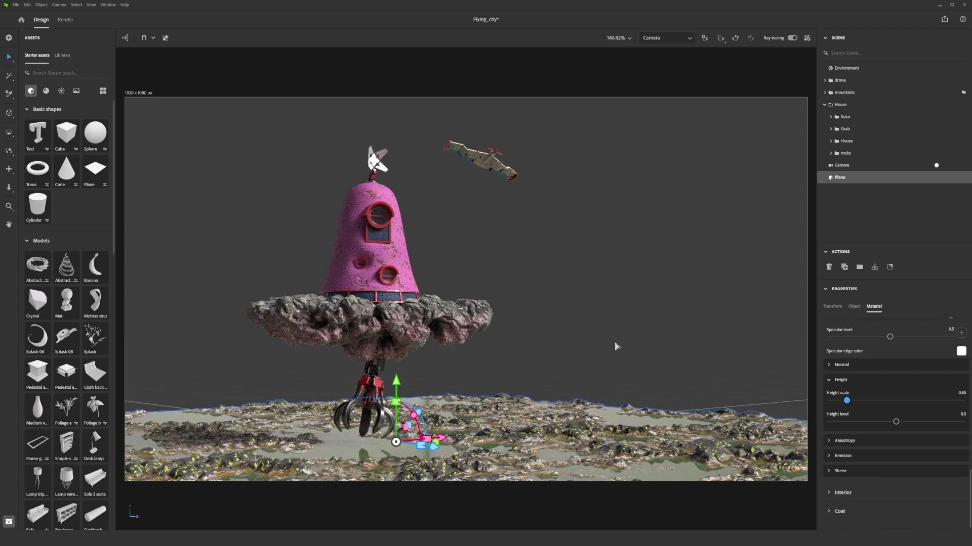
Step: Change the terrain material's moss color to magenta
scroll(889, 440, "up", 10)
scroll(935, 438, "down", 3)
left_click(961, 459)
left_click_drag(940, 480, 934, 480)
left_click(952, 459)
Step: Set the terrain material's sludge color to the blue 466F9E
scroll(922, 450, "up", 1)
left_click(959, 391)
left_click(911, 421)
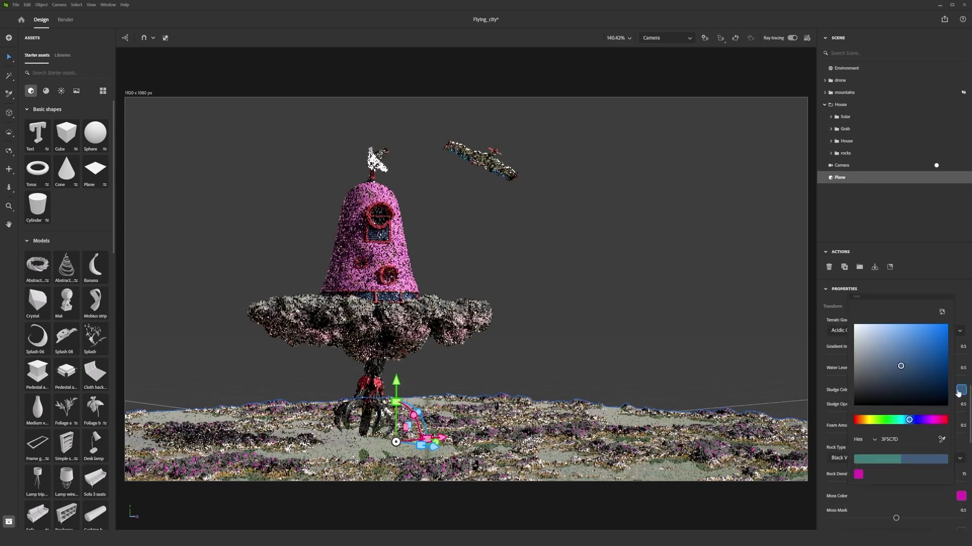
left_click(956, 391)
scroll(922, 416, "up", 3)
scroll(921, 418, "down", 4)
left_click(961, 420)
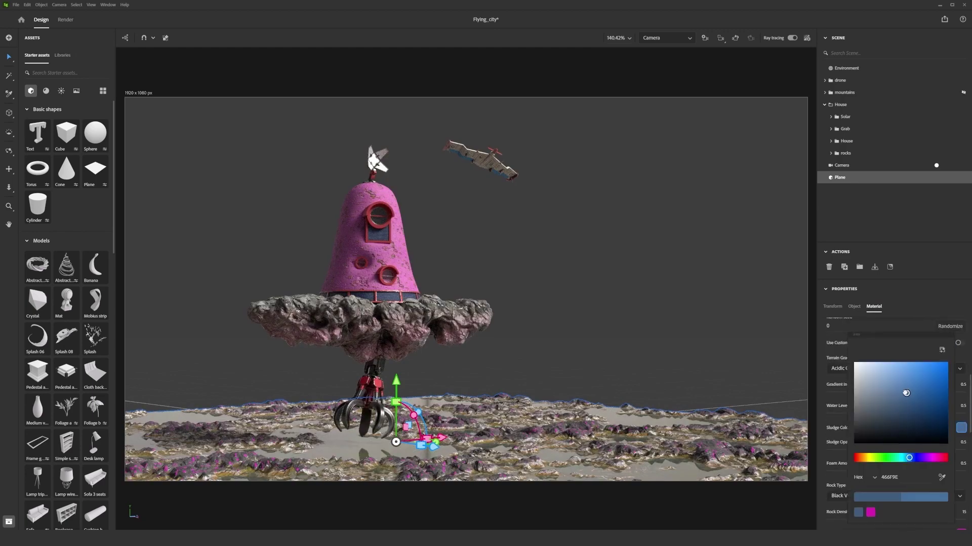
key("Escape")
Step: Choose a terrain gradient color for the soil material and set its repeat to 2.2
scroll(886, 440, "up", 5)
scroll(887, 440, "down", 2)
left_click(878, 406)
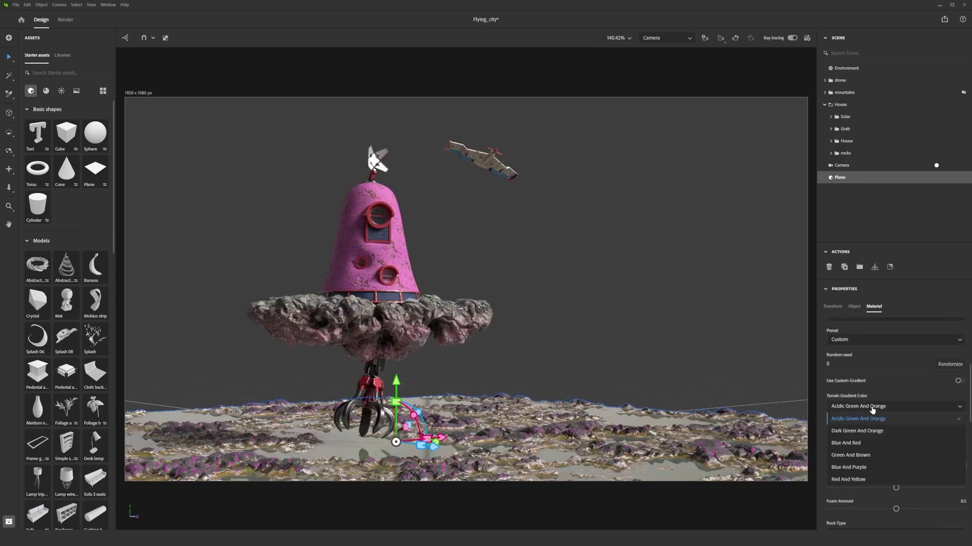
left_click(873, 418)
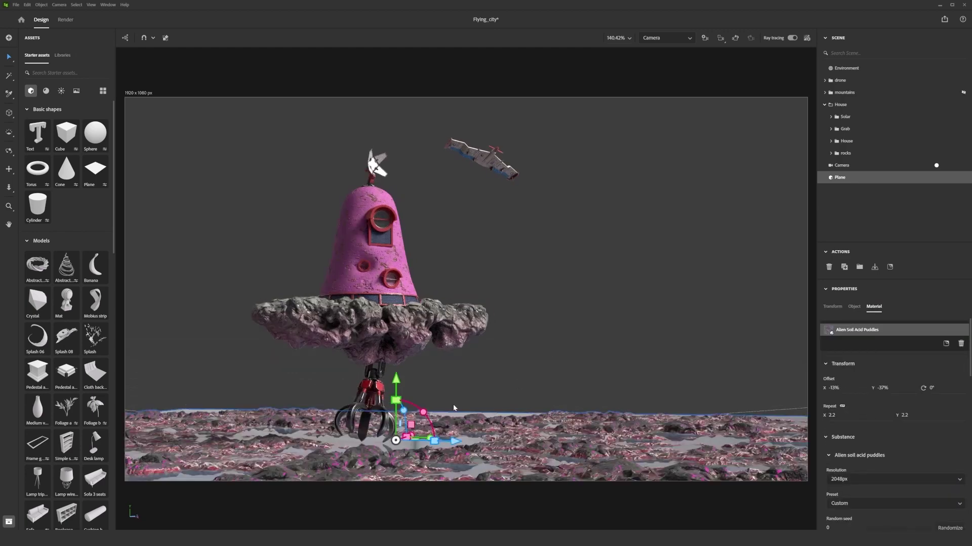
Step: Duplicate the terrain plane and switch to the viewport camera
key("ctrl+d")
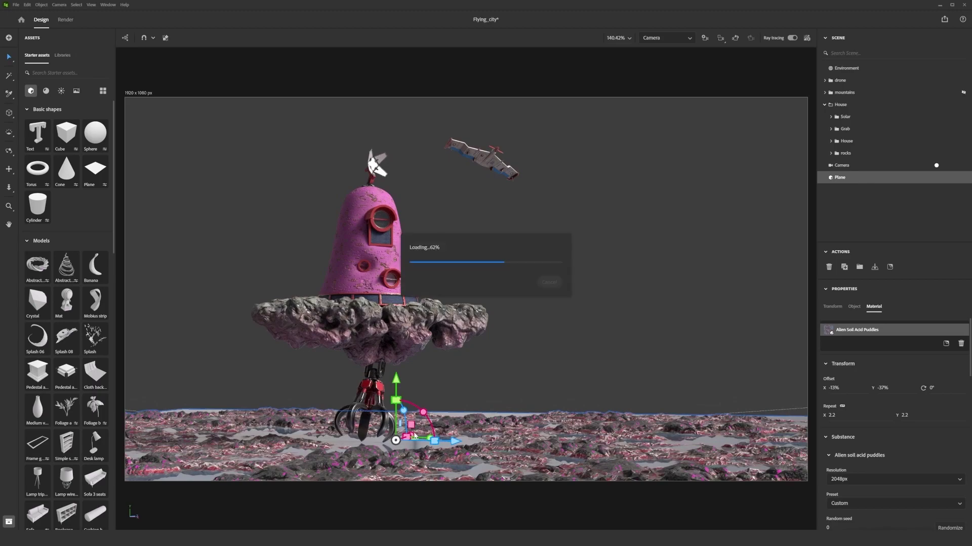
left_click(653, 38)
left_click(662, 62)
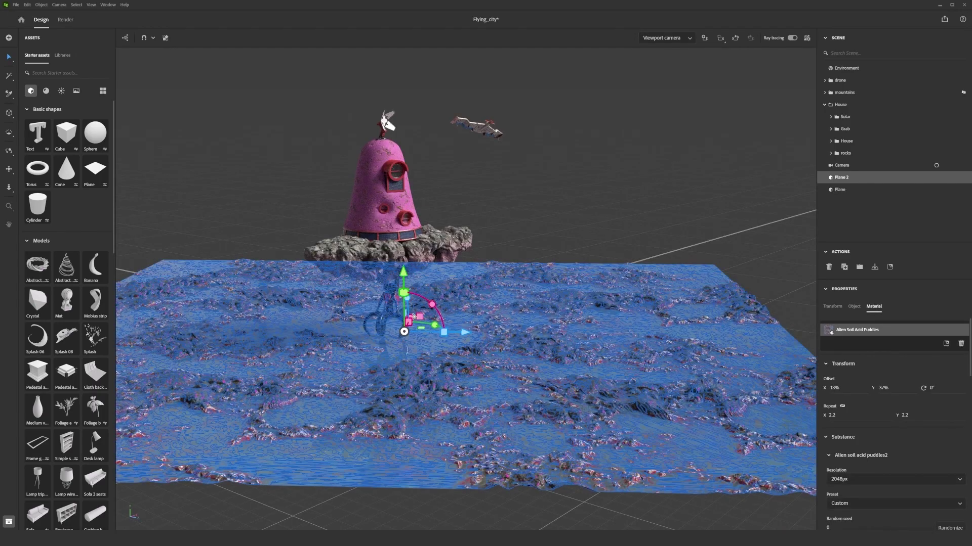
Step: Move the duplicated plane behind the original terrain and apply the Ocean Islands material to it
left_click_drag(412, 318, 453, 170)
right_click_drag(538, 222, 526, 394)
scroll(529, 423, "down", 5)
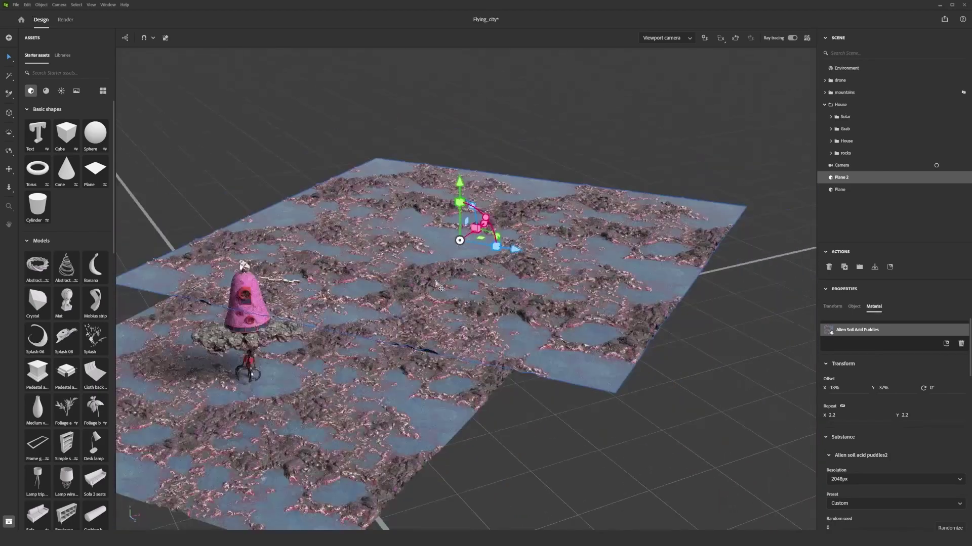
middle_click_drag(530, 425, 603, 397)
left_click(602, 398)
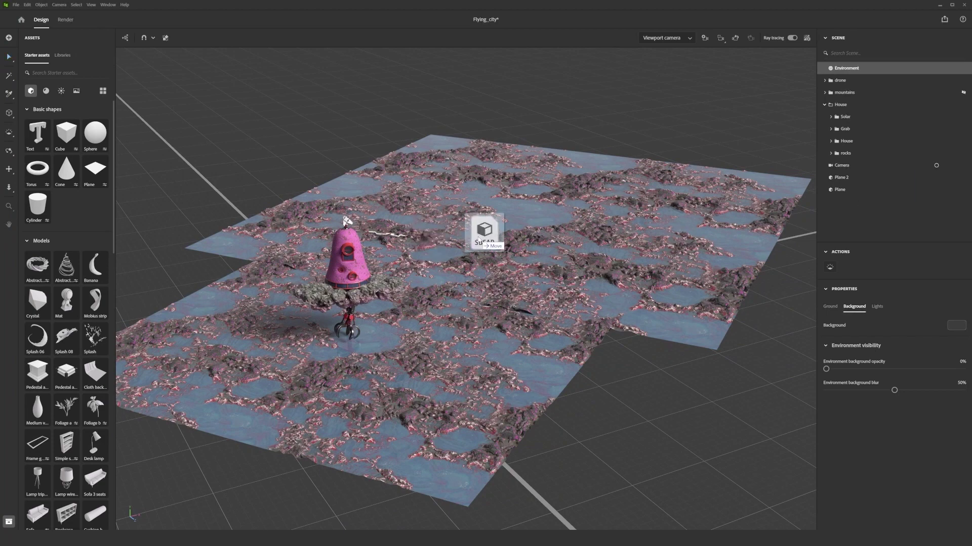
left_click(479, 242)
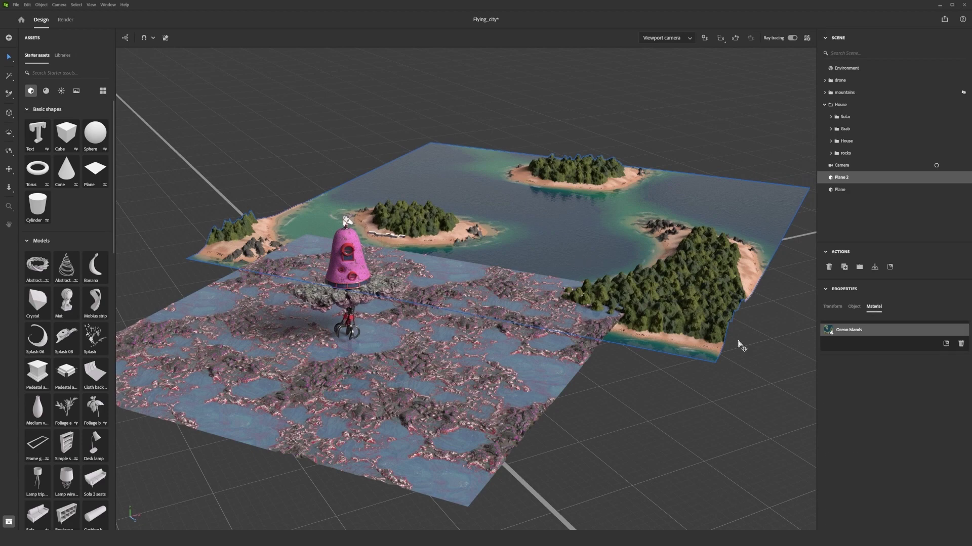
Step: Set the Ocean Islands material's ocean color to 718497, sampled from the water in the front terrain
scroll(905, 416, "down", 2)
left_click(960, 469)
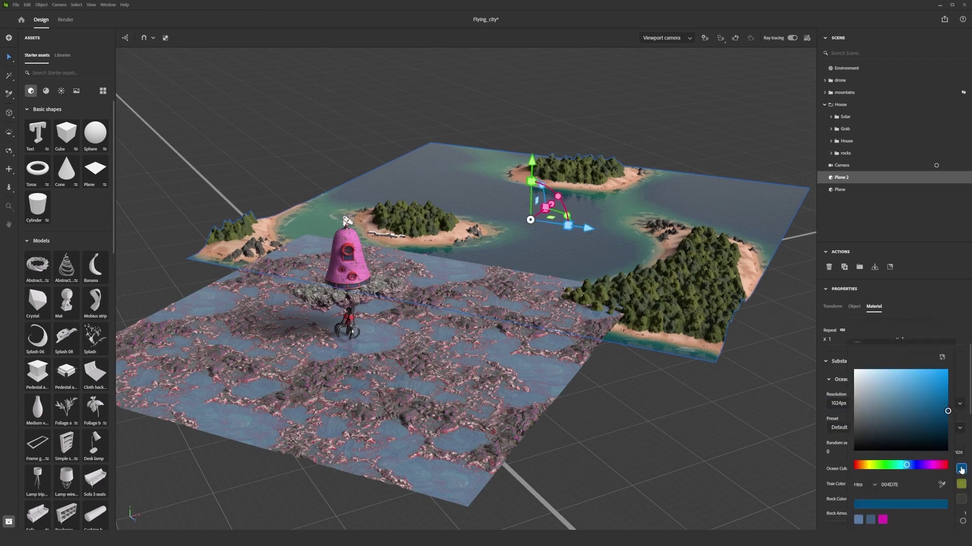
left_click(859, 521)
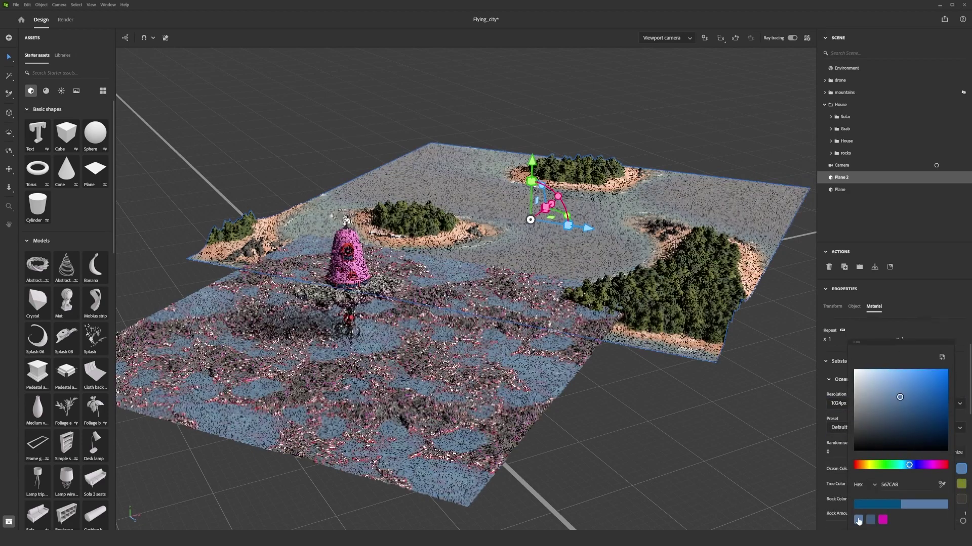
left_click(941, 485)
left_click(451, 265)
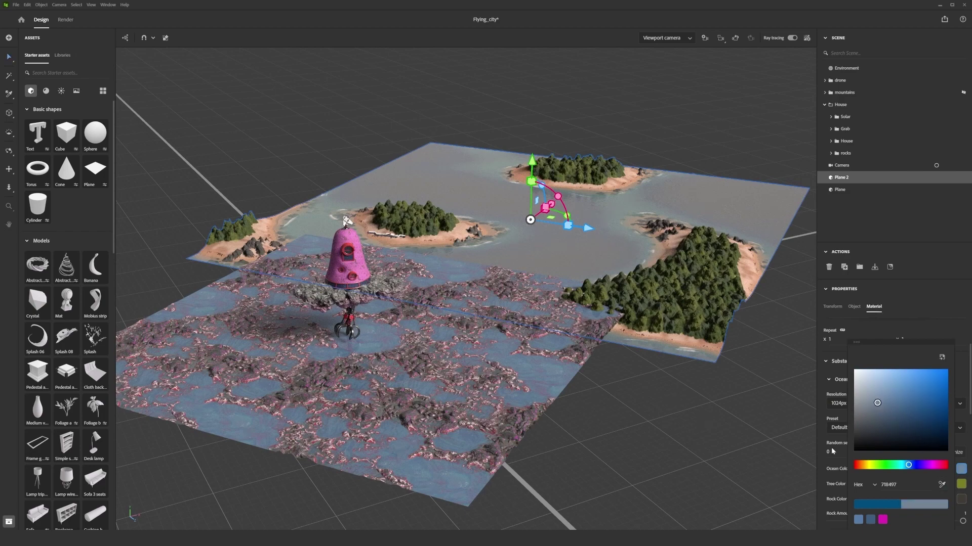
left_click(961, 484)
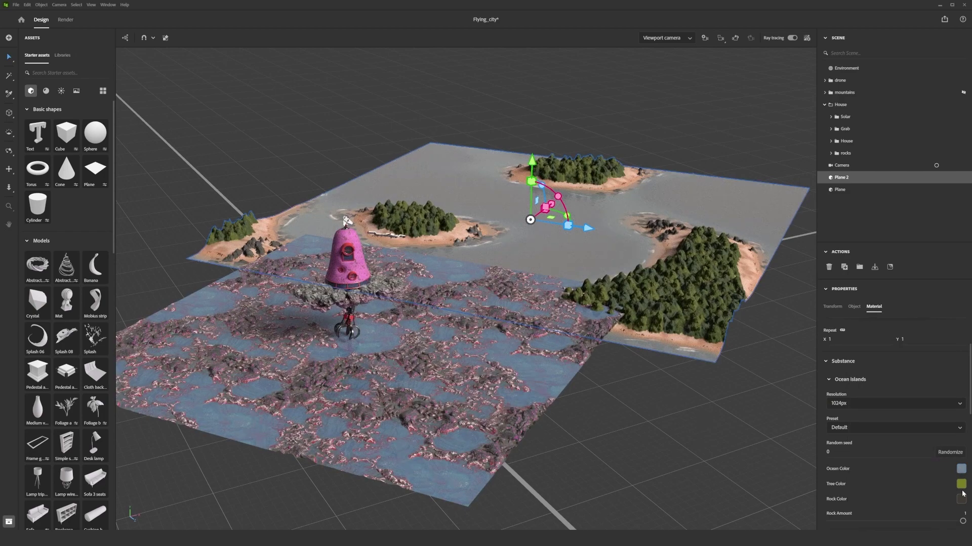
Step: Set the Ocean Islands tree color to the pink C957B1 and apply the same color to the rocks
left_click(961, 484)
left_click(871, 520)
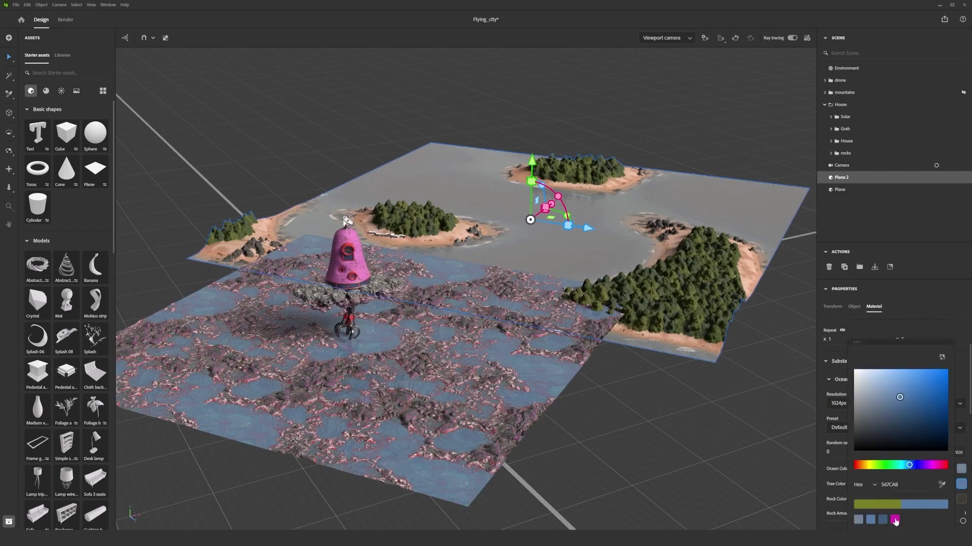
left_click(895, 520)
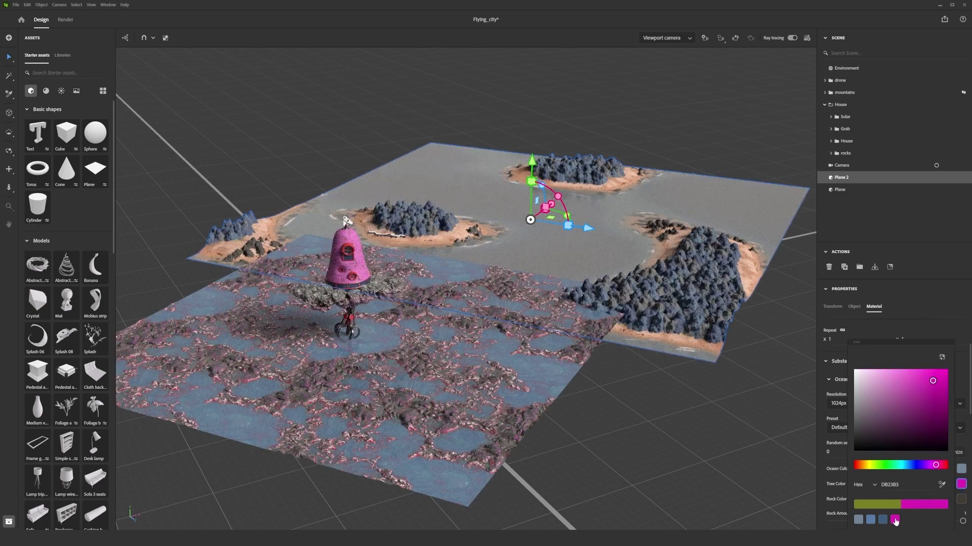
left_click(906, 387)
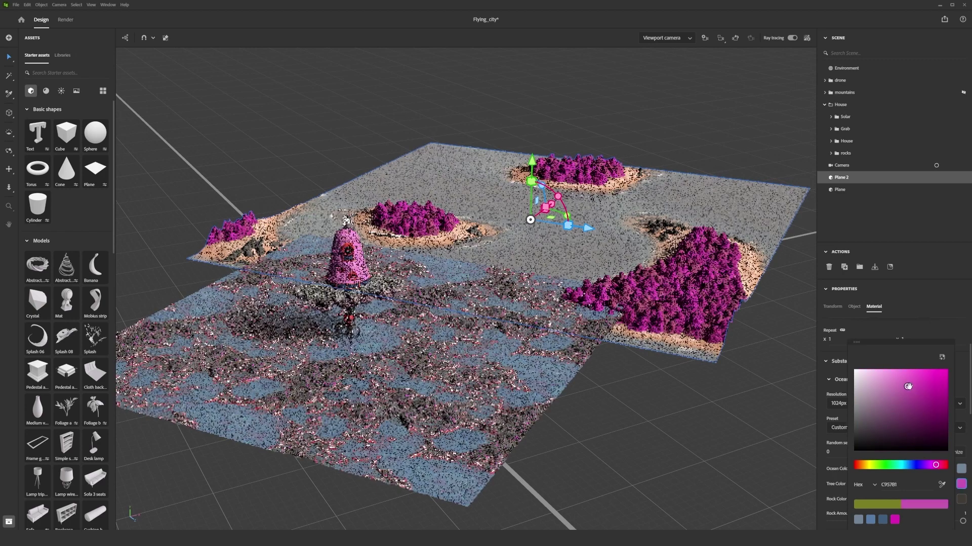
left_click(961, 499)
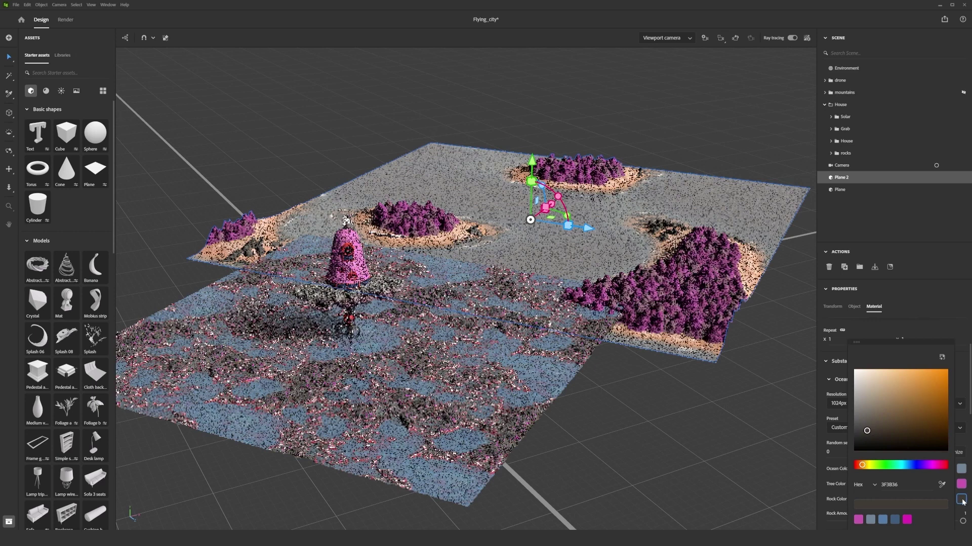
left_click(863, 521)
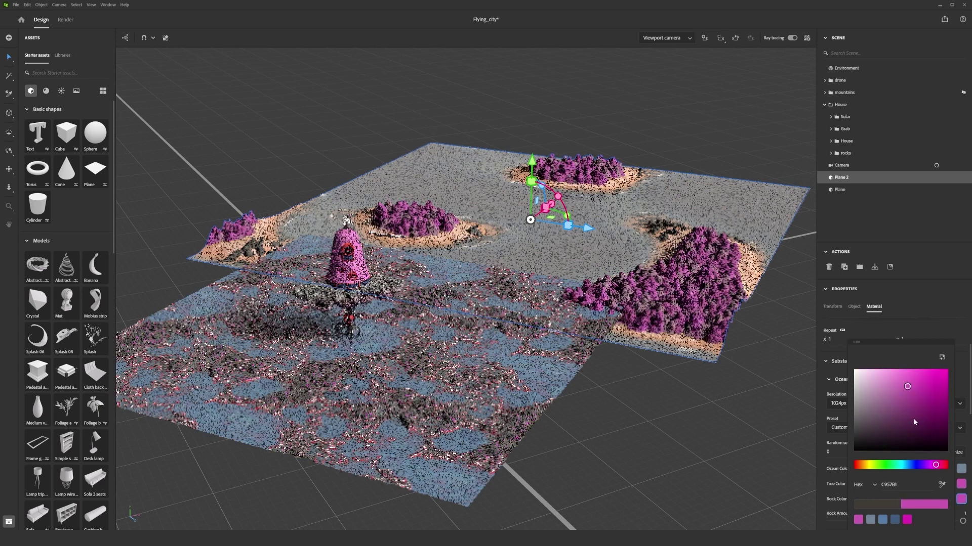
left_click(961, 500)
Step: Try the Muddy and Salty Shallows presets on the Ocean Islands material and settle on the Acid preset
left_click(873, 427)
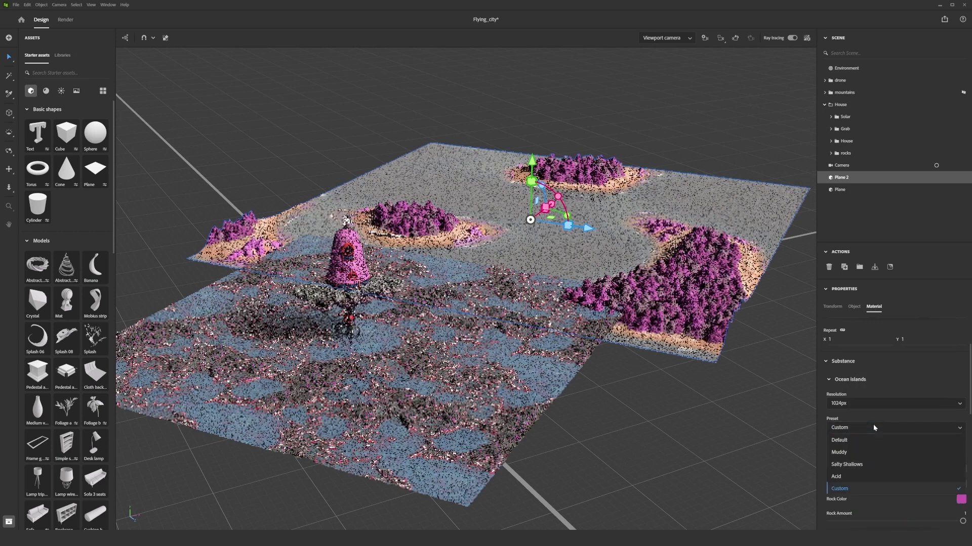
left_click(860, 451)
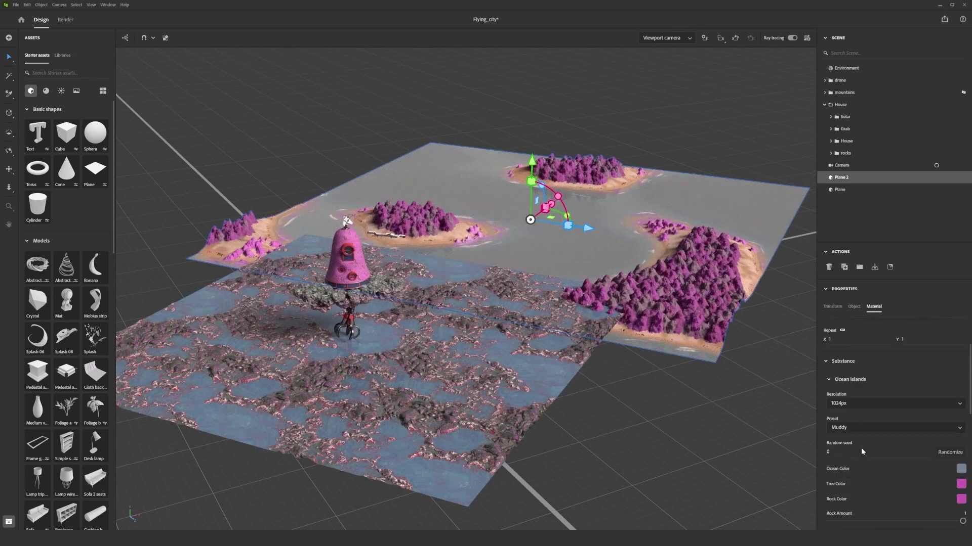
left_click(860, 426)
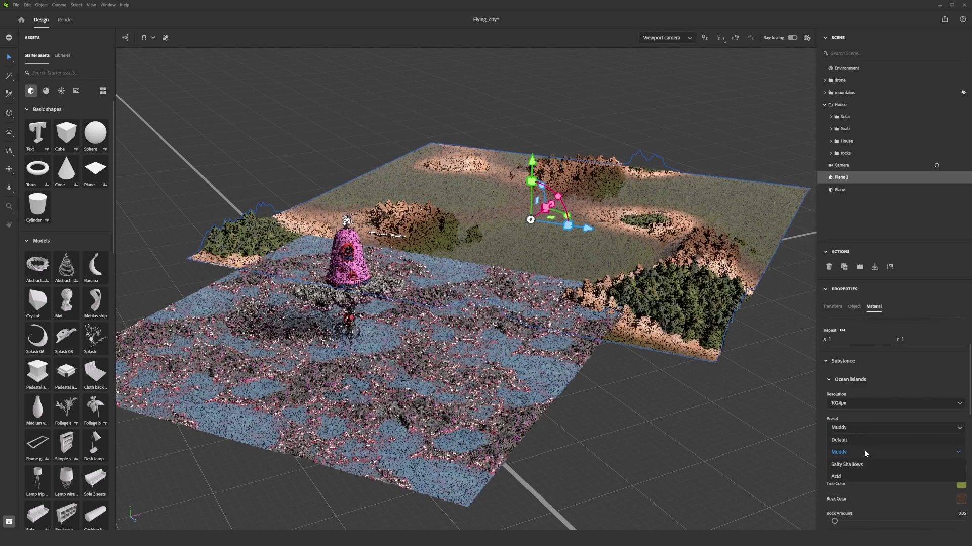
left_click(864, 462)
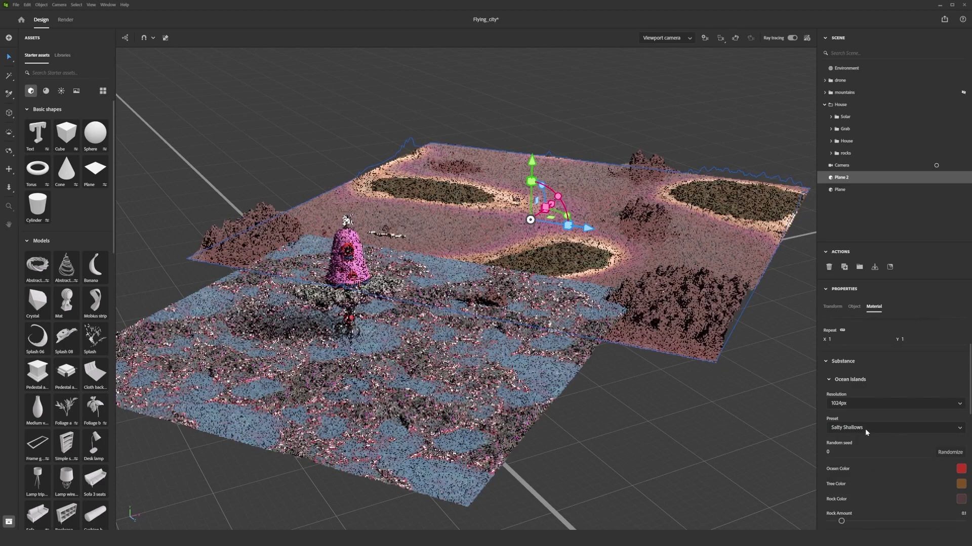
left_click(864, 429)
left_click(863, 441)
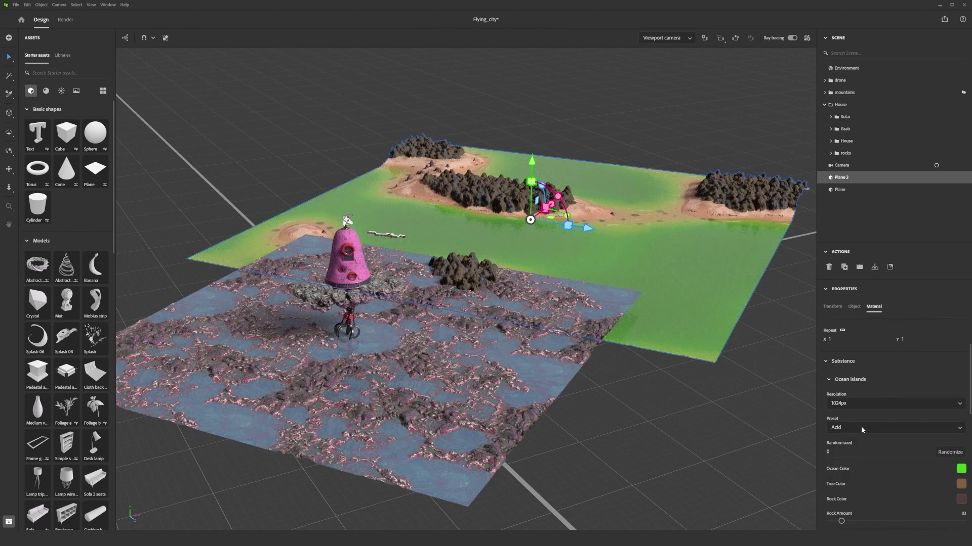
Step: Set the island material's ocean color to the saved blue 567CA8
left_click(961, 468)
left_click(870, 520)
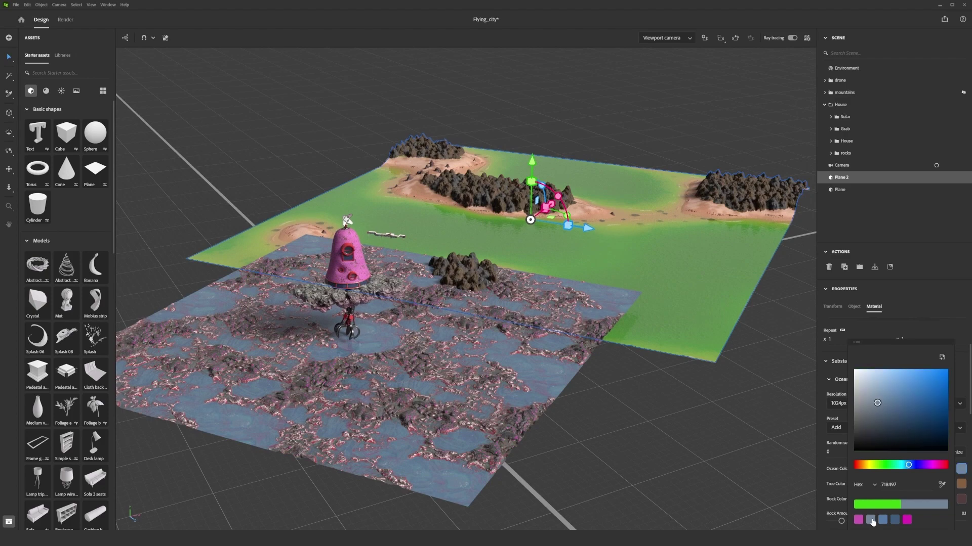
left_click(883, 521)
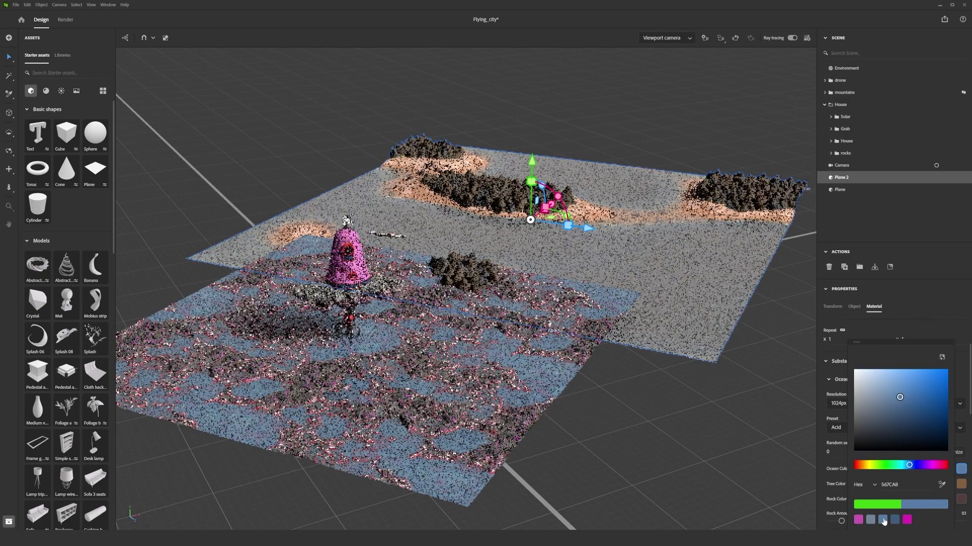
left_click(961, 471)
Step: Set the island material's tree color to the saved pink C957B1 and its rock color to the dark purple 662758
left_click(961, 484)
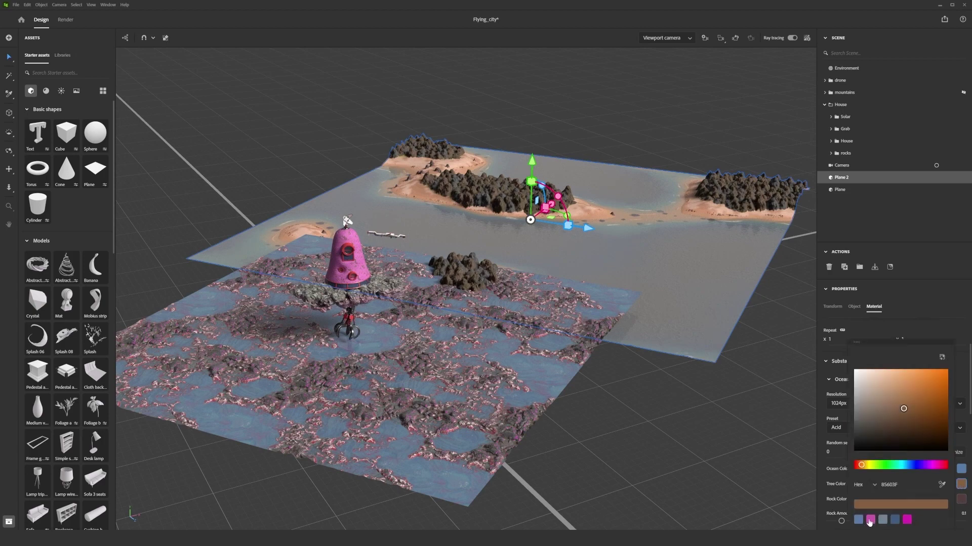
left_click(870, 521)
left_click(858, 520)
left_click(911, 418)
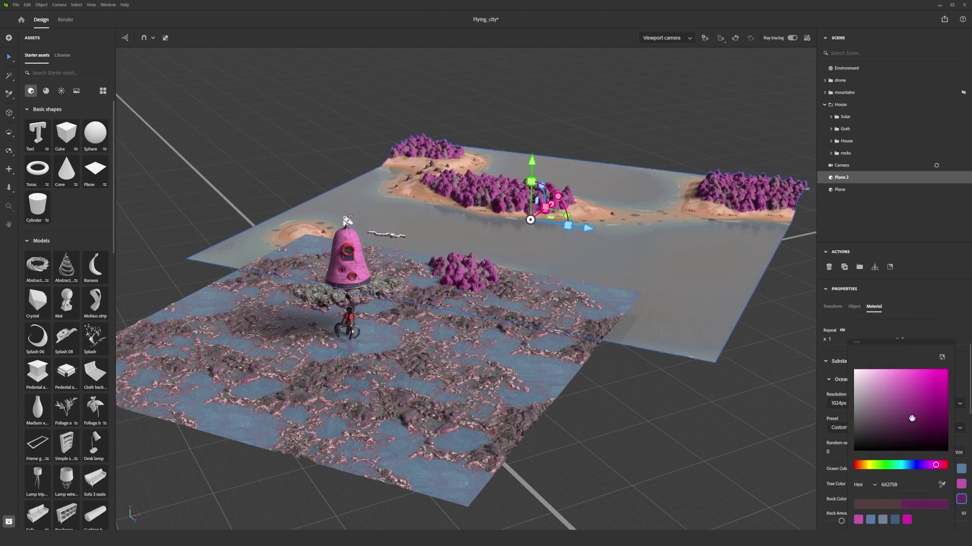
left_click(961, 499)
scroll(881, 391, "up", 2)
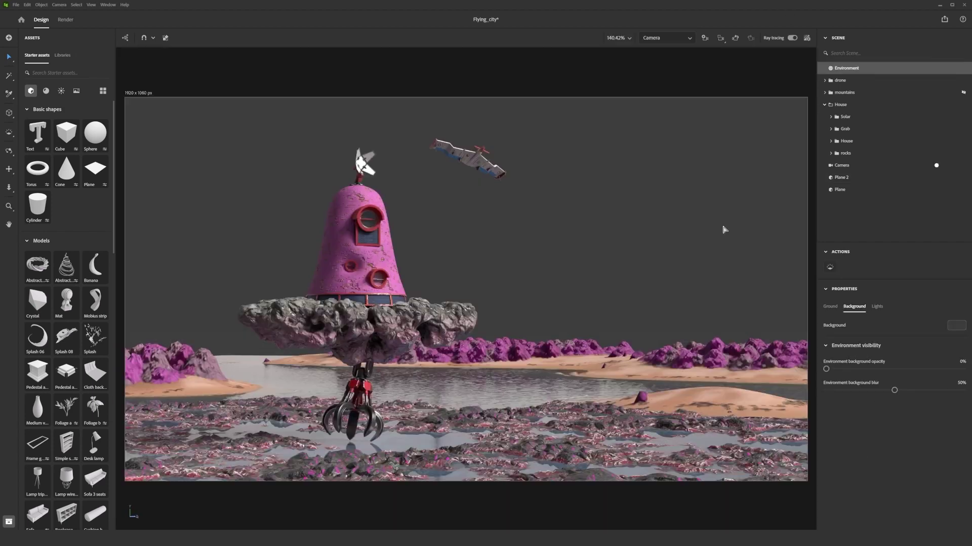
Step: Light the scene with the Panorama map environment and rotate the environment light to -30°
left_click(61, 91)
scroll(88, 423, "down", 10)
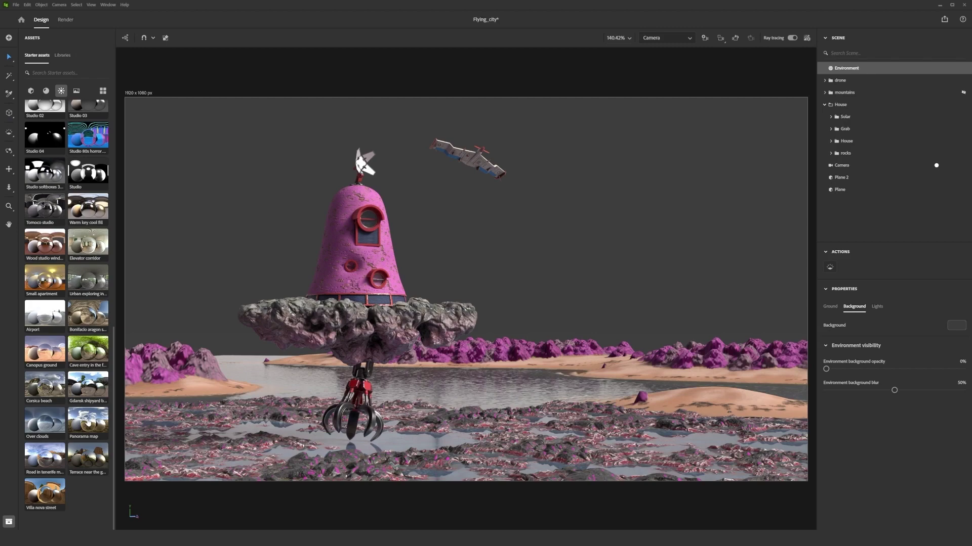
left_click(89, 421)
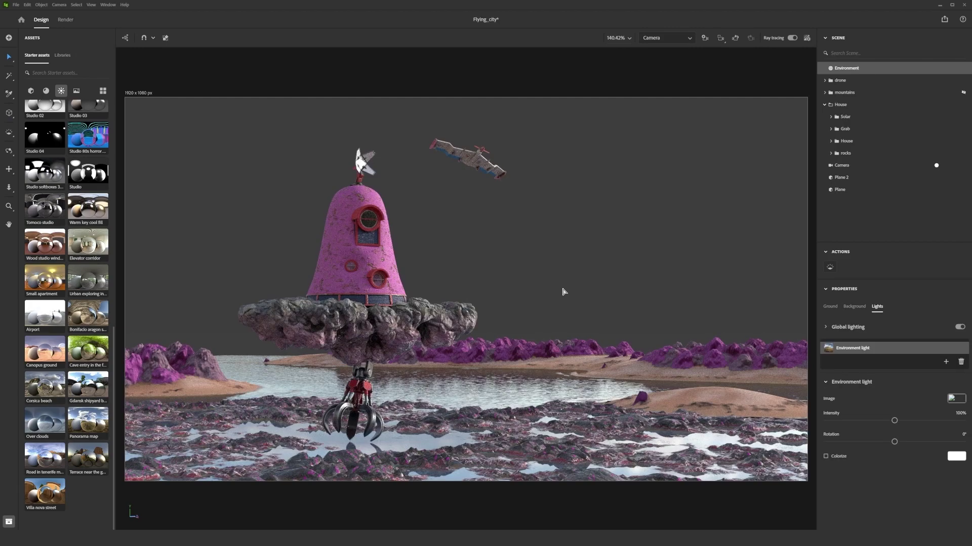
left_click_drag(894, 441, 889, 442)
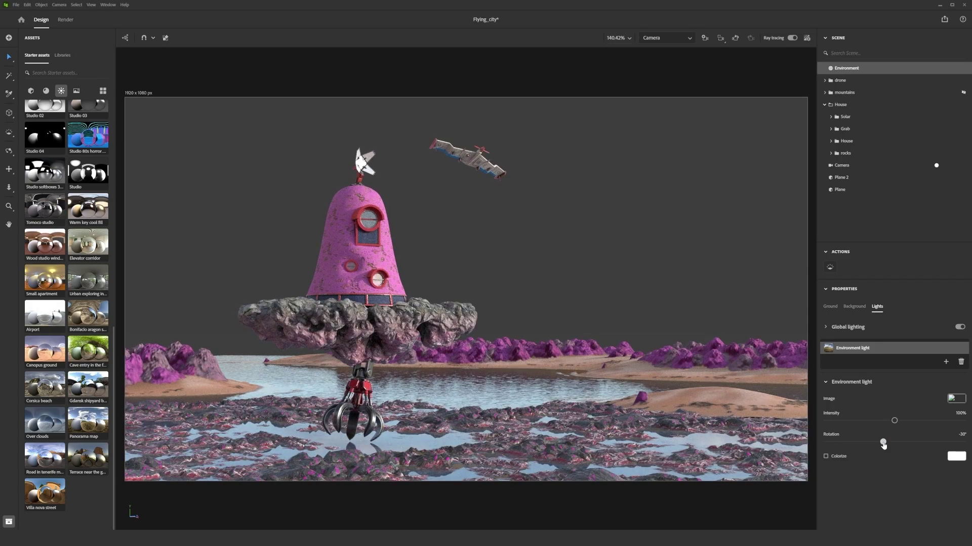
Step: Enable depth of field on the scene camera with a blur amount of 16
left_click(885, 166)
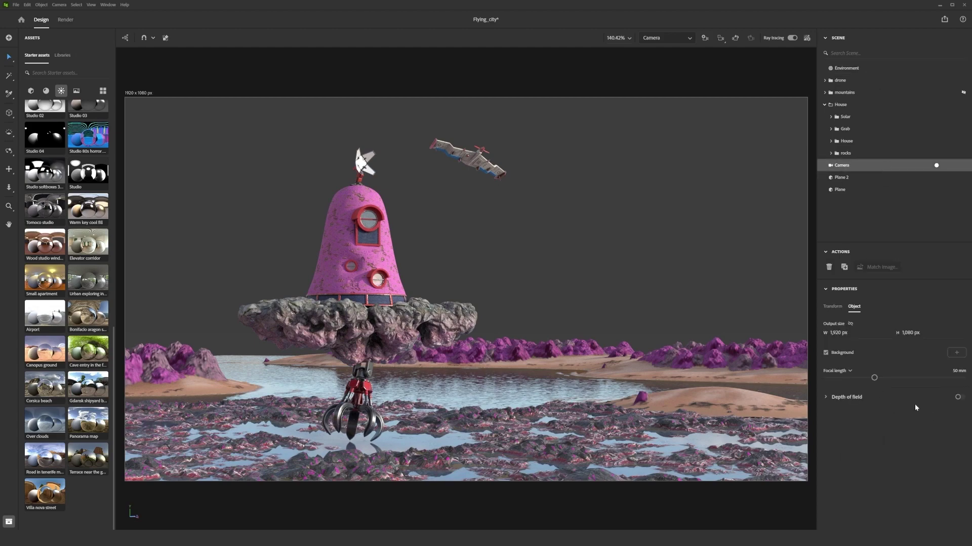
left_click(827, 397)
mouse_move(840, 442)
left_mouse_down()
mouse_move(905, 441)
mouse_move(839, 444)
left_mouse_up()
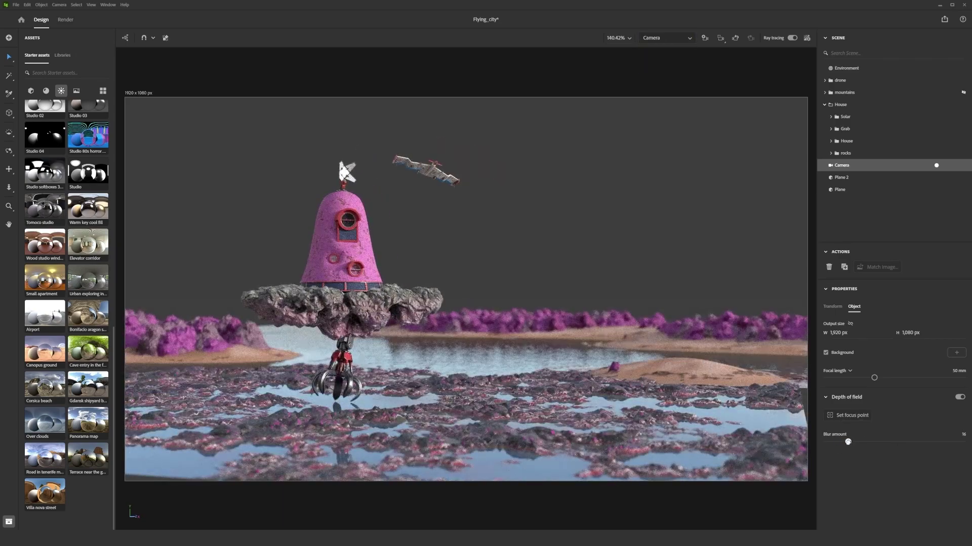
Step: Set the environment's background color to a light sky blue
left_click(846, 68)
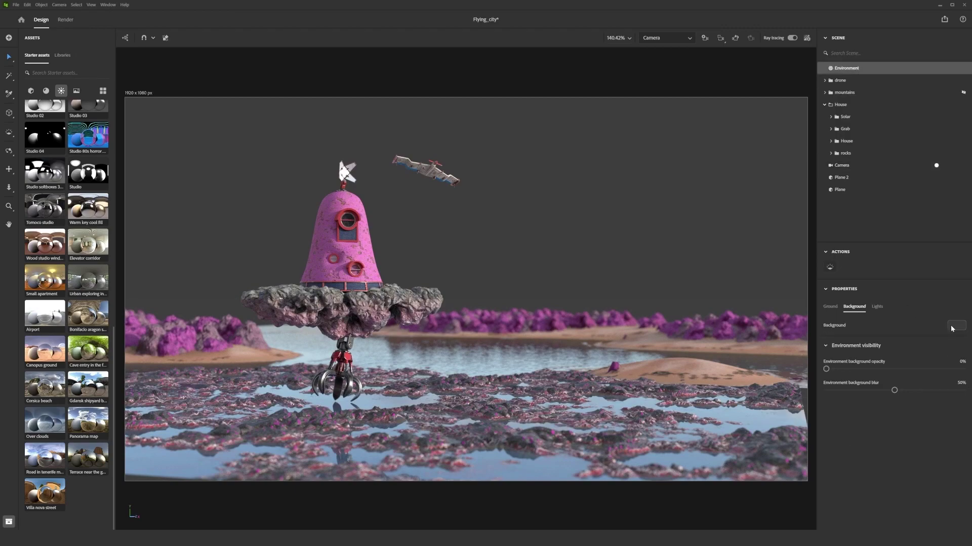
left_click(956, 326)
left_click(899, 356)
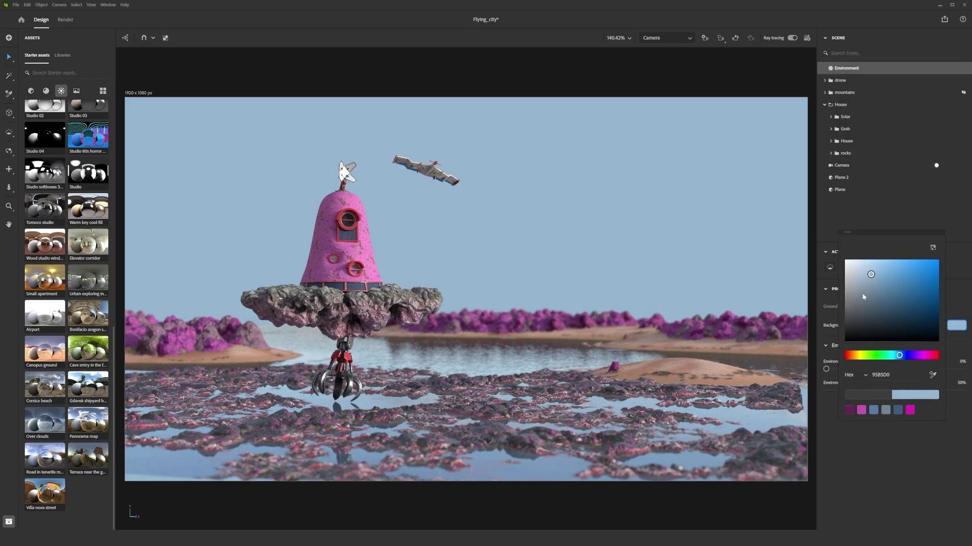
left_click(719, 93)
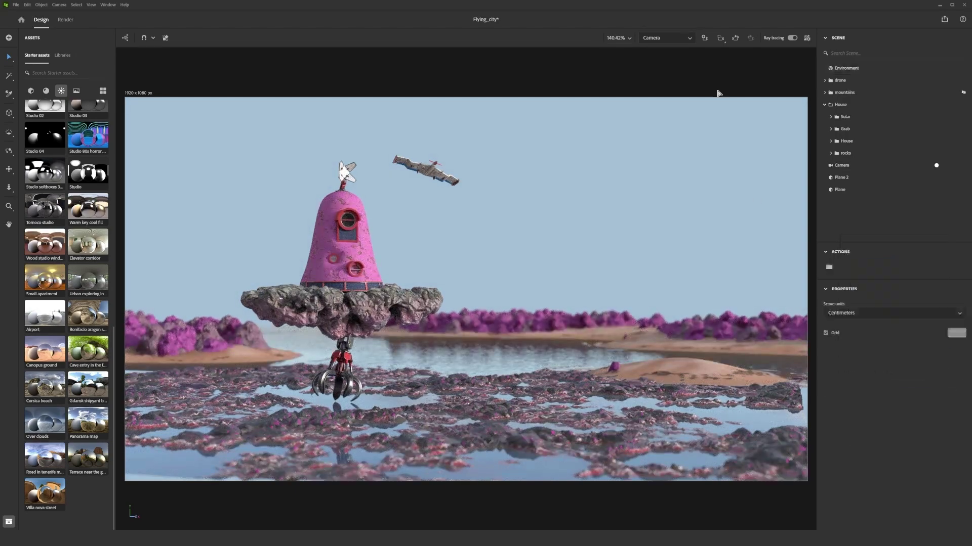
Step: Show the mountains group and move it far into the background, to about X 7,537 cm and Z -8,064 cm
left_click(964, 93)
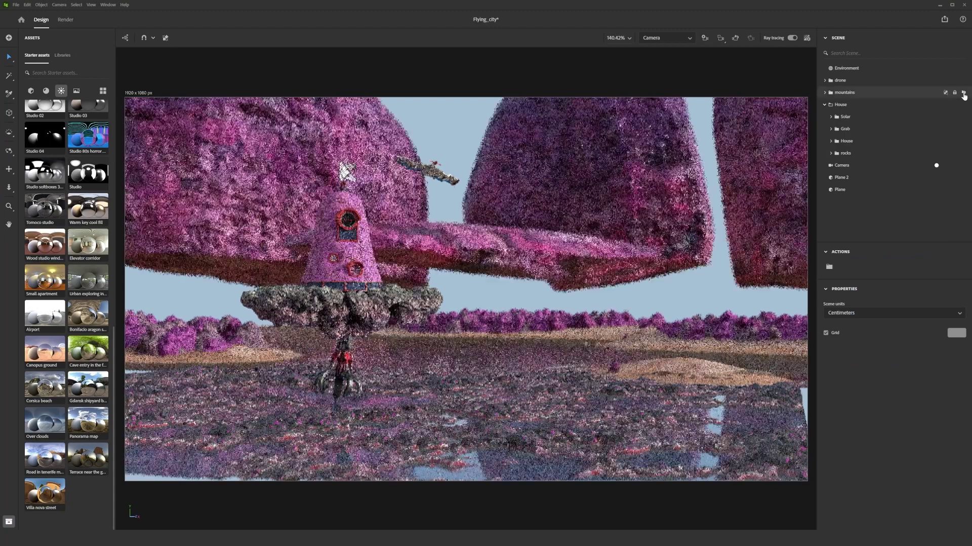
left_click(835, 95)
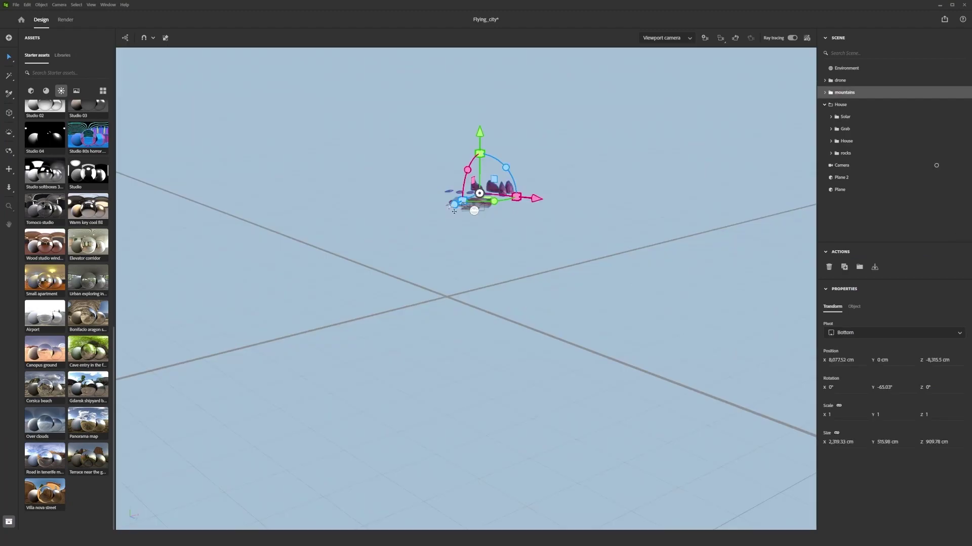
left_click_drag(449, 205, 442, 208)
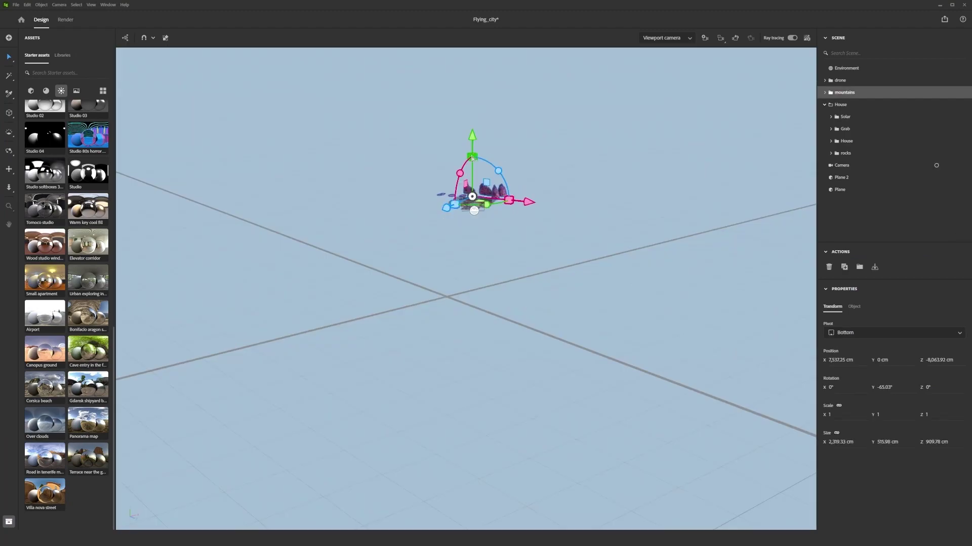
Step: Scale the mountains group uniformly to 0.55 and, from the scene camera's view, lower it to about Y -29 cm
left_click_drag(472, 158, 471, 171, "shift")
left_click(691, 42)
left_click(668, 63)
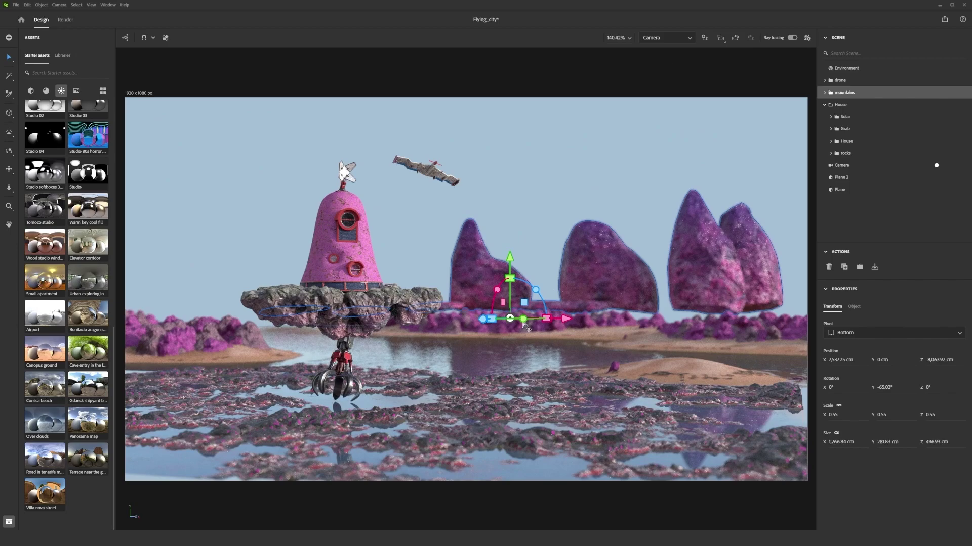
left_click_drag(509, 259, 509, 275)
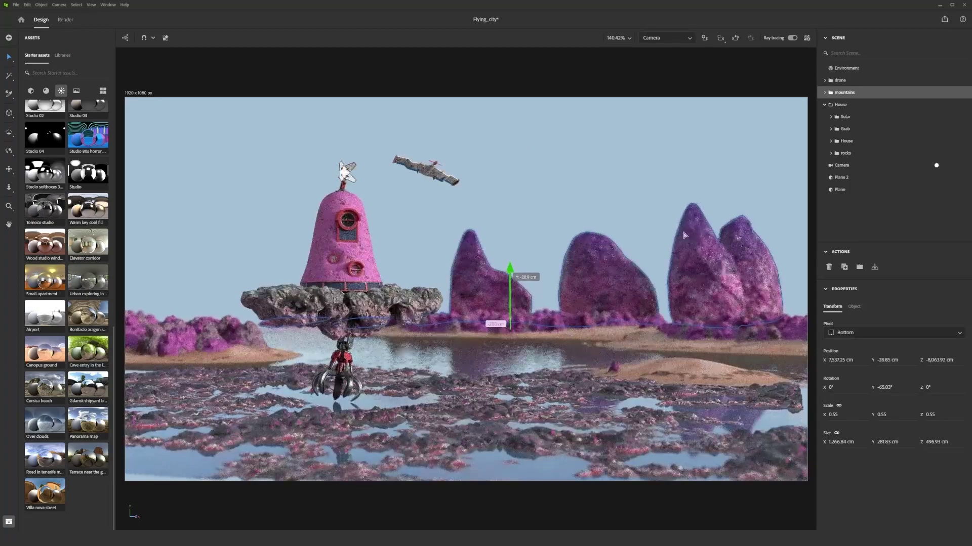
Step: Expand the mountains group and move rock_013_mesh and rock_014_mesh across the bay onto the distant shoreline below the mountain peaks
left_click(825, 93)
left_click(861, 190)
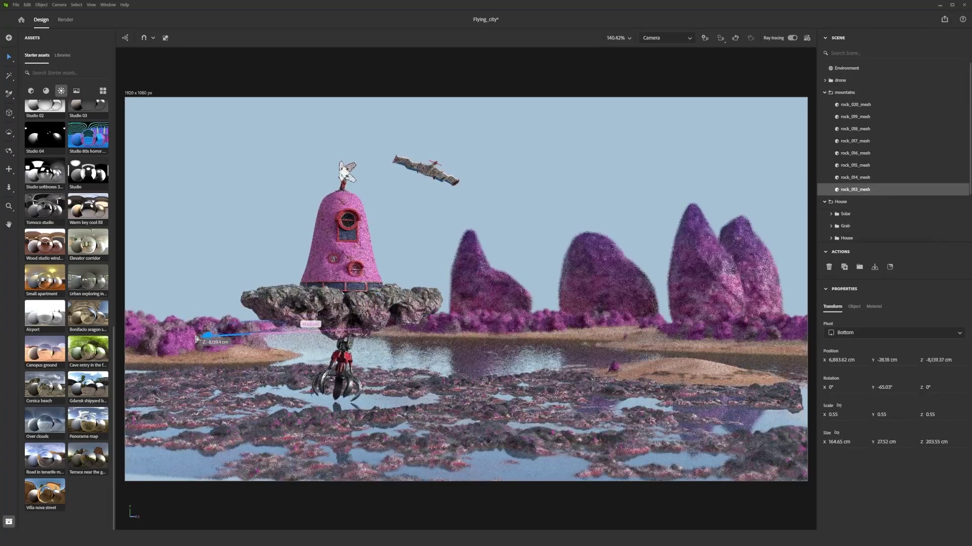
left_click_drag(350, 329, 597, 357)
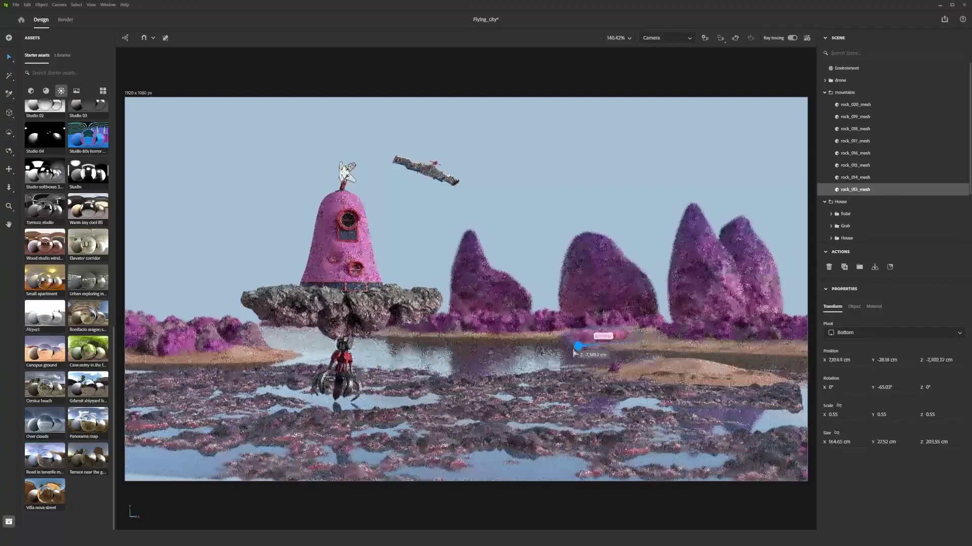
left_click(846, 68)
left_click(871, 181)
left_click_drag(328, 328, 662, 335)
left_click_drag(597, 341, 484, 361)
left_click(653, 217)
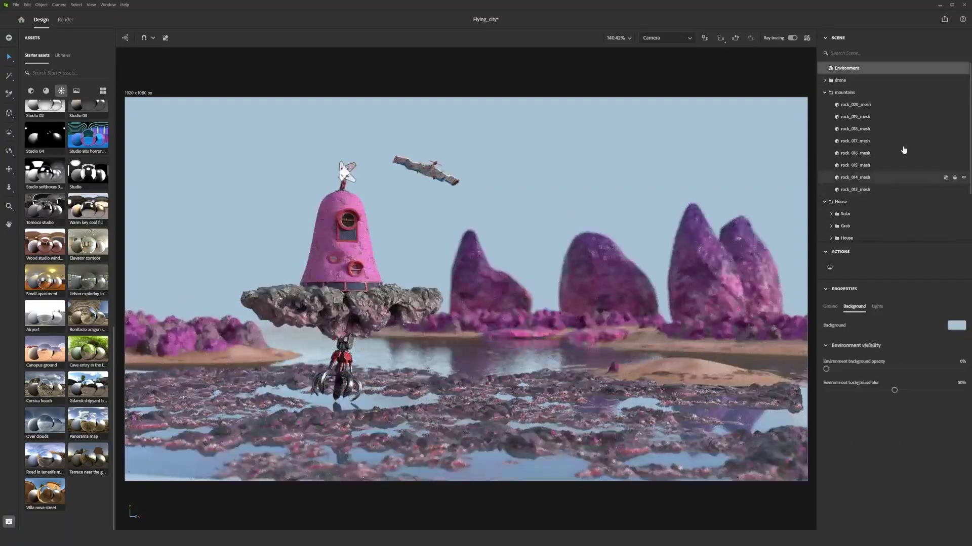
Step: Lower rock_015_mesh to about Y -37 cm and move it to the right end of the sandy island, at about Z -6,773 cm
left_click(876, 168)
left_click_drag(490, 327, 488, 365)
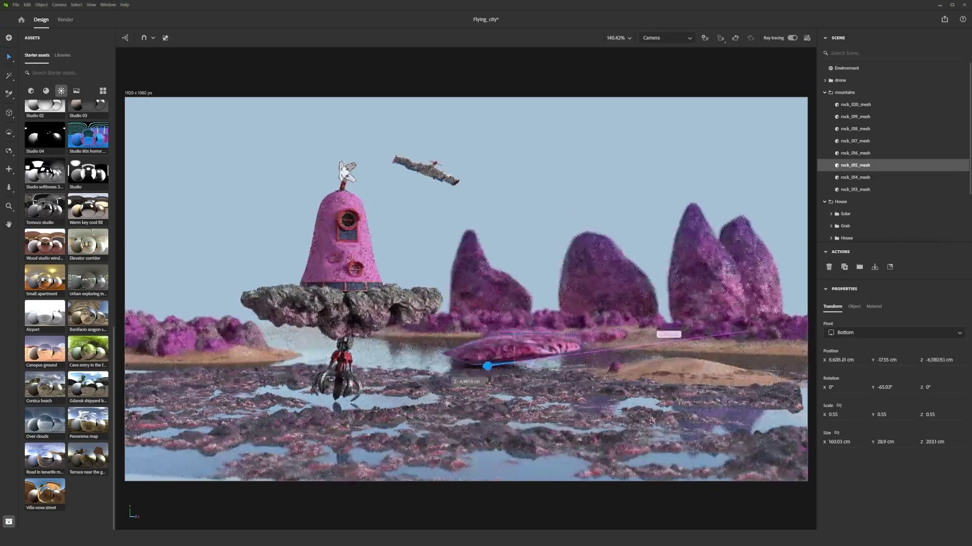
left_click_drag(514, 306, 515, 321)
left_click_drag(572, 395, 820, 407)
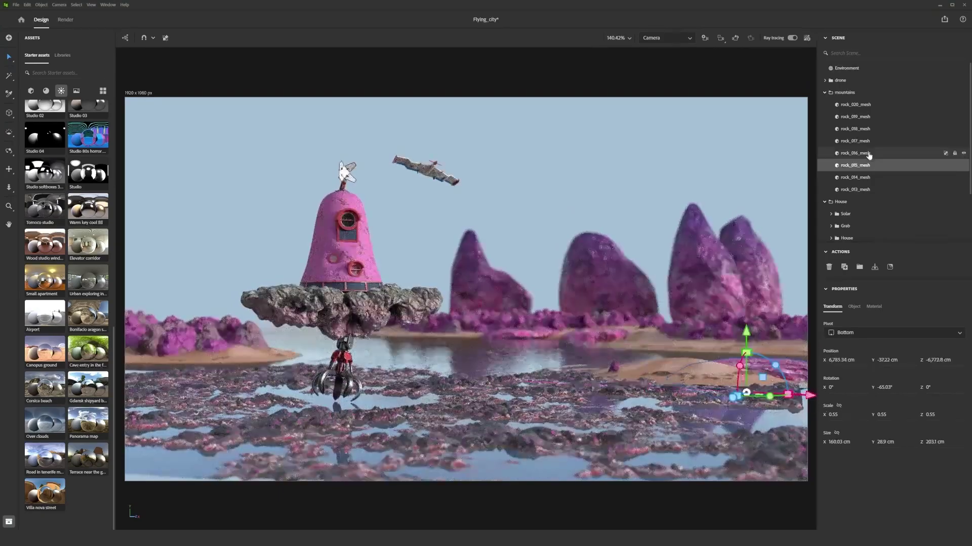
Step: Move rock_016_mesh along the far shore to behind the floating house's rock base and lower it slightly
left_click(870, 156)
left_click_drag(529, 327, 422, 335)
left_click_drag(453, 273, 453, 282)
left_click_drag(422, 337, 346, 332)
left_click(406, 248)
Step: Shift the leftmost peak, rock_020_mesh, right against its neighboring mountain and lower it slightly
left_click(493, 297)
left_click_drag(466, 326, 516, 324)
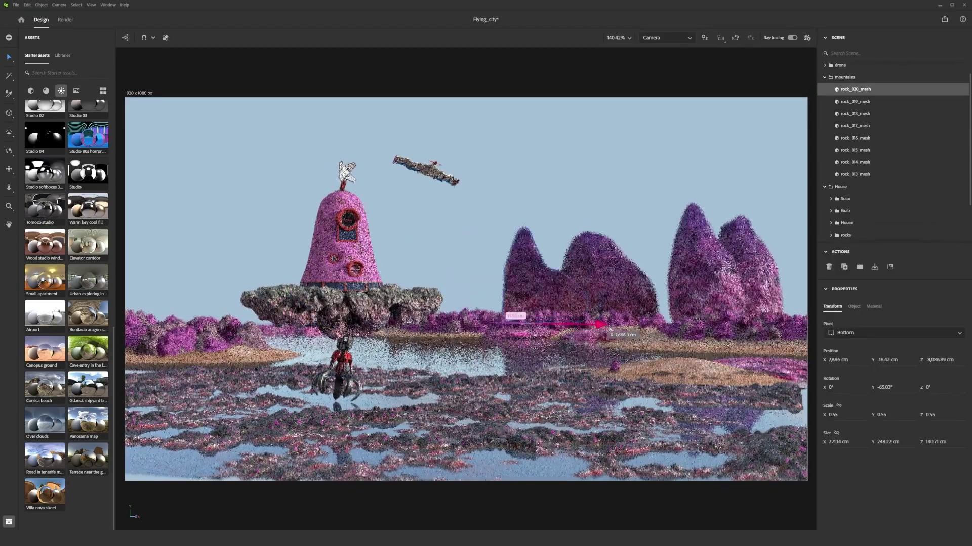
left_click_drag(542, 285, 543, 295, "shift")
Step: Move the tall peak rock_017_mesh left to about X 7,612 cm and Z -7,555 cm, and enlarge it
left_click(721, 313)
left_click_drag(724, 314, 718, 290)
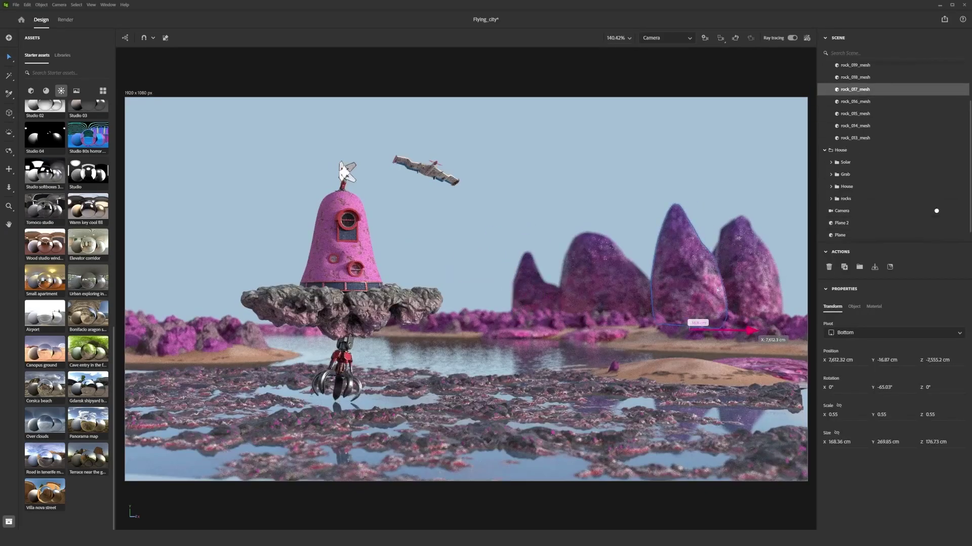
left_click(748, 188)
Step: Group the four large mountain rocks and place a duplicate of the group on the left side of the view, behind the house
left_click(750, 274)
left_click(676, 266, "shift")
left_click(613, 267, "shift")
left_click(530, 289, "shift")
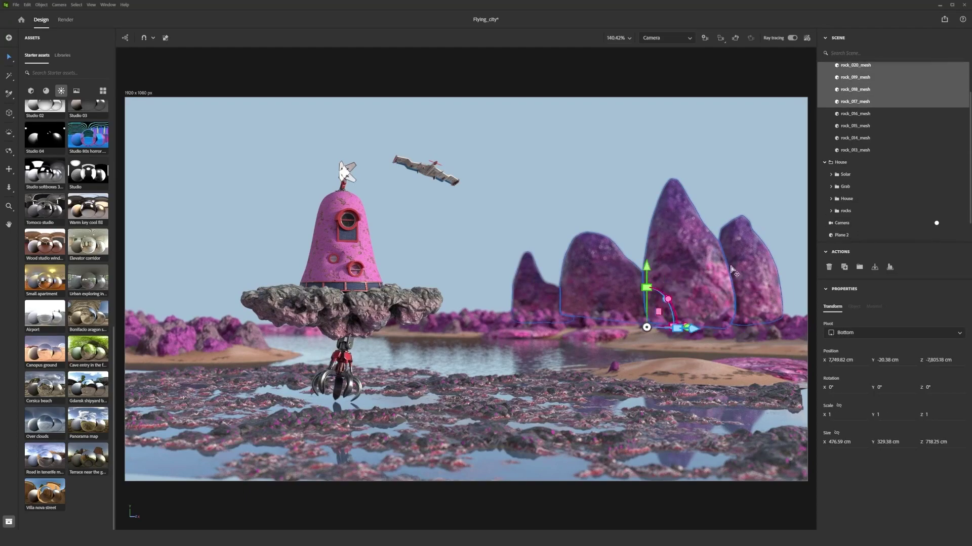
key("ctrl+g")
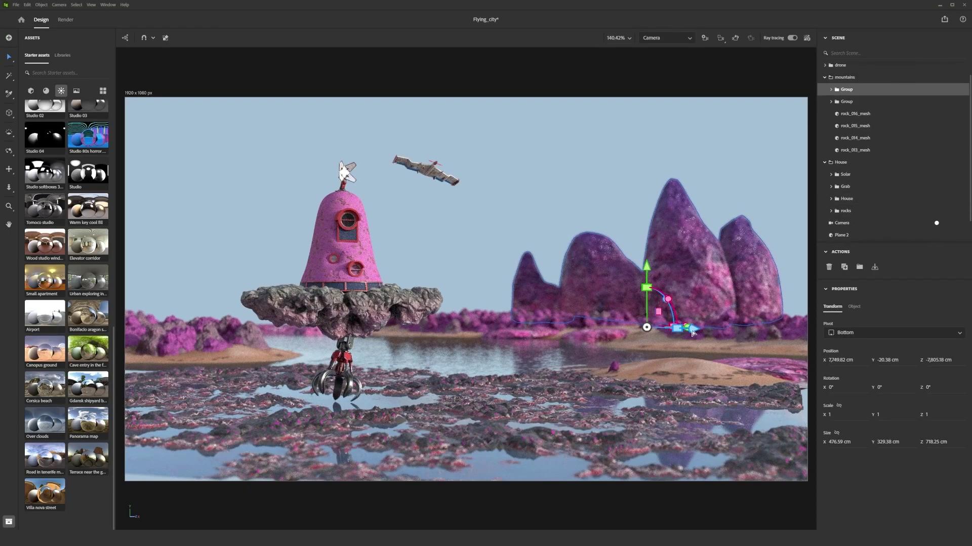
left_click_drag(690, 332, 202, 329)
Step: In the duplicated mountain group, shift rock_018_mesh left toward the tall peak and lower it
left_click(830, 90)
left_click(862, 105)
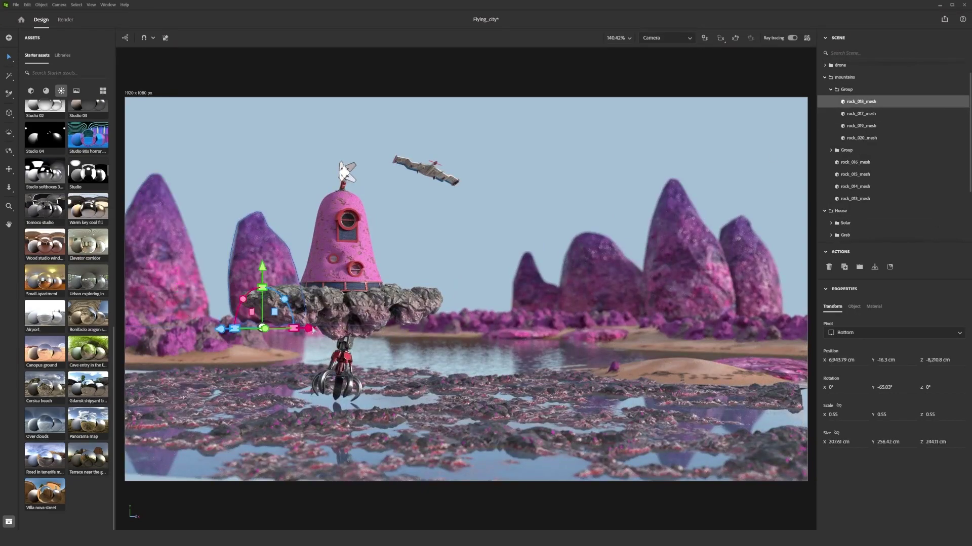
left_click_drag(318, 322, 256, 321)
left_click_drag(205, 264, 243, 312)
Step: Scale the duplicated rock_019_mesh to 0.25 and move it to about X 6,825 cm, Y -65 cm and Z -8,072 cm
left_click(861, 125)
left_click_drag(242, 268, 244, 290)
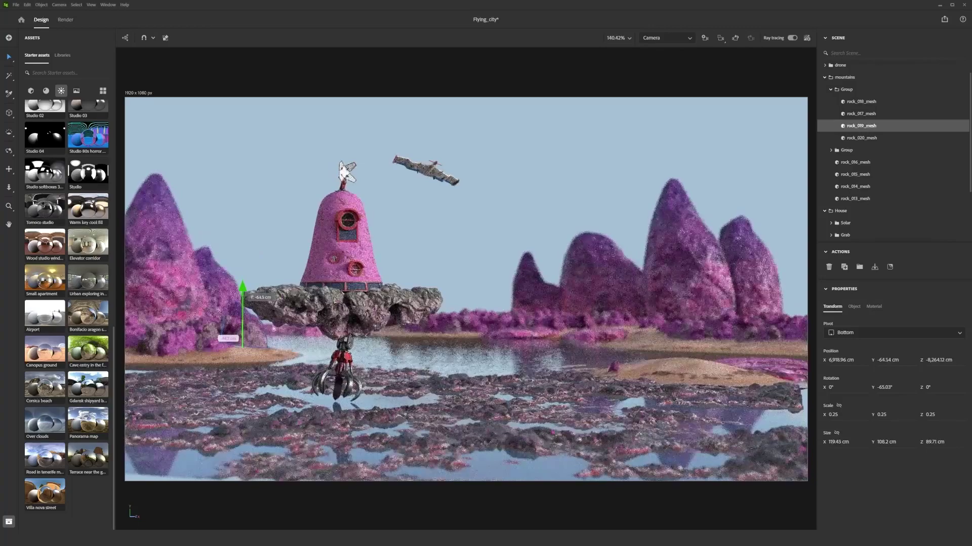
left_click_drag(289, 350, 306, 350)
left_click_drag(213, 354, 149, 360)
left_click_drag(249, 353, 289, 355)
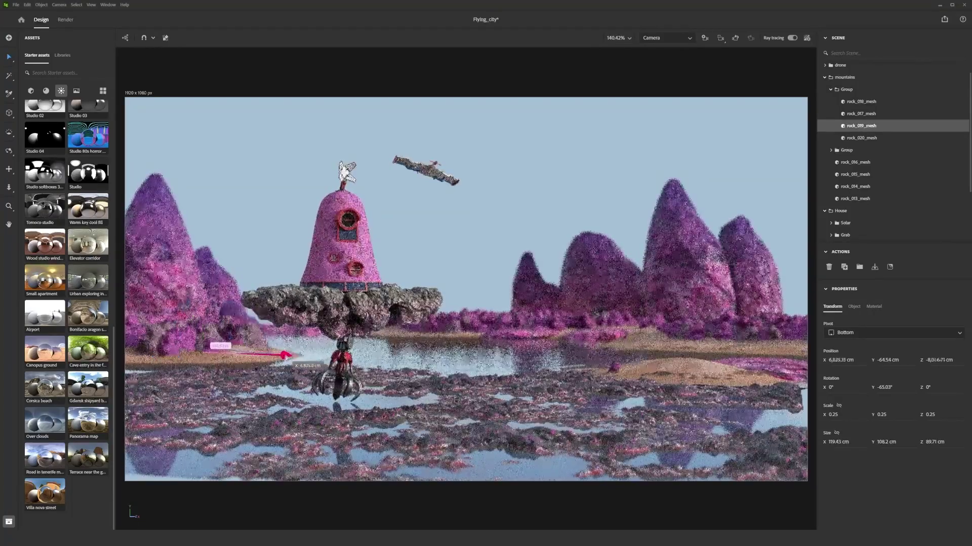
left_click(639, 234)
Step: Scale the duplicated rock_020_mesh to 0.18, rotate it to about 175° in Y, and place it between the right-hand mountains near X 7,346 cm, Z -7,446 cm
left_click(887, 117)
left_click(885, 129)
left_click(885, 140)
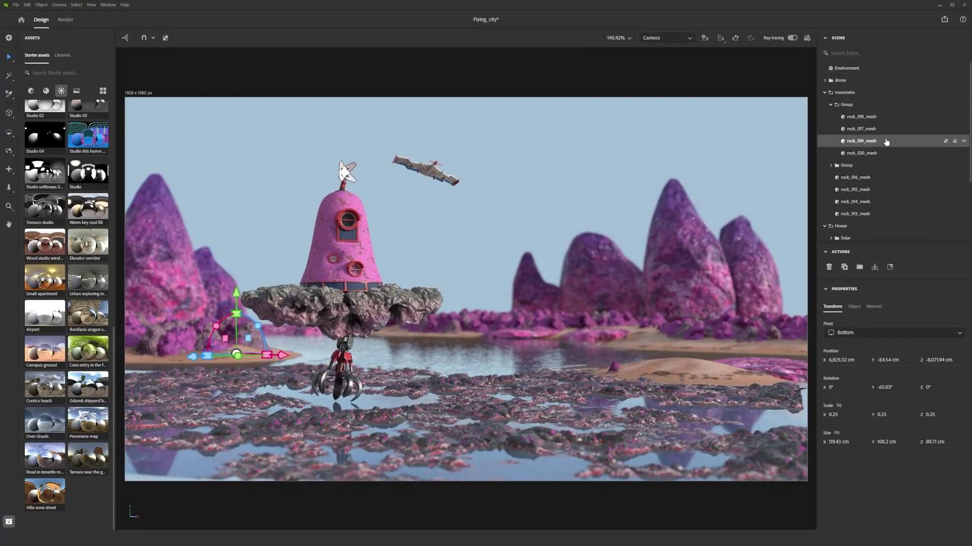
left_click(886, 152)
left_click_drag(142, 330, 171, 327)
left_click_drag(344, 347, 458, 334)
left_click_drag(491, 293, 686, 328, "shift")
key("x")
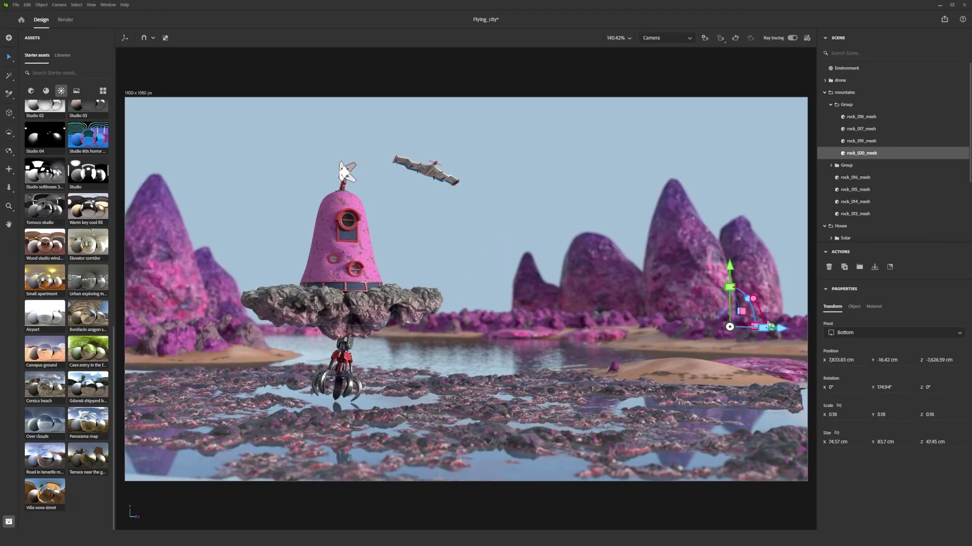
left_click_drag(768, 325, 688, 342)
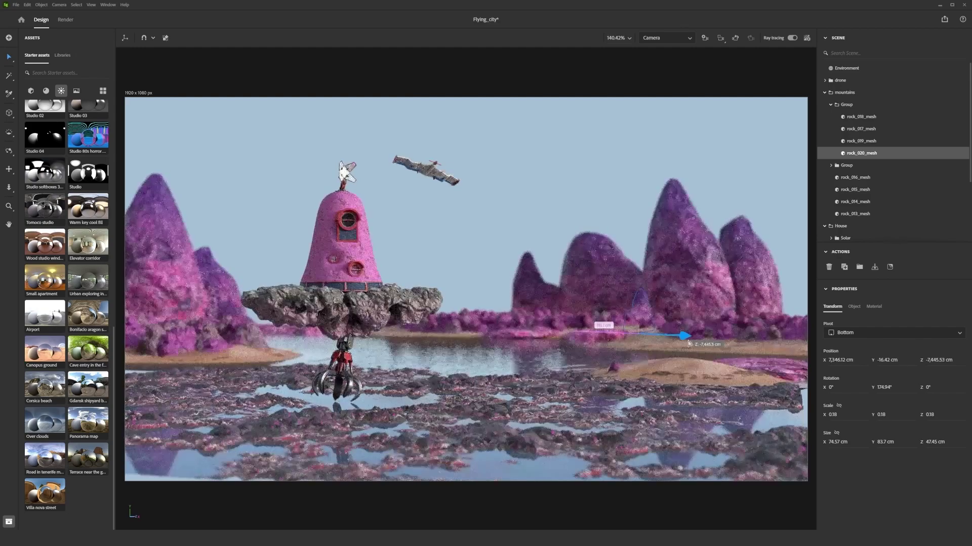
left_click(635, 191)
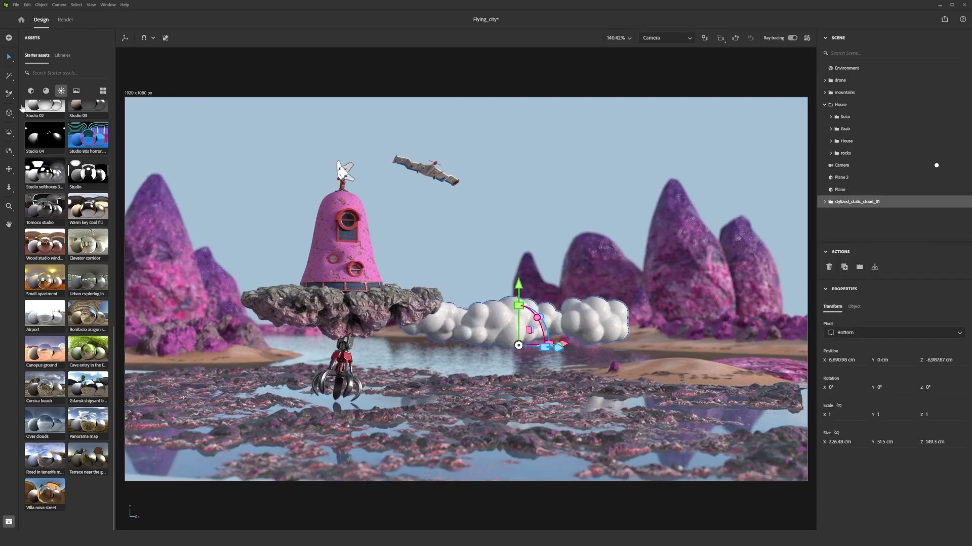
Step: Apply the Soft plastic material to the stylized cloud model and set its subsurface scattering color to light pink D996CA
left_click(45, 90)
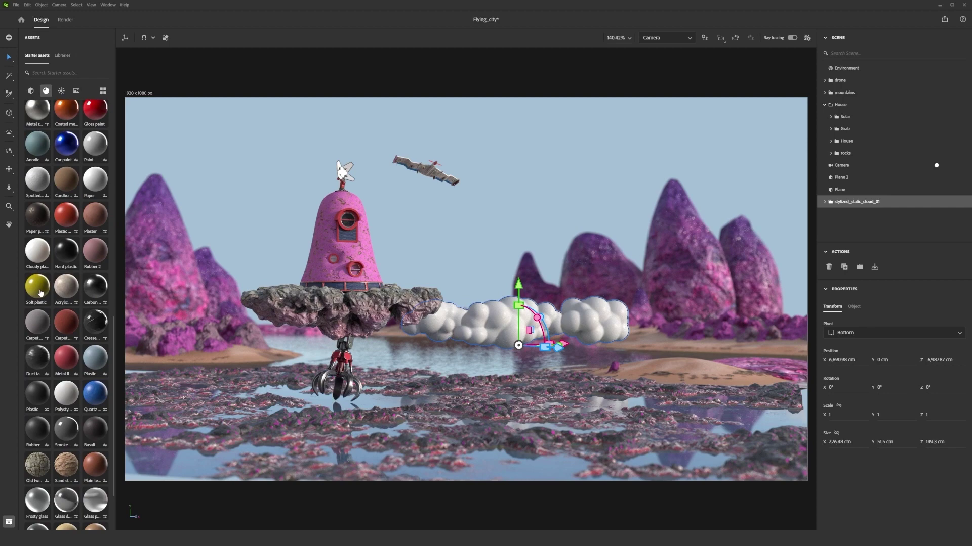
left_click(37, 287)
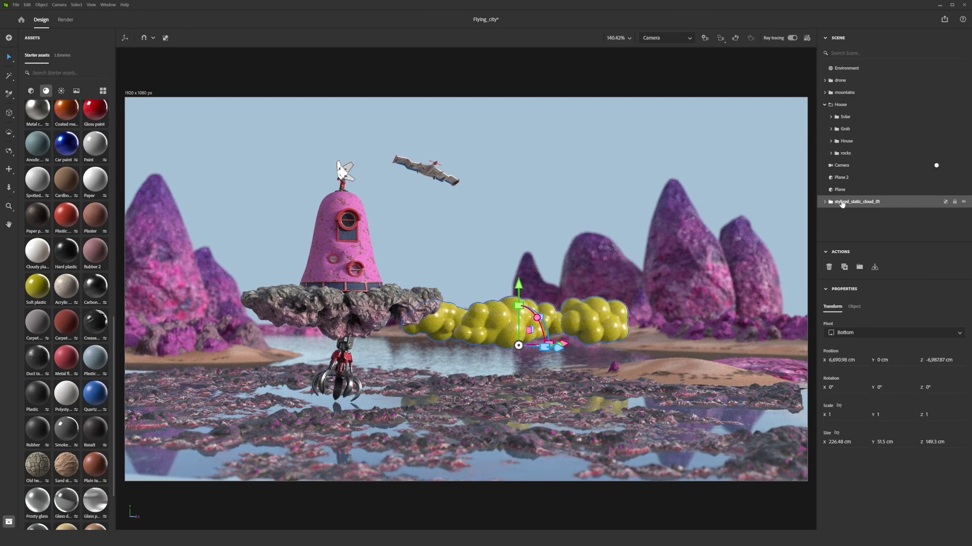
left_click(825, 202)
left_click(831, 215)
left_click(856, 226)
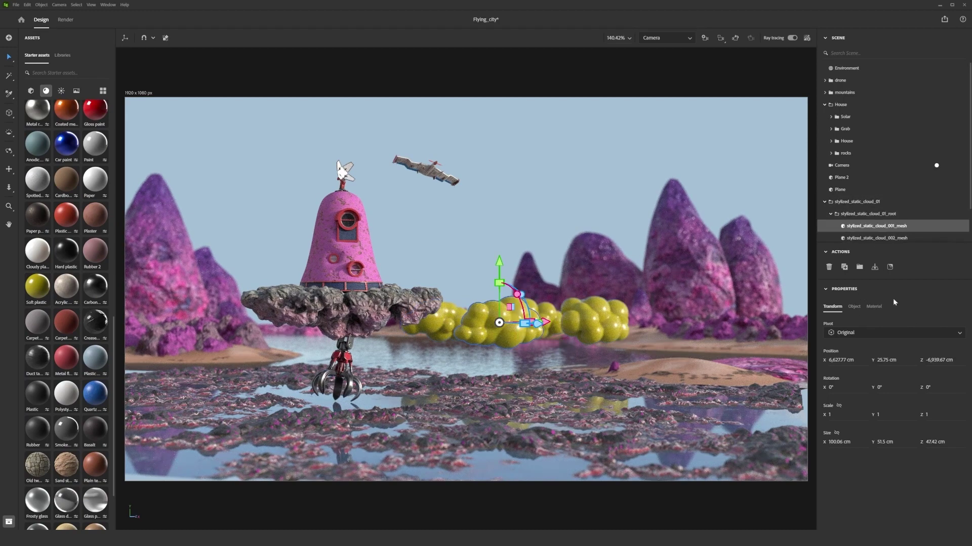
left_click(873, 306)
scroll(904, 426, "down", 5)
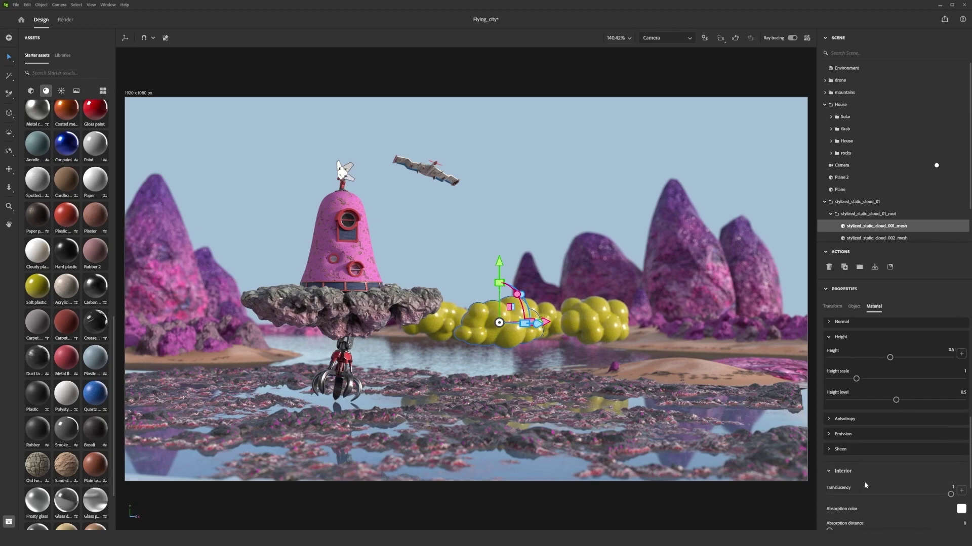
scroll(865, 485, "down", 5)
left_click(961, 383)
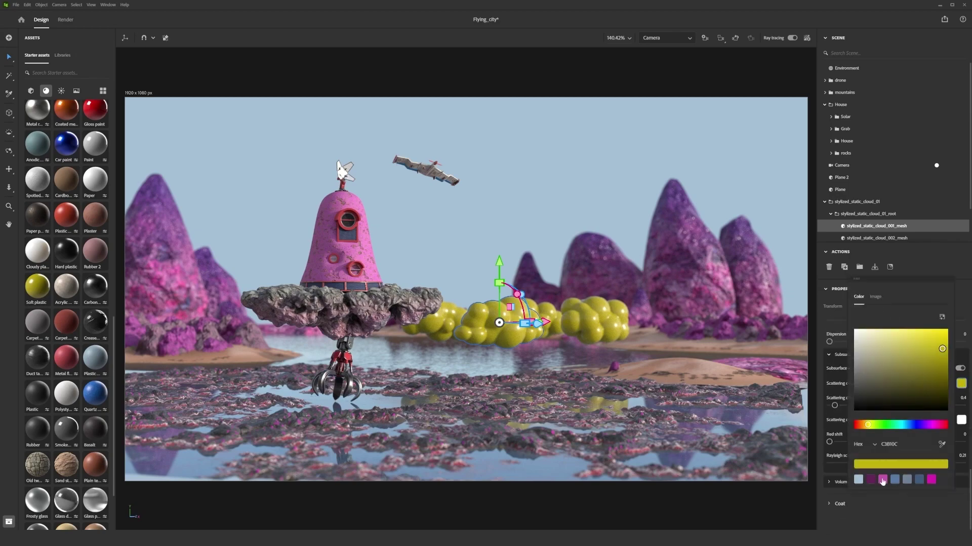
left_click(882, 480)
left_click(883, 342)
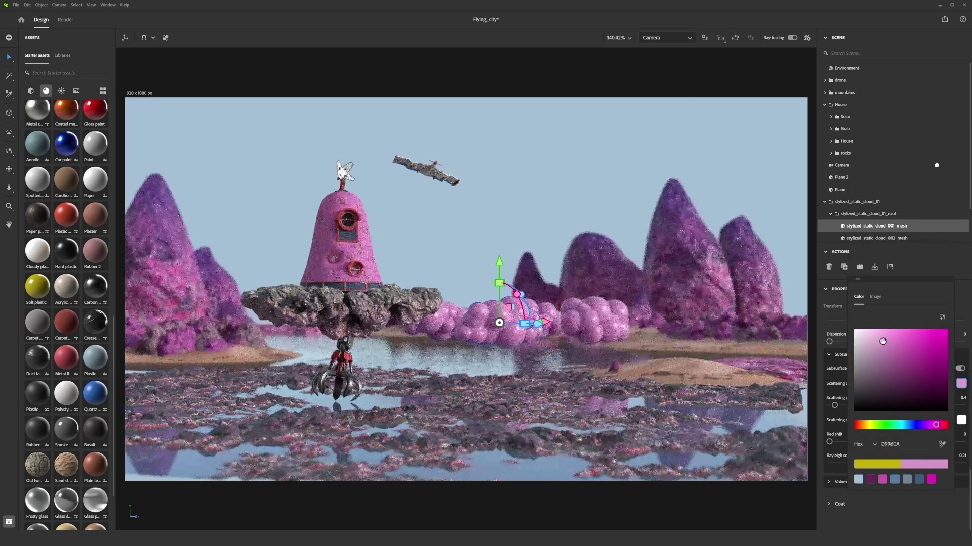
Step: Place stylized_static_cloud_001_mesh at the water's near edge and stylized_static_cloud_002_mesh in the foreground puddles, resizing the second one
left_click(865, 226)
left_click_drag(499, 283, 500, 327)
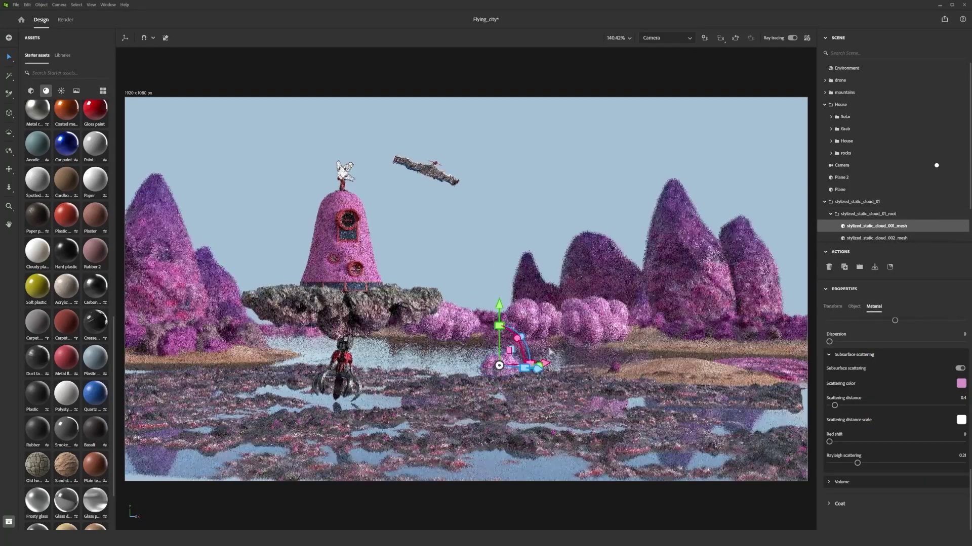
left_click(862, 238)
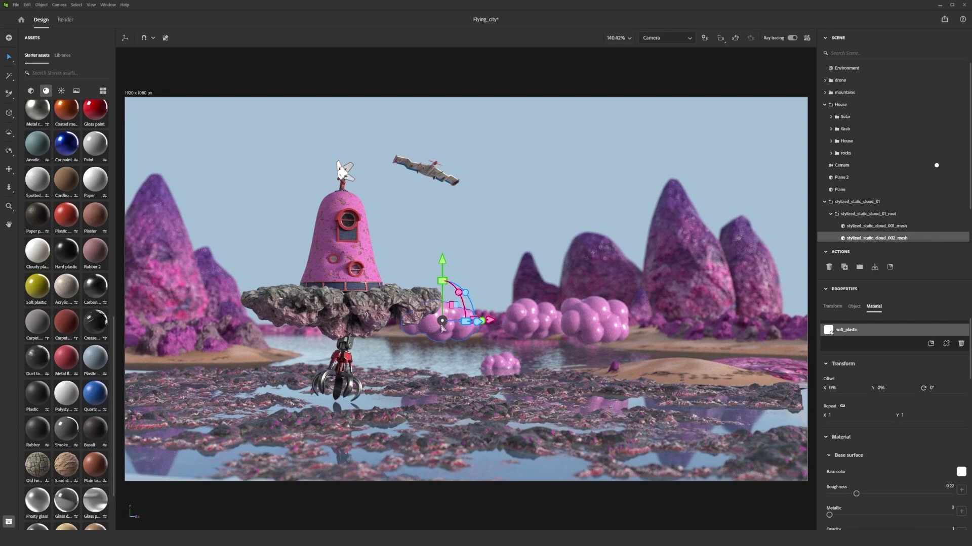
left_click_drag(441, 328, 342, 384)
left_click_drag(344, 347, 582, 462)
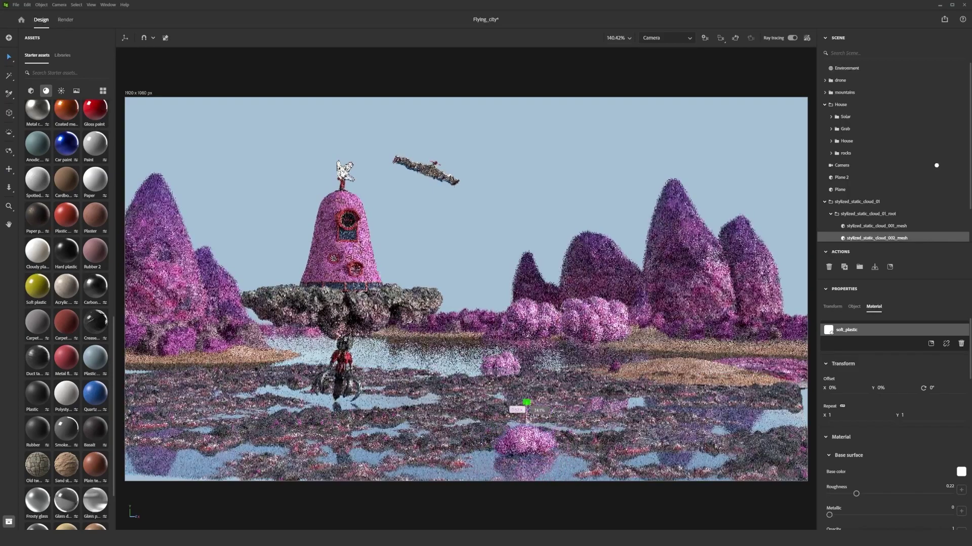
left_click_drag(528, 404, 526, 390)
Step: Position stylized_static_cloud_003_mesh between the grabber's claws below the floating house
left_click(607, 326)
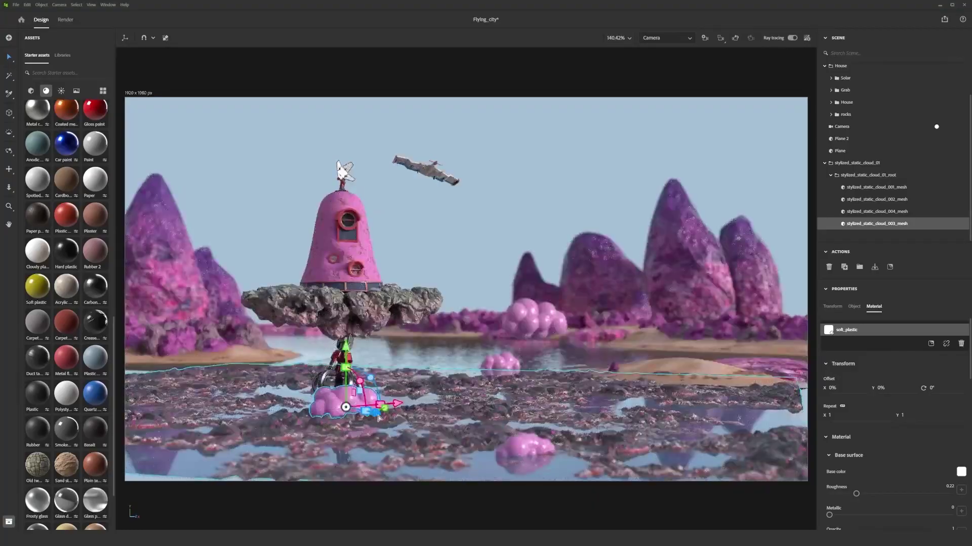
left_click_drag(380, 397, 385, 394)
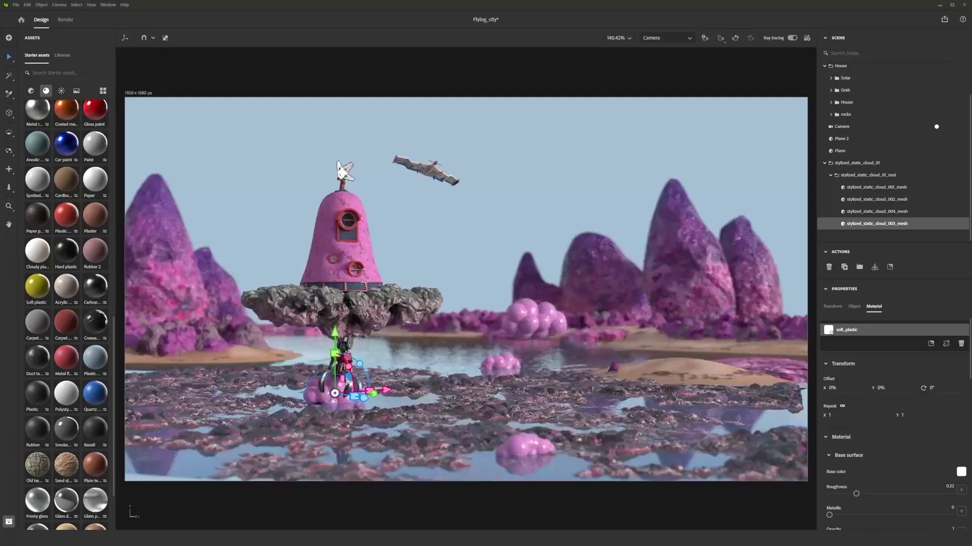
left_click(444, 247)
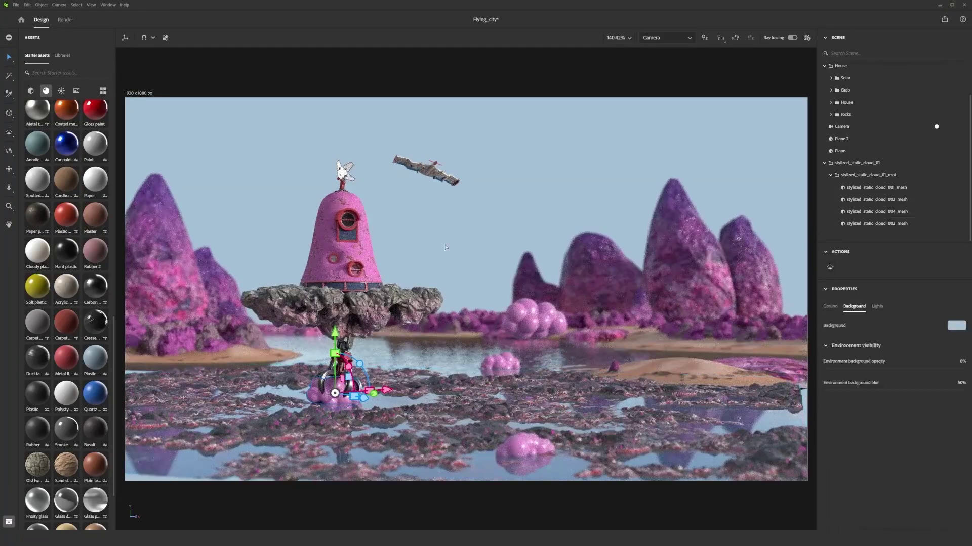
Step: Rescale the Alien Soil Acid Puddles terrain plane along its X axis so water surrounds the cloud shape under the grabber
left_click(450, 418)
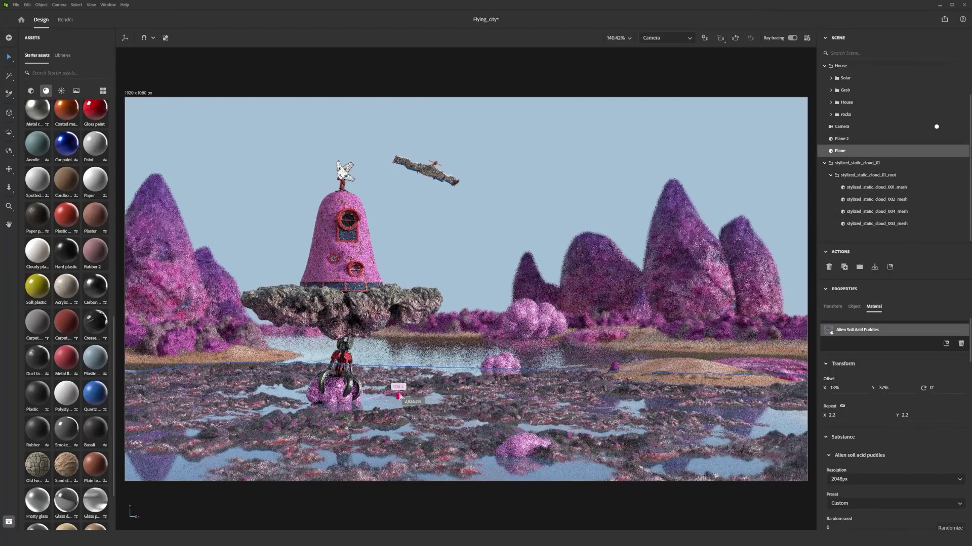
left_click(498, 83)
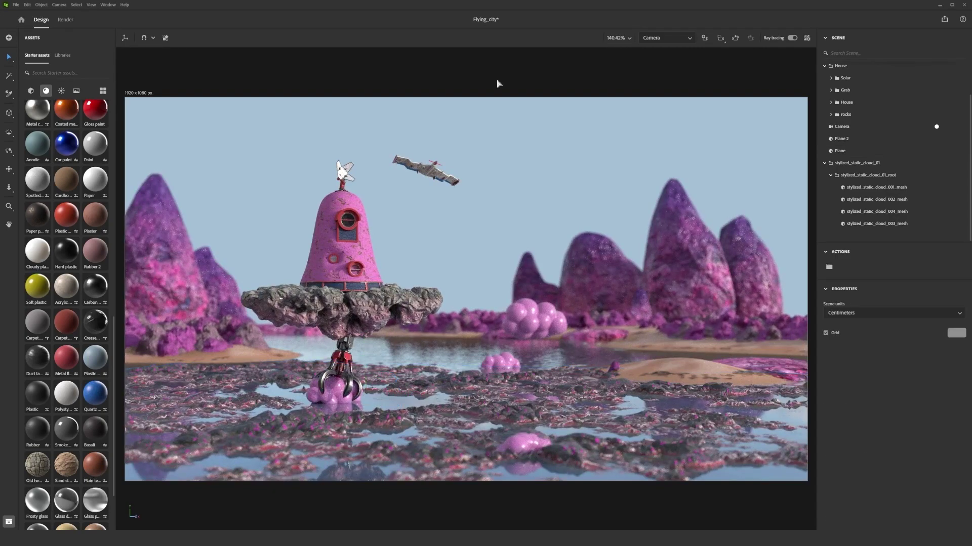
left_click(342, 394)
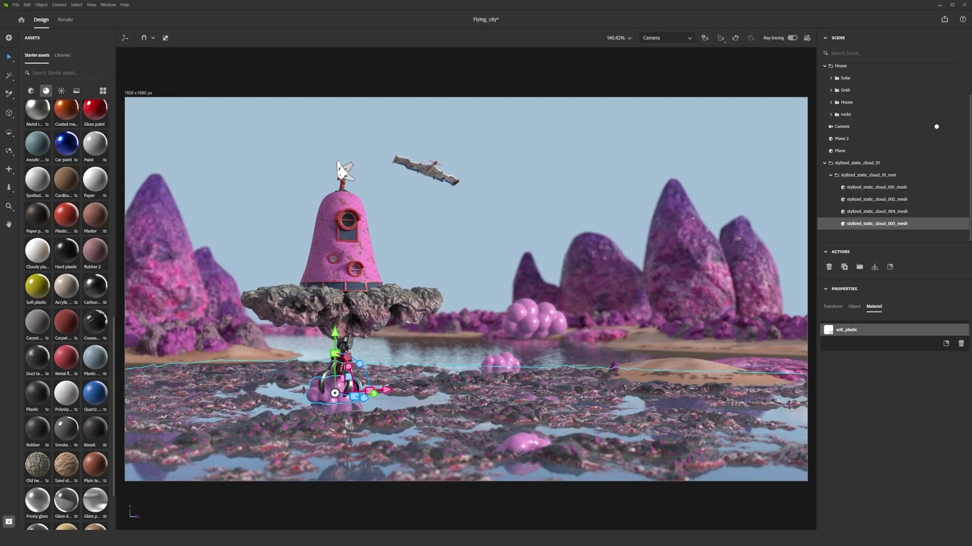
left_click(442, 85)
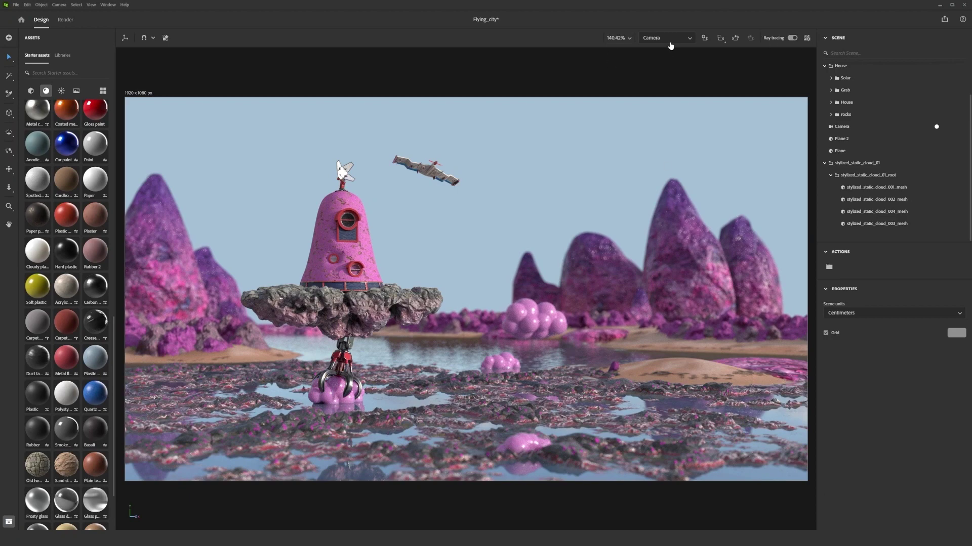
Step: Add the Sun environment light to the scene's lighting
left_click(62, 55)
left_click(37, 54)
left_click(61, 91)
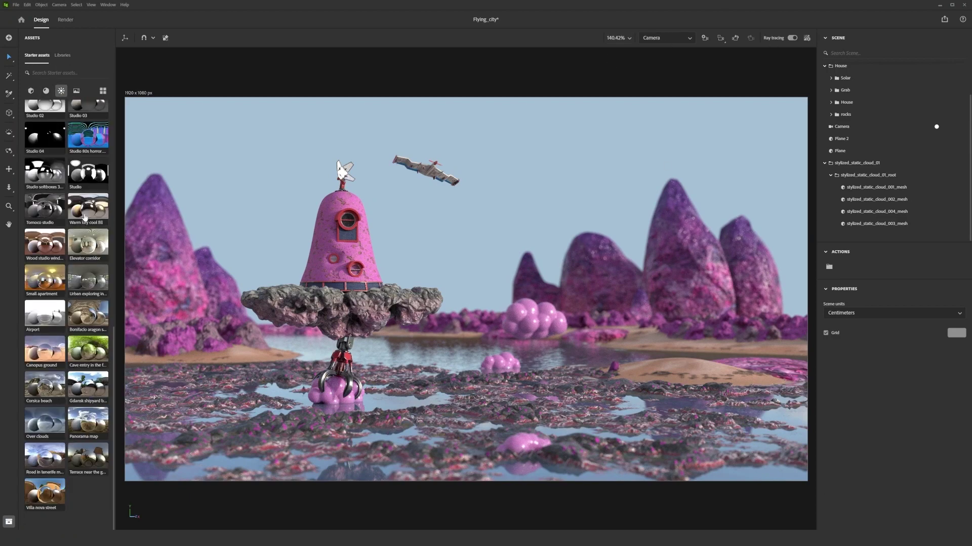
scroll(85, 217, "up", 10)
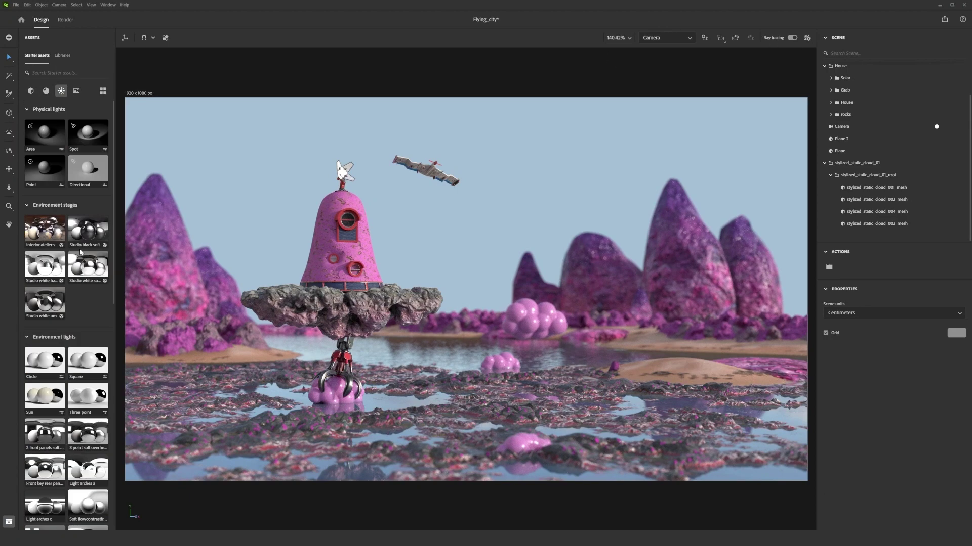
left_click(43, 398)
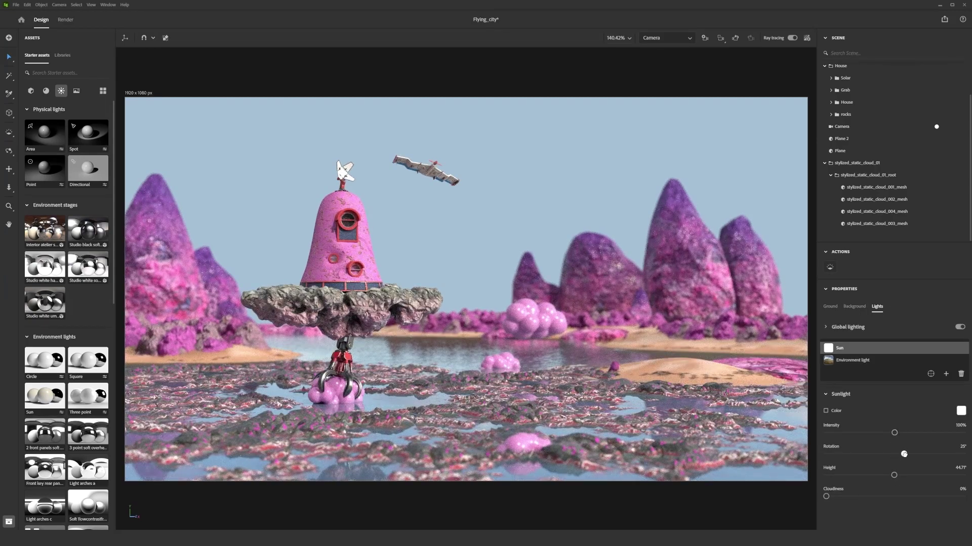
Step: Aim the Sun light with a rotation of about 86.22° and a height of about 54.6°
left_click_drag(895, 457, 882, 458)
left_click(931, 374)
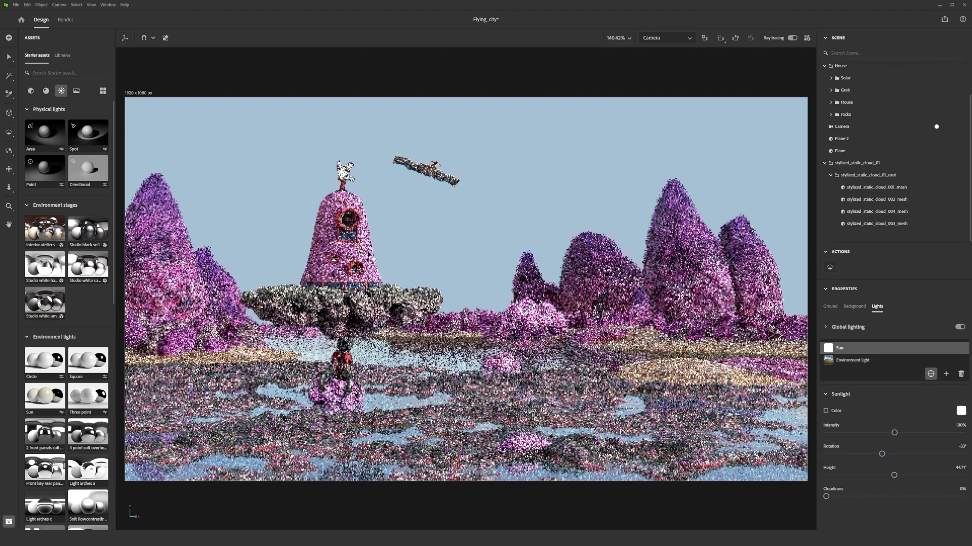
left_click_drag(442, 333, 460, 273)
left_click_drag(850, 475, 909, 476)
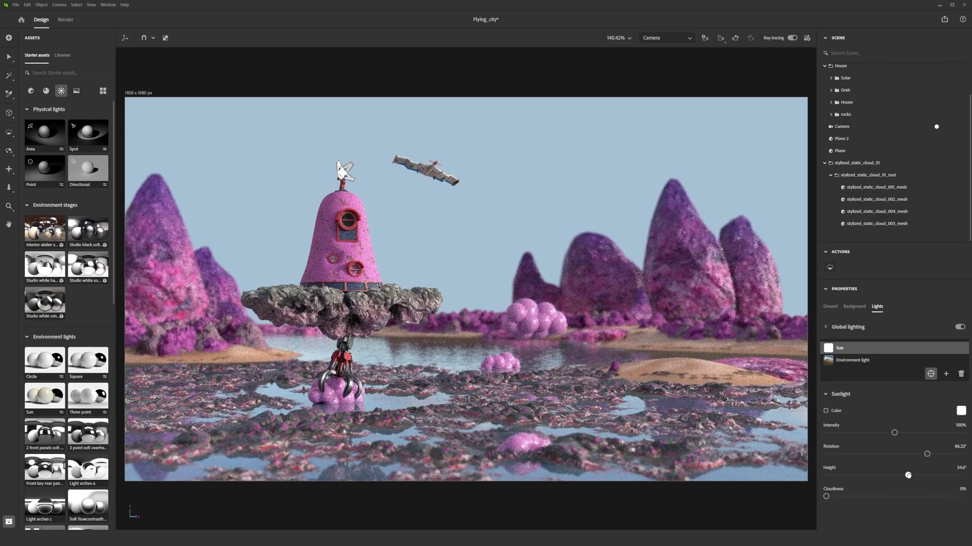
Step: Set the Environment light's intensity to about 71%, and the Sun's cloudiness to 23% and height to 44.6°
left_click(876, 361)
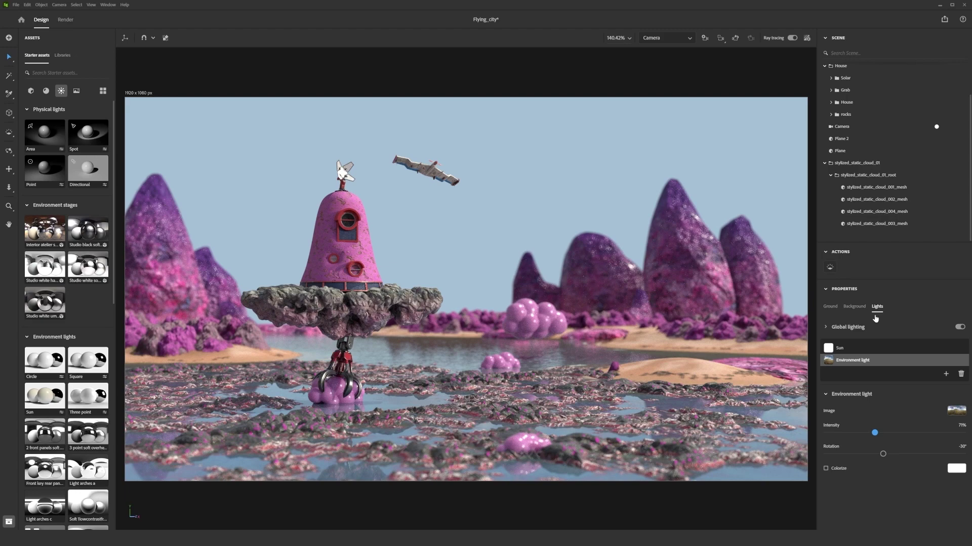
left_click(875, 348)
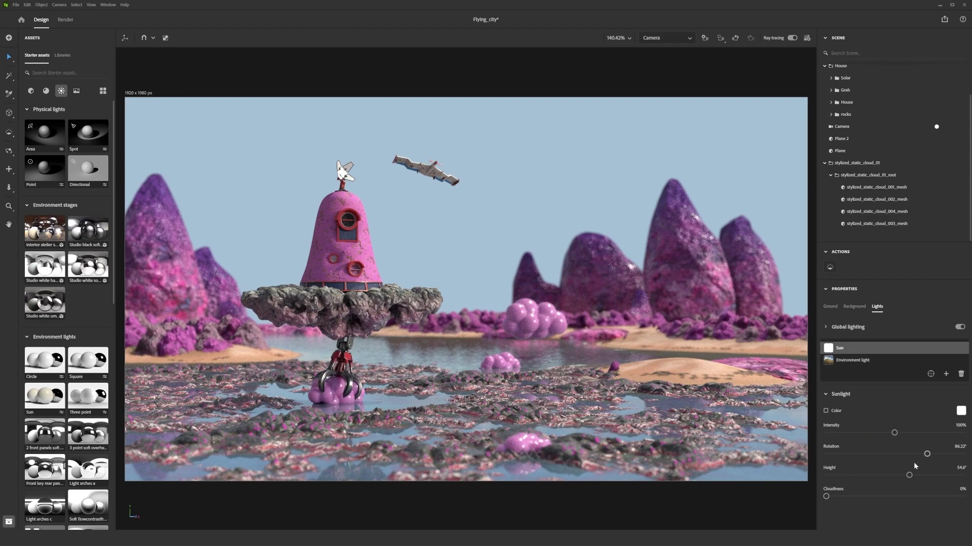
left_click_drag(843, 498, 856, 497)
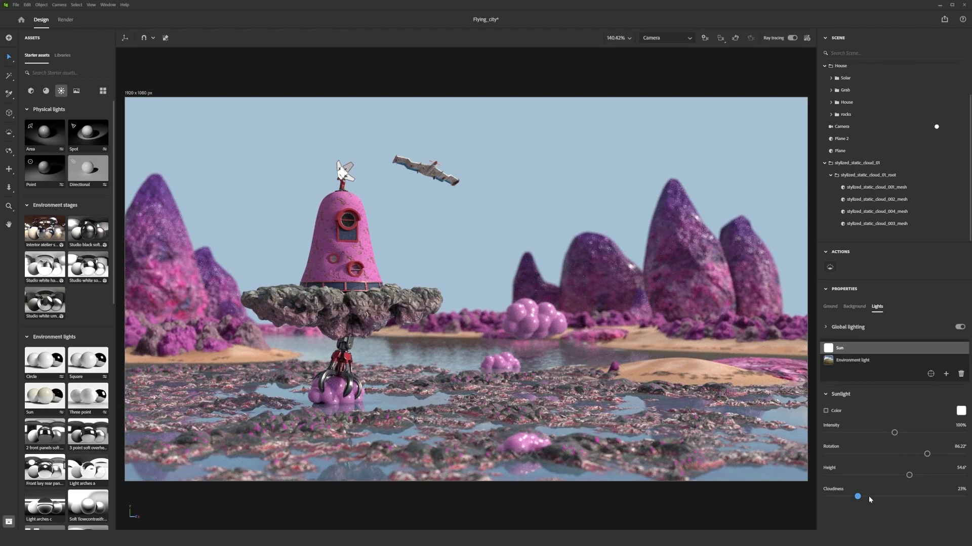
left_click_drag(909, 476, 893, 477)
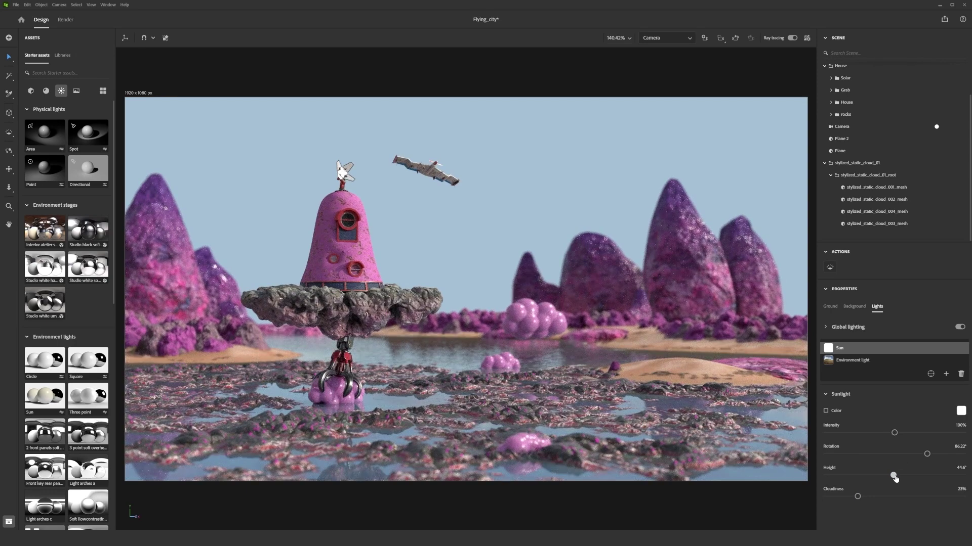
Step: Lower the floating cloud shape stylized_static_cloud_004_mesh into the water and shift it toward the floating house
left_click(552, 328)
left_click_drag(537, 260, 539, 310)
left_click_drag(574, 367, 492, 361)
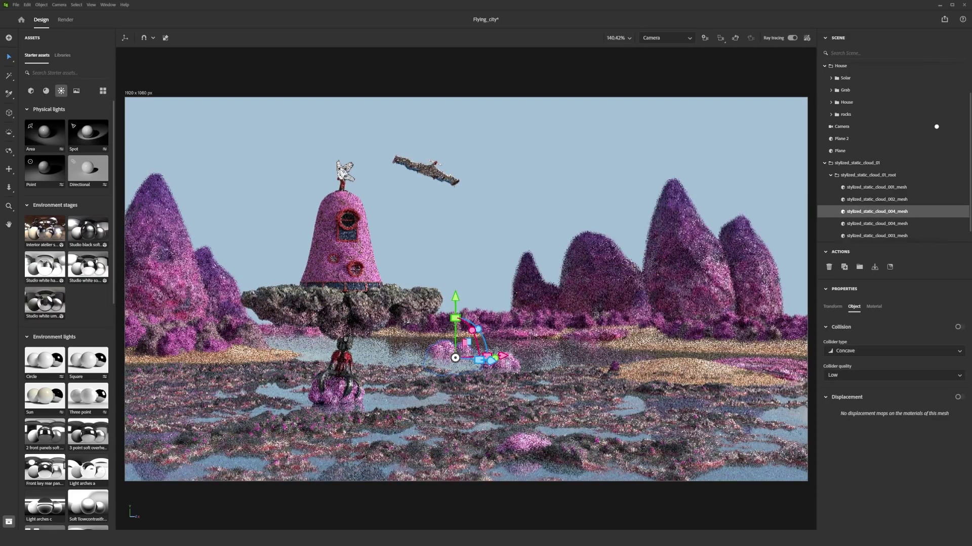
Step: Duplicate stylized_static_cloud_004_mesh, place the copy at the shoreline behind the grabber on its far side, and save the scene
left_click(844, 267)
left_click_drag(500, 357, 344, 362)
mouse_move(290, 336)
left_mouse_down()
mouse_move(288, 347)
mouse_move(341, 383)
left_mouse_up()
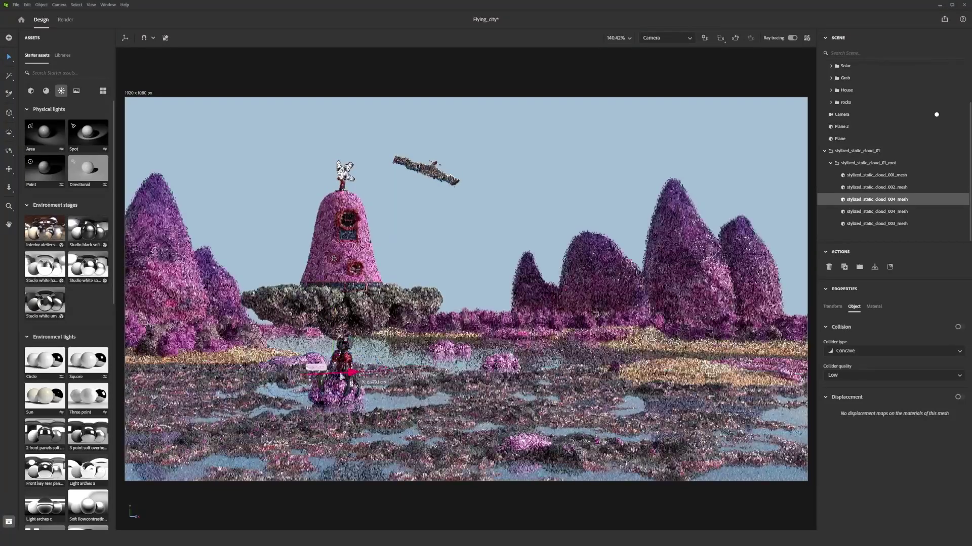
left_click(442, 274)
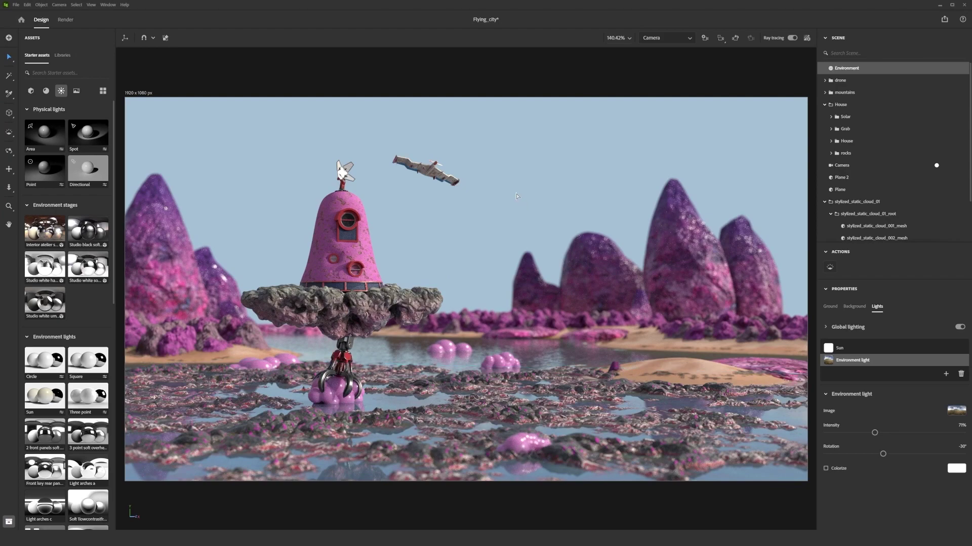
key("ctrl+s")
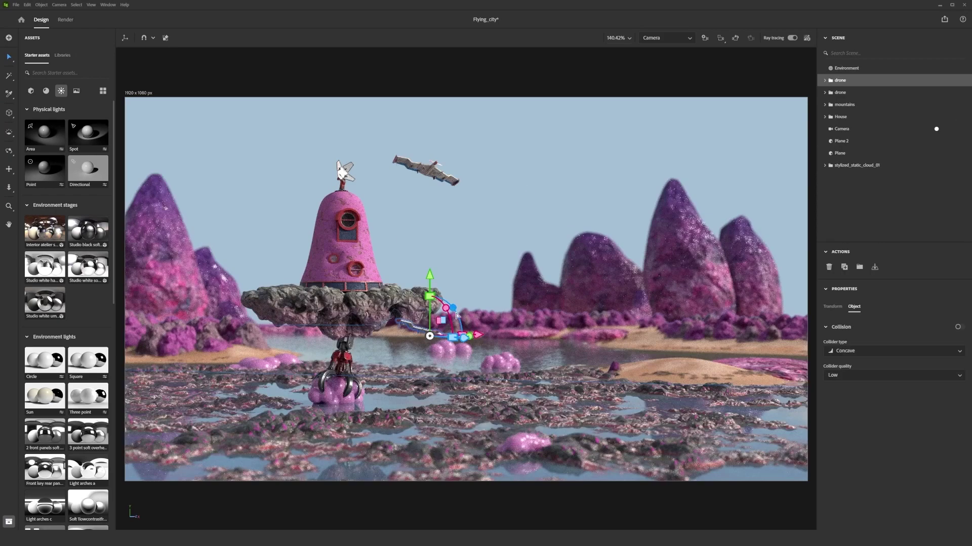
Step: Rotate the duplicated drone and move it low over the puddles beside the grabber
left_click_drag(453, 308, 446, 309)
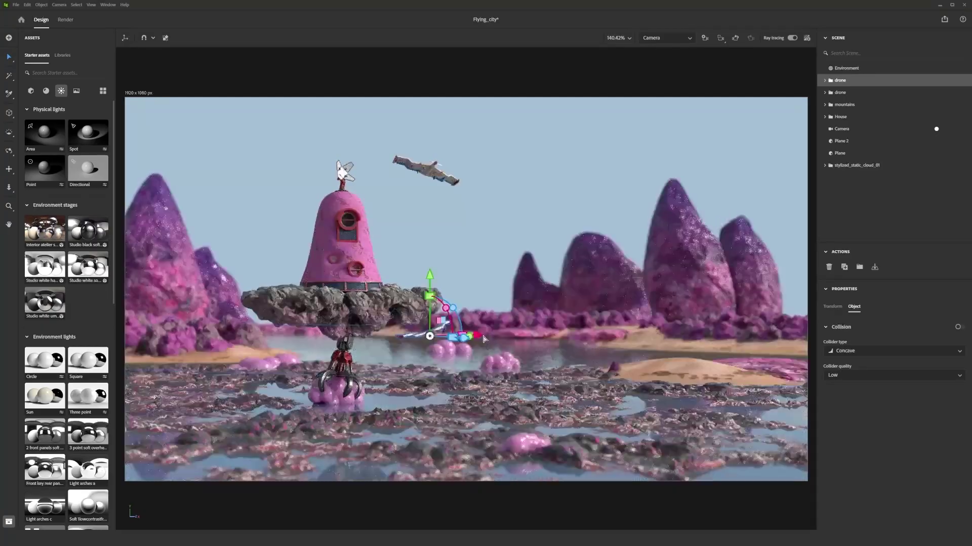
left_click_drag(483, 336, 296, 393)
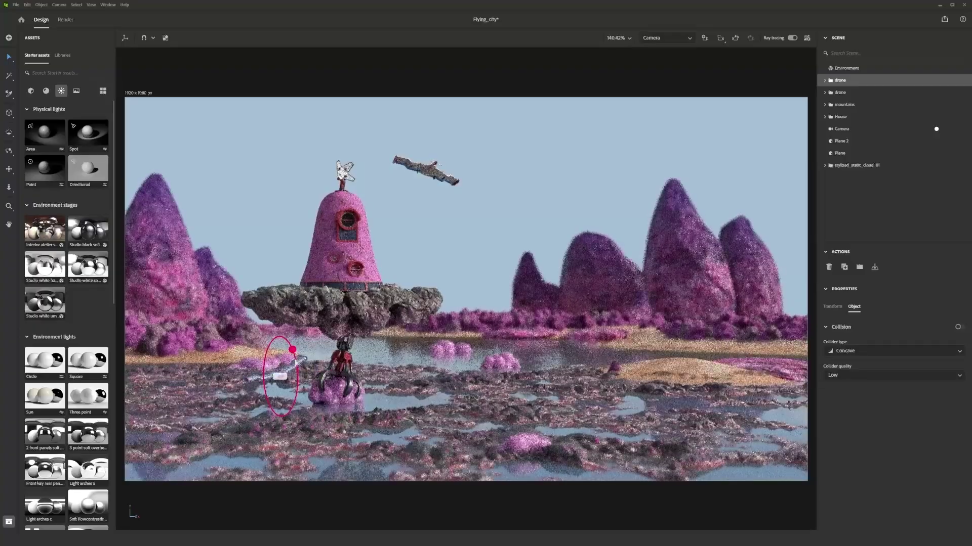
left_click_drag(318, 388, 337, 382)
Step: Through the Viewport camera, refine the duplicated drone's height and move it clear of the floating rock
left_click(678, 42)
left_click(670, 52)
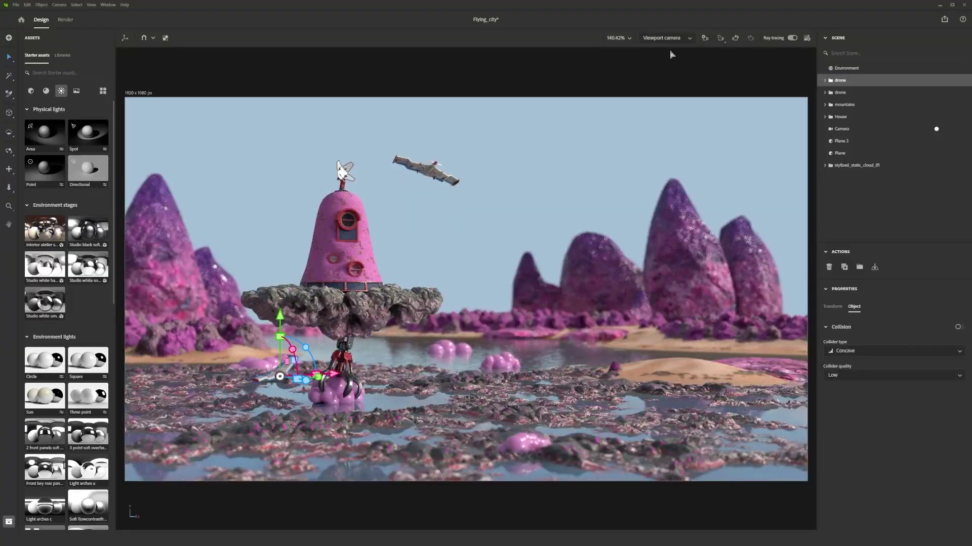
scroll(439, 325, "up", 5)
middle_click_drag(438, 326, 460, 345)
scroll(460, 344, "up", 8)
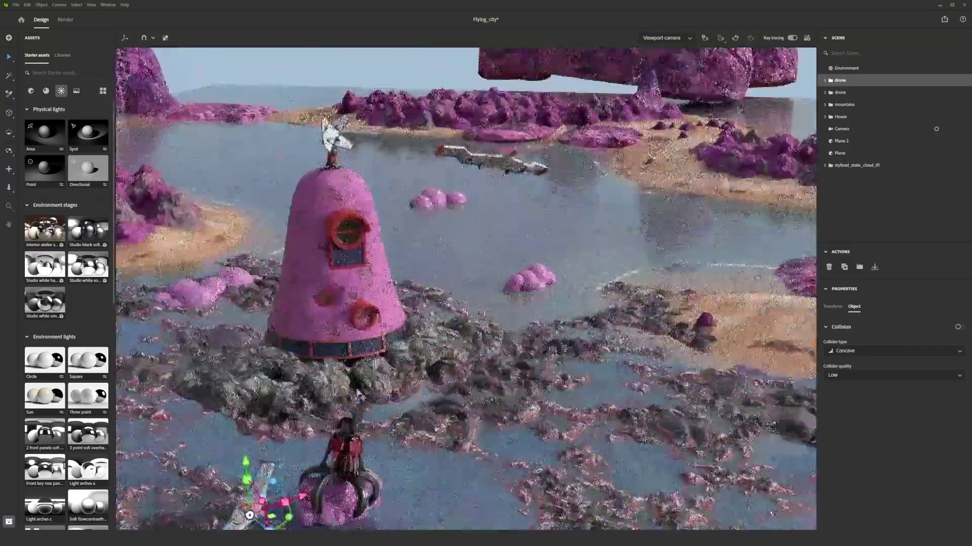
middle_click_drag(324, 455, 498, 377)
left_click_drag(498, 429, 489, 307)
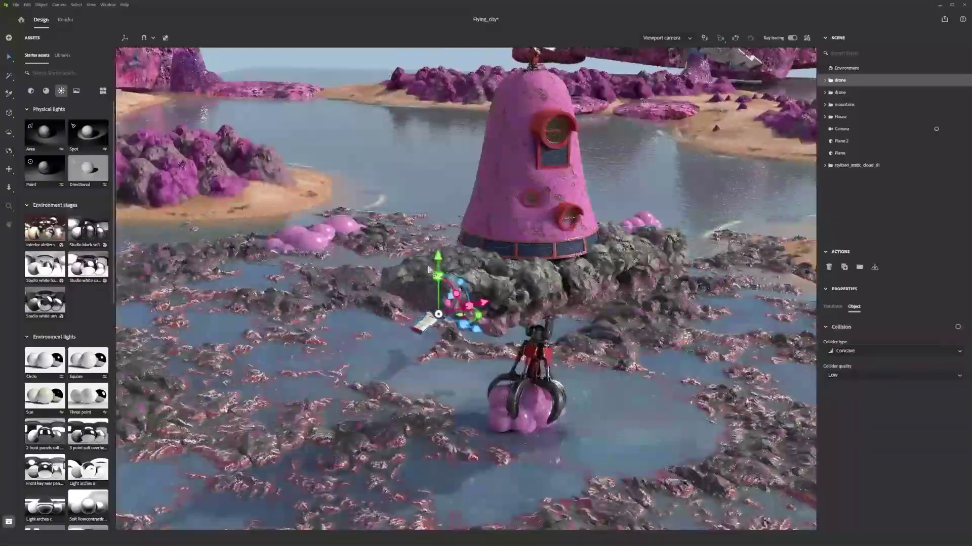
left_click_drag(439, 266, 439, 279)
left_click_drag(478, 343, 446, 335)
left_click_drag(453, 312, 425, 318)
Step: Return to the scene Camera and nudge the duplicated drone sideways next to the grabber
left_click(672, 40)
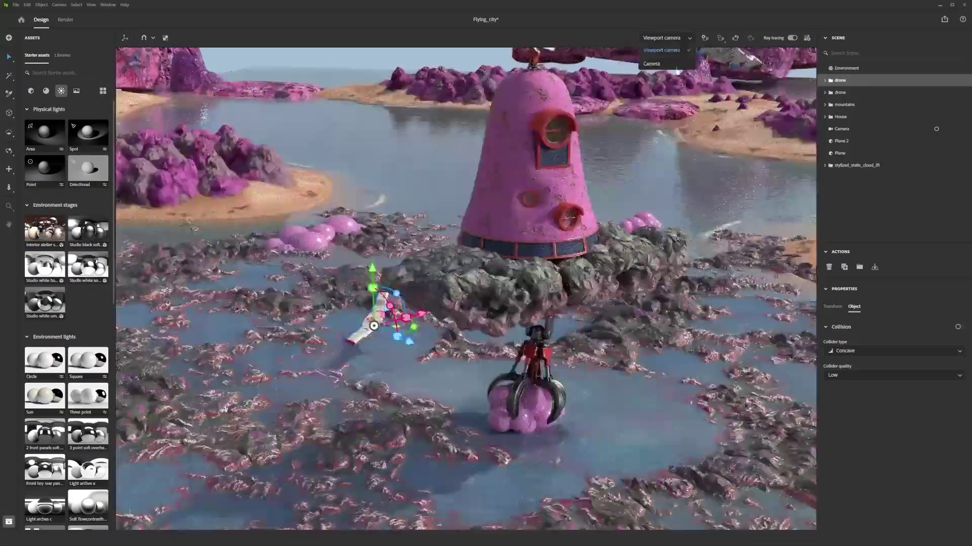
left_click(665, 63)
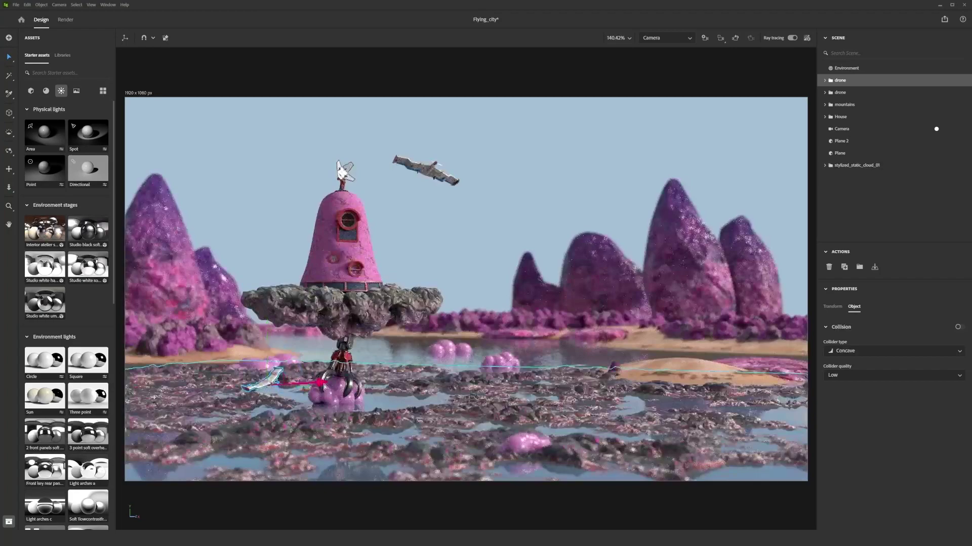
left_click_drag(324, 386, 338, 388)
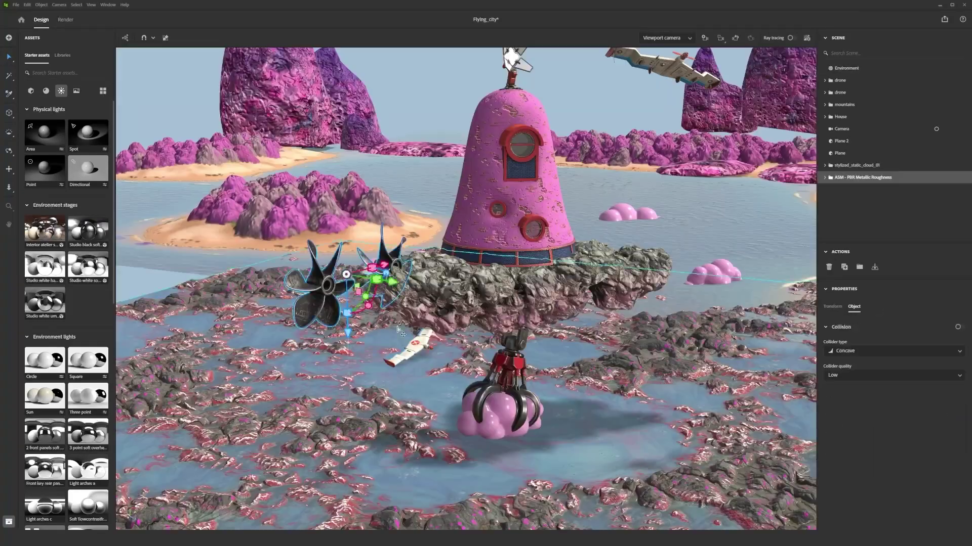
Step: Position the ASM - PBR Metallic Roughness propeller model against the outer end of the floating rock, checking from above
left_click_drag(379, 271, 340, 263)
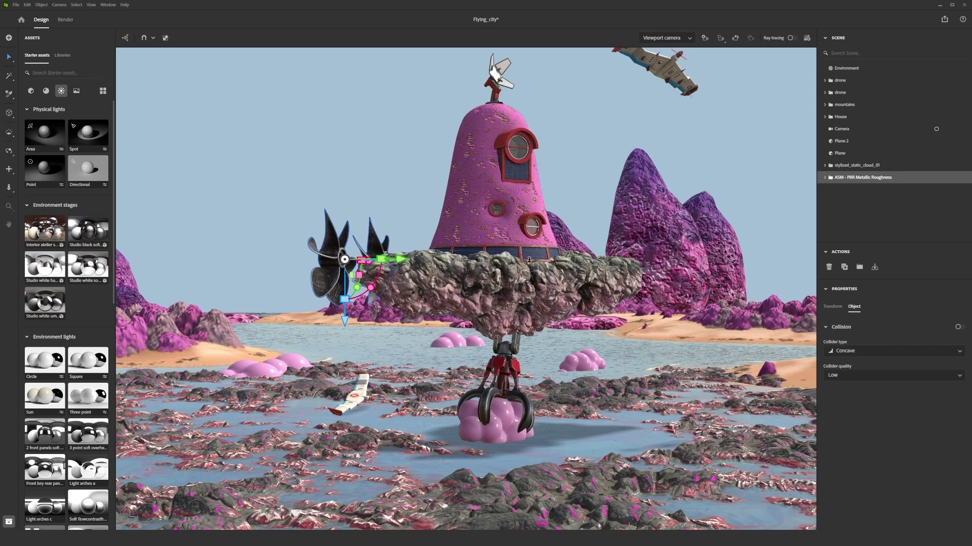
left_click_drag(529, 260, 528, 329, "alt")
left_click_drag(417, 270, 385, 268, "alt")
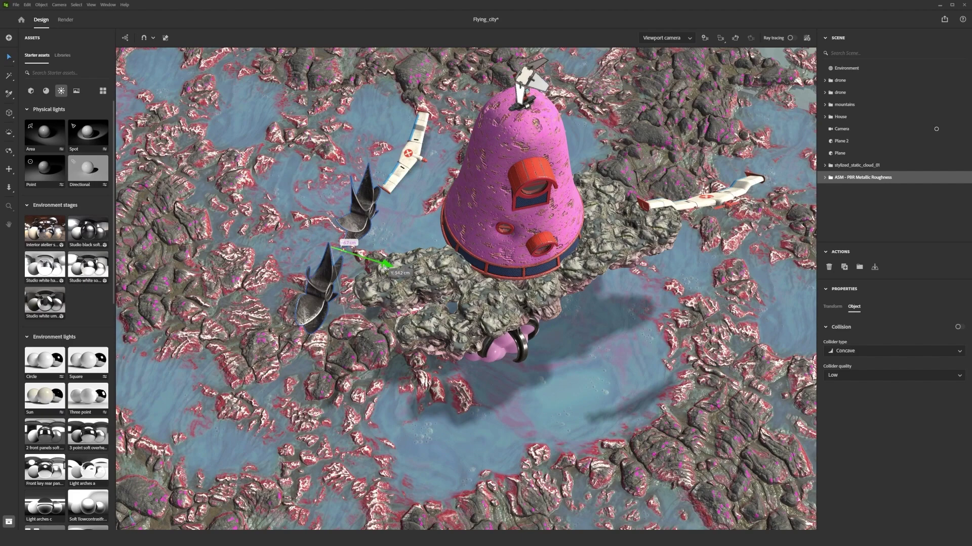
left_click_drag(481, 299, 498, 206, "alt")
left_click_drag(389, 263, 389, 263)
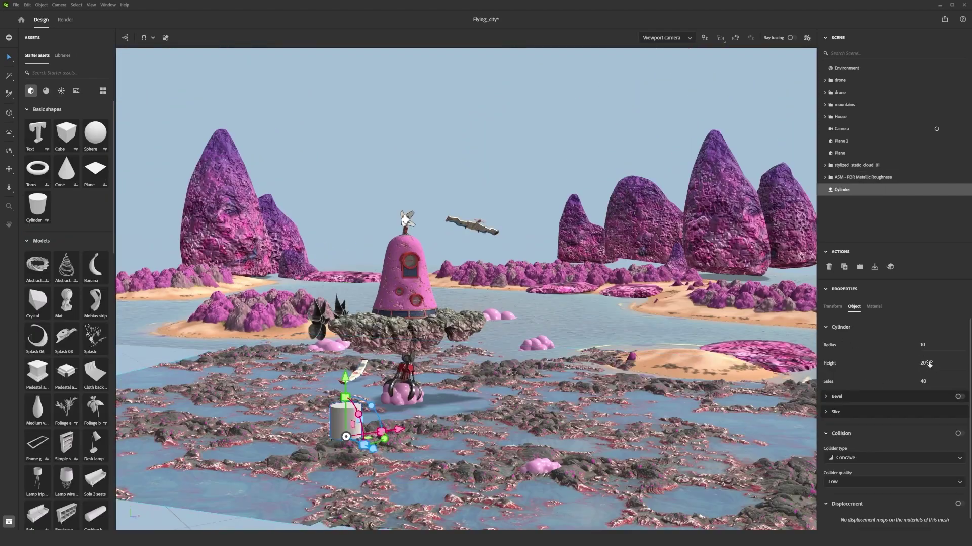
Step: Set the new cylinder's height to 100 and its radius to 4
type("100")
key("Return")
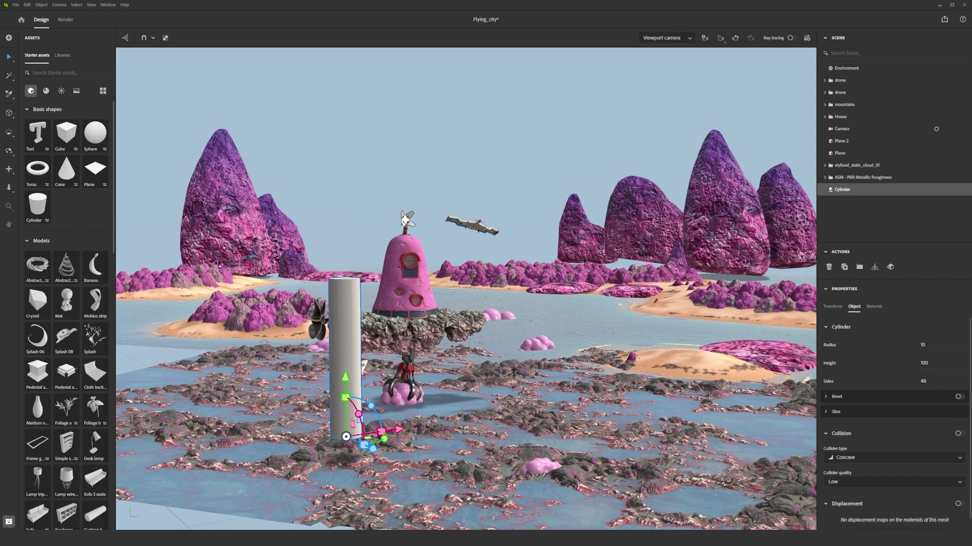
left_click_drag(932, 346, 913, 346)
left_click(929, 344)
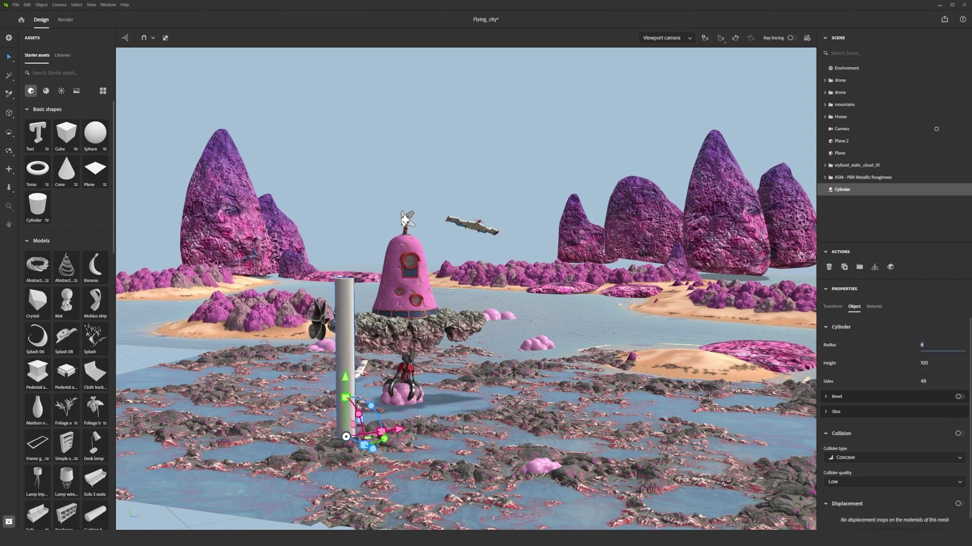
type("5")
key("Return")
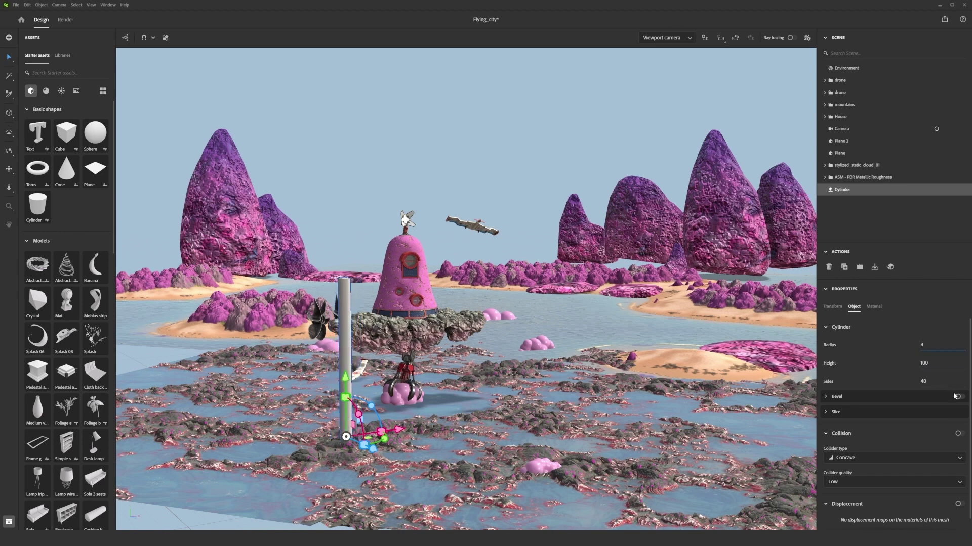
Step: Enable the cylinder's bevel, rotate it to lie horizontally, and lift it off the terrain
left_click(957, 396)
left_click_drag(371, 406, 453, 487)
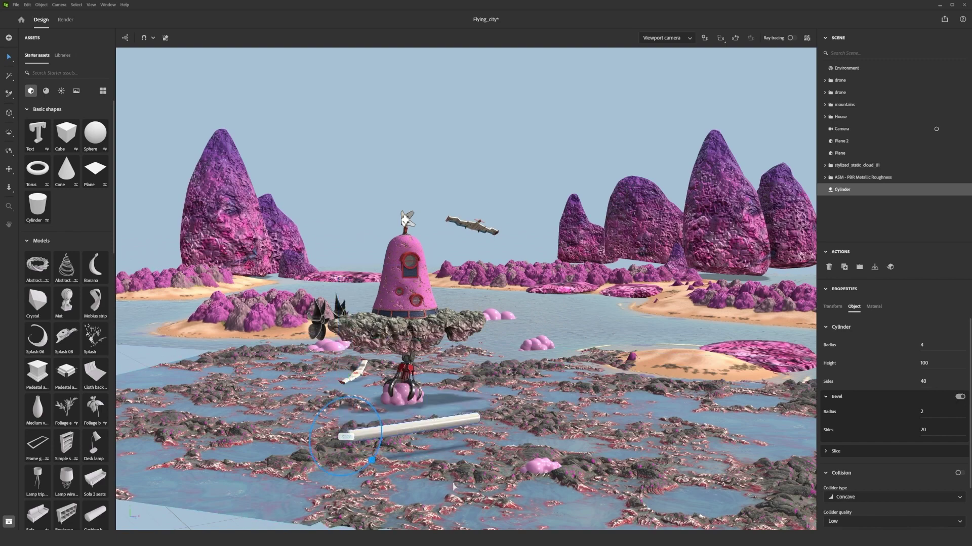
left_click_drag(345, 441, 347, 381)
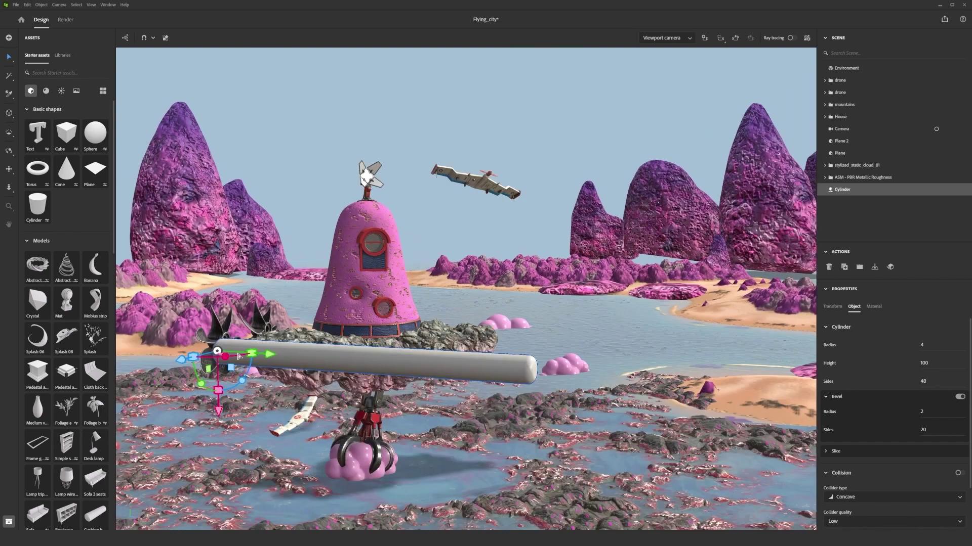
Step: Move the horizontal cylinder into the floating rock so its end lines up with the propellers
left_click_drag(225, 355, 415, 314)
left_click_drag(498, 299, 247, 292)
left_click_drag(202, 355, 202, 404)
left_click_drag(247, 342, 167, 344)
left_click_drag(202, 343, 265, 347)
left_click_drag(213, 404, 212, 399)
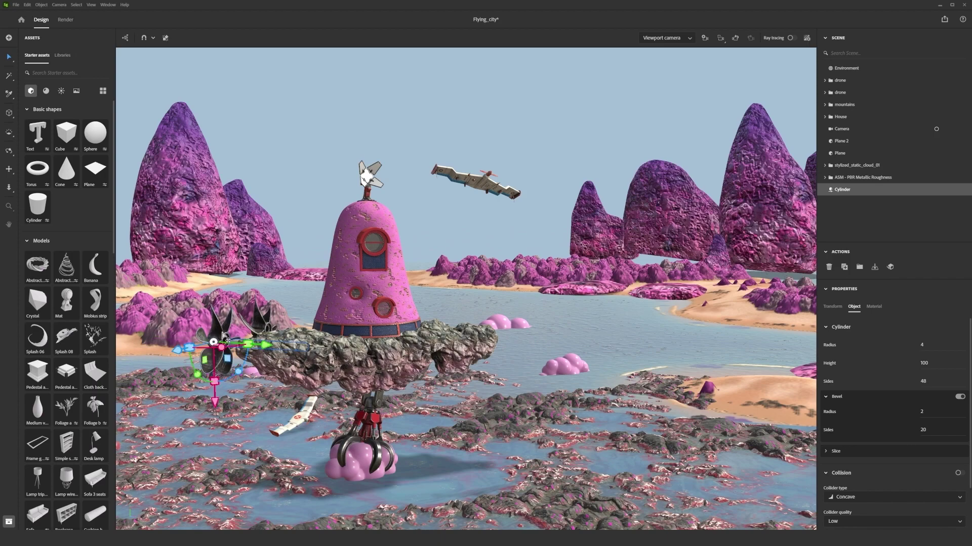
Step: Fine-tune the cylinder's position so it acts as a shaft between the propellers and the floating rock
right_click_drag(222, 335, 213, 436)
scroll(212, 435, "up", 5)
middle_click_drag(137, 493, 283, 429)
left_click_drag(215, 366, 197, 395)
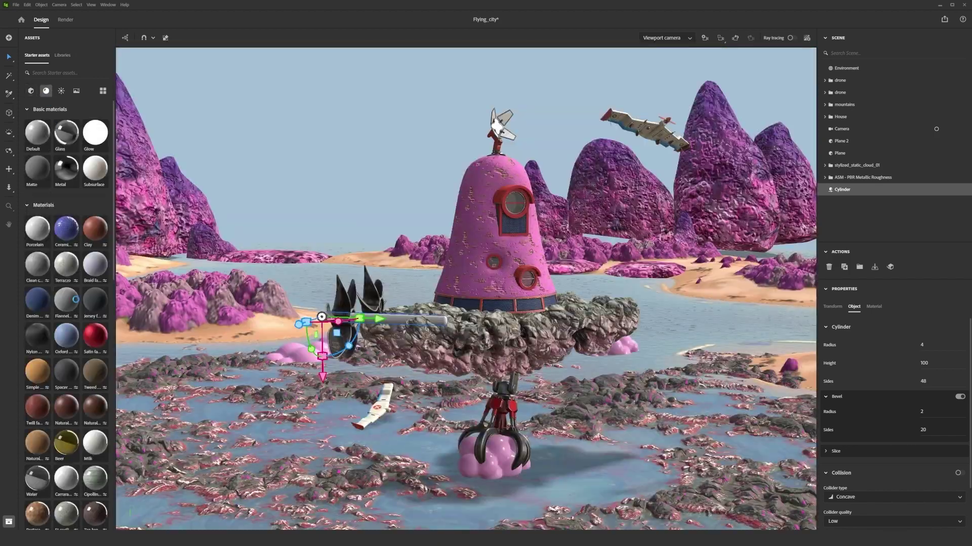
Step: Apply the Metal rough material with the Titanium Ti metal preset to the cylinder, and group it with the propeller model as propeller
scroll(75, 299, "down", 8)
left_click_drag(40, 242, 552, 354)
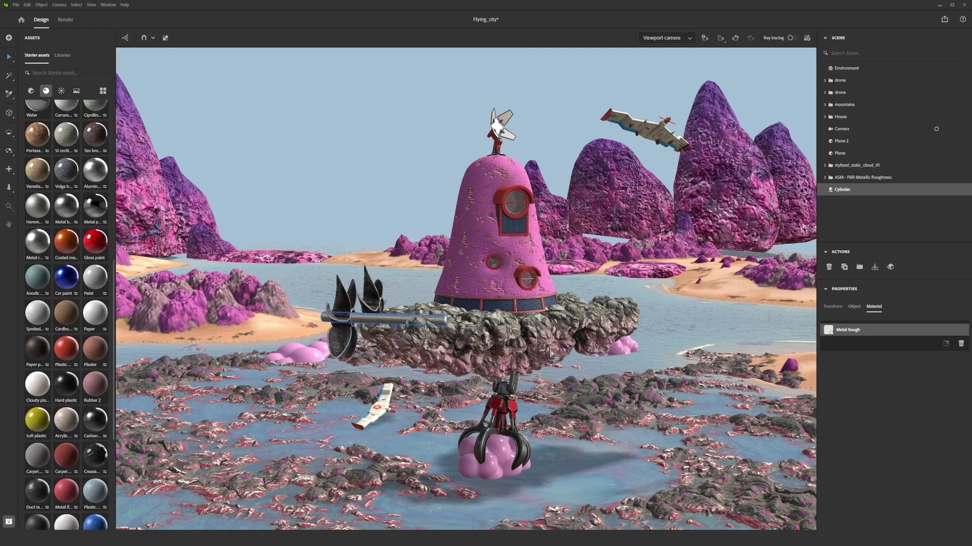
scroll(930, 448, "down", 3)
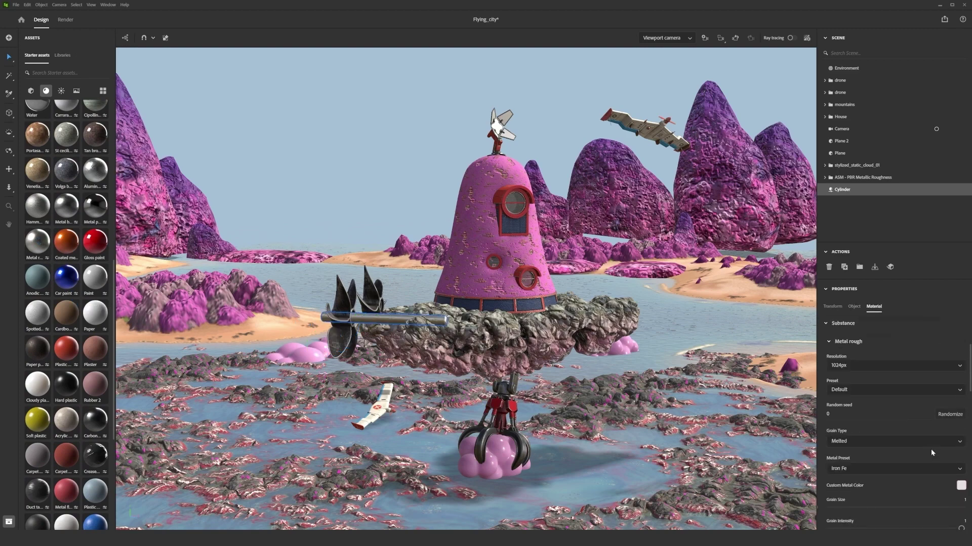
left_click(893, 468)
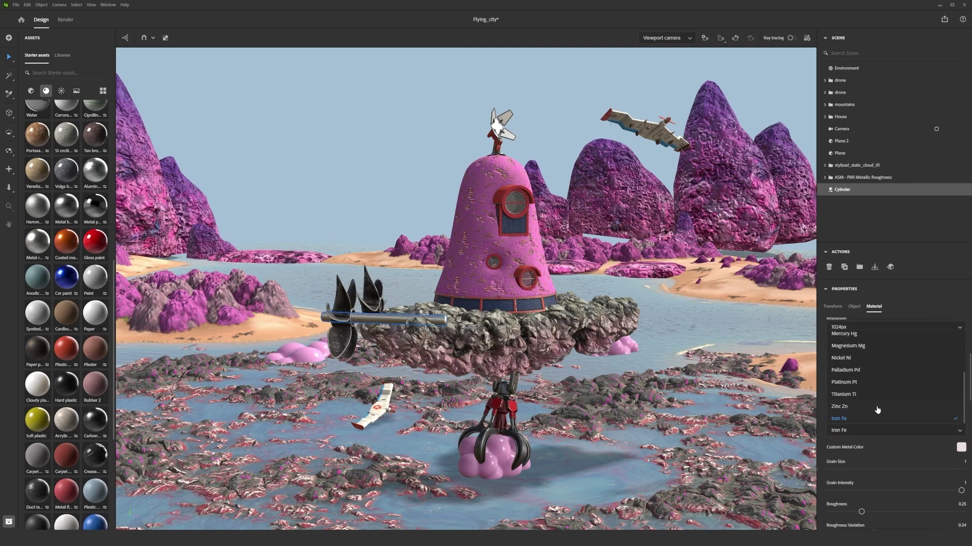
left_click(859, 395)
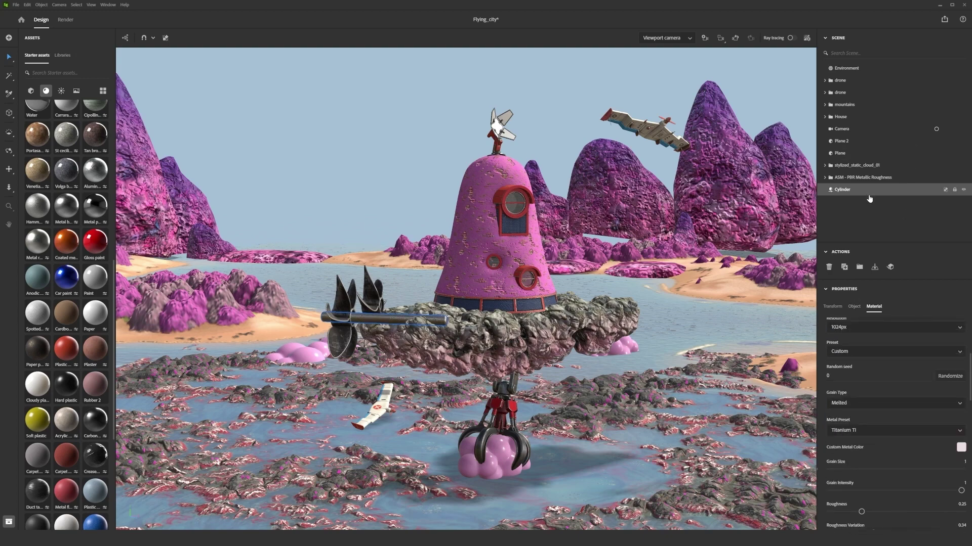
left_click(853, 178)
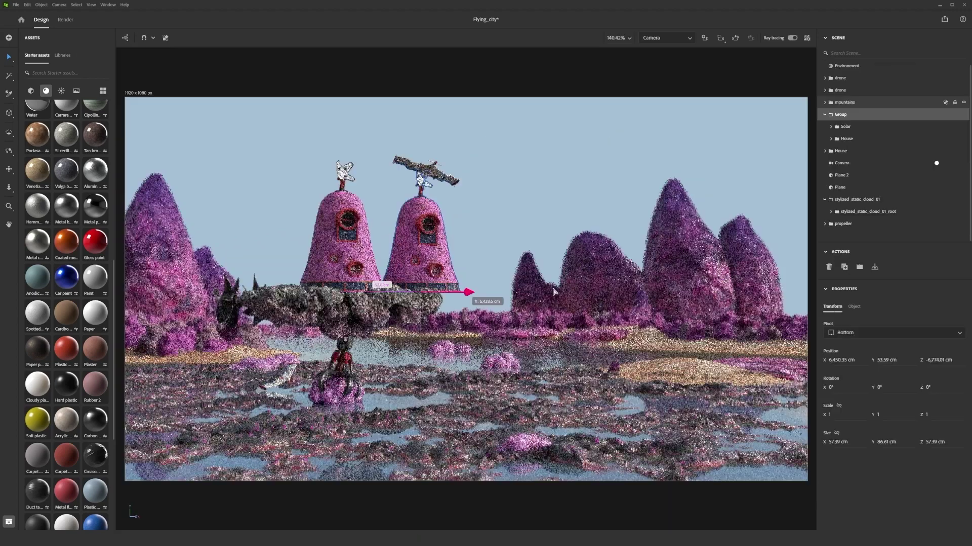
Step: Move the house-and-solar copy group across the water toward the far islands and rotate it to about -75.31° on Y
left_click_drag(470, 293, 587, 298)
left_click(665, 38)
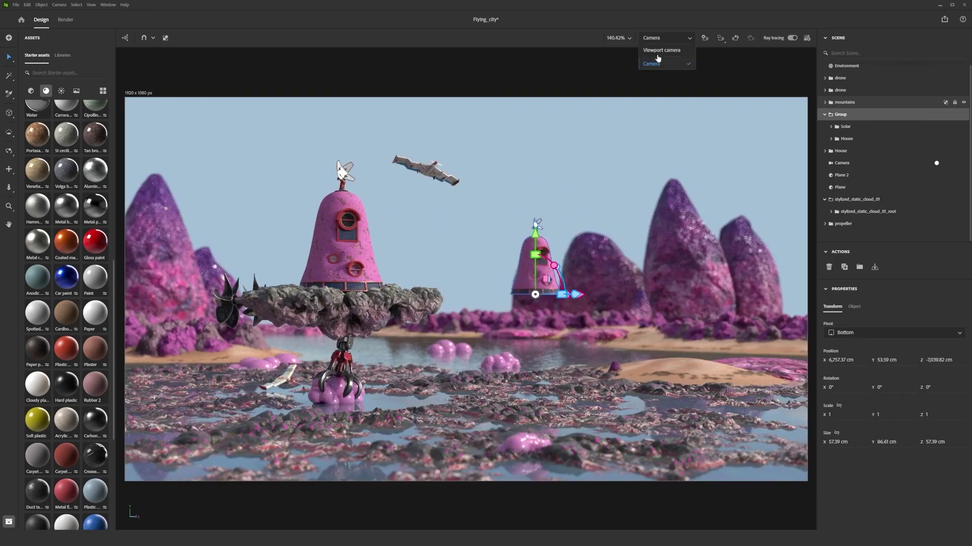
left_click(660, 57)
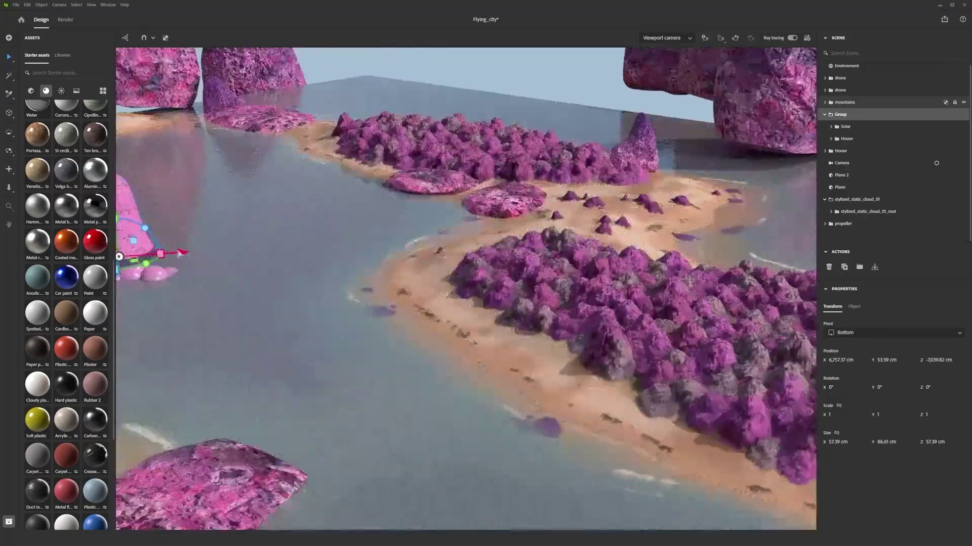
left_click_drag(143, 260, 675, 306)
left_click_drag(723, 350, 649, 370)
left_click(660, 39)
left_click(659, 67)
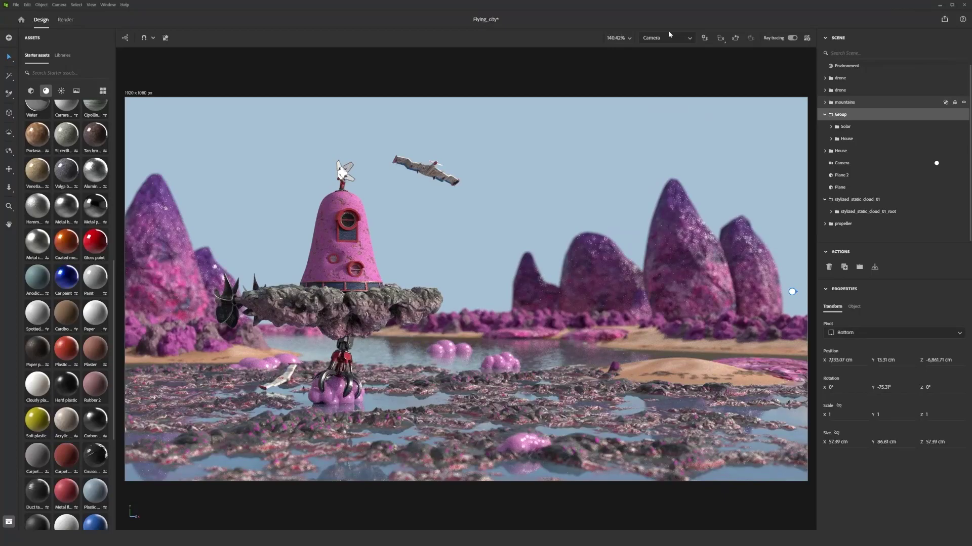
Step: Place the house copy on the far island in front of the middle background mountain, adjust its height, and save the scene
left_click(667, 37)
left_click(665, 54)
left_click_drag(695, 379, 504, 268)
left_click_drag(417, 248, 546, 226)
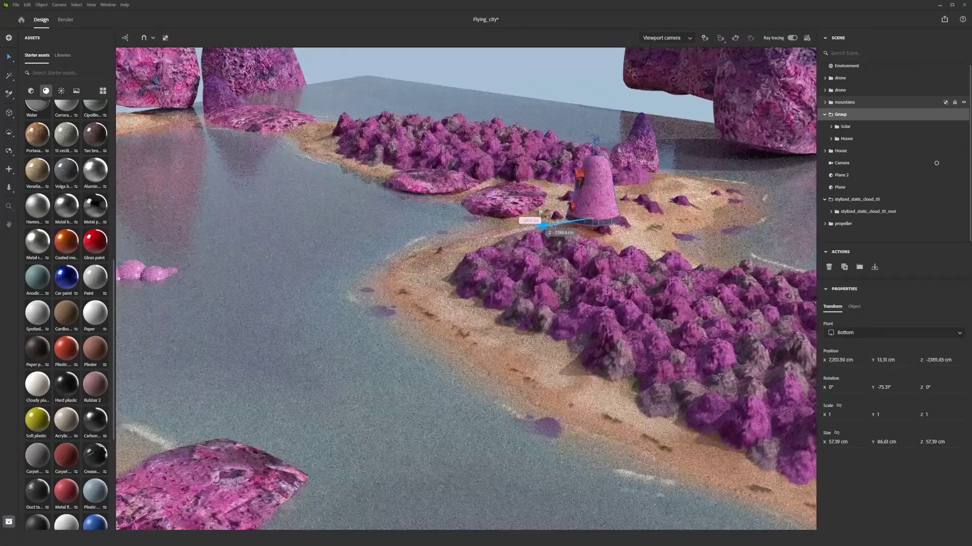
left_click(666, 39)
left_click(661, 66)
left_click_drag(745, 327, 558, 324)
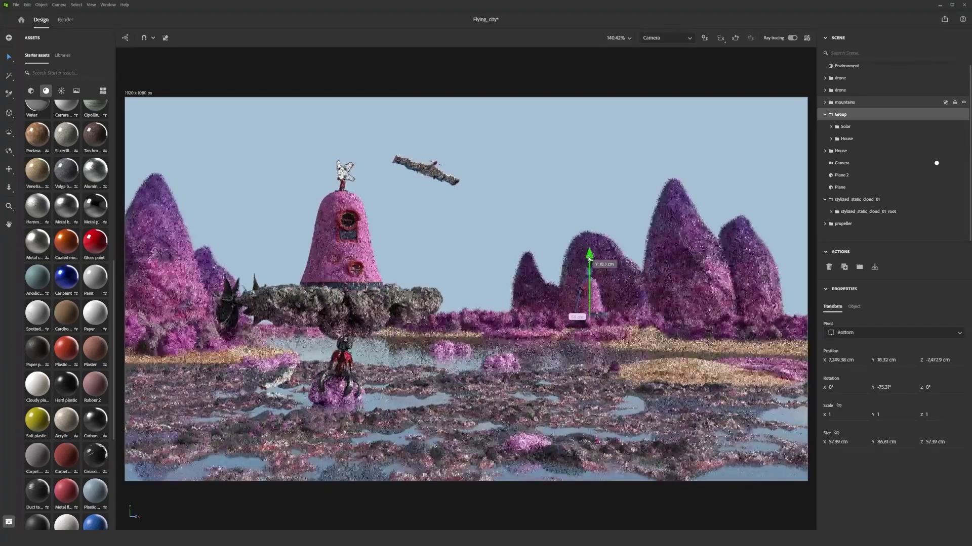
left_click(623, 205)
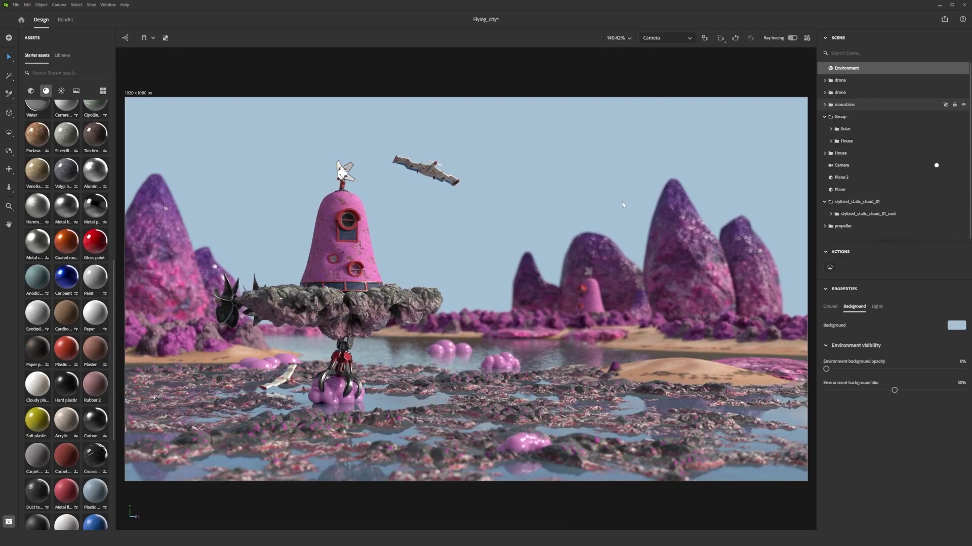
key("ctrl+s")
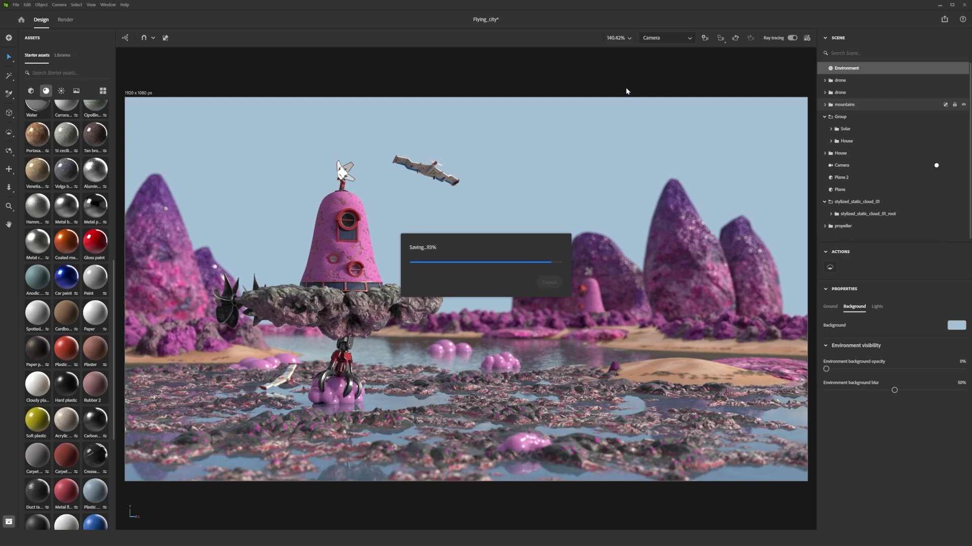